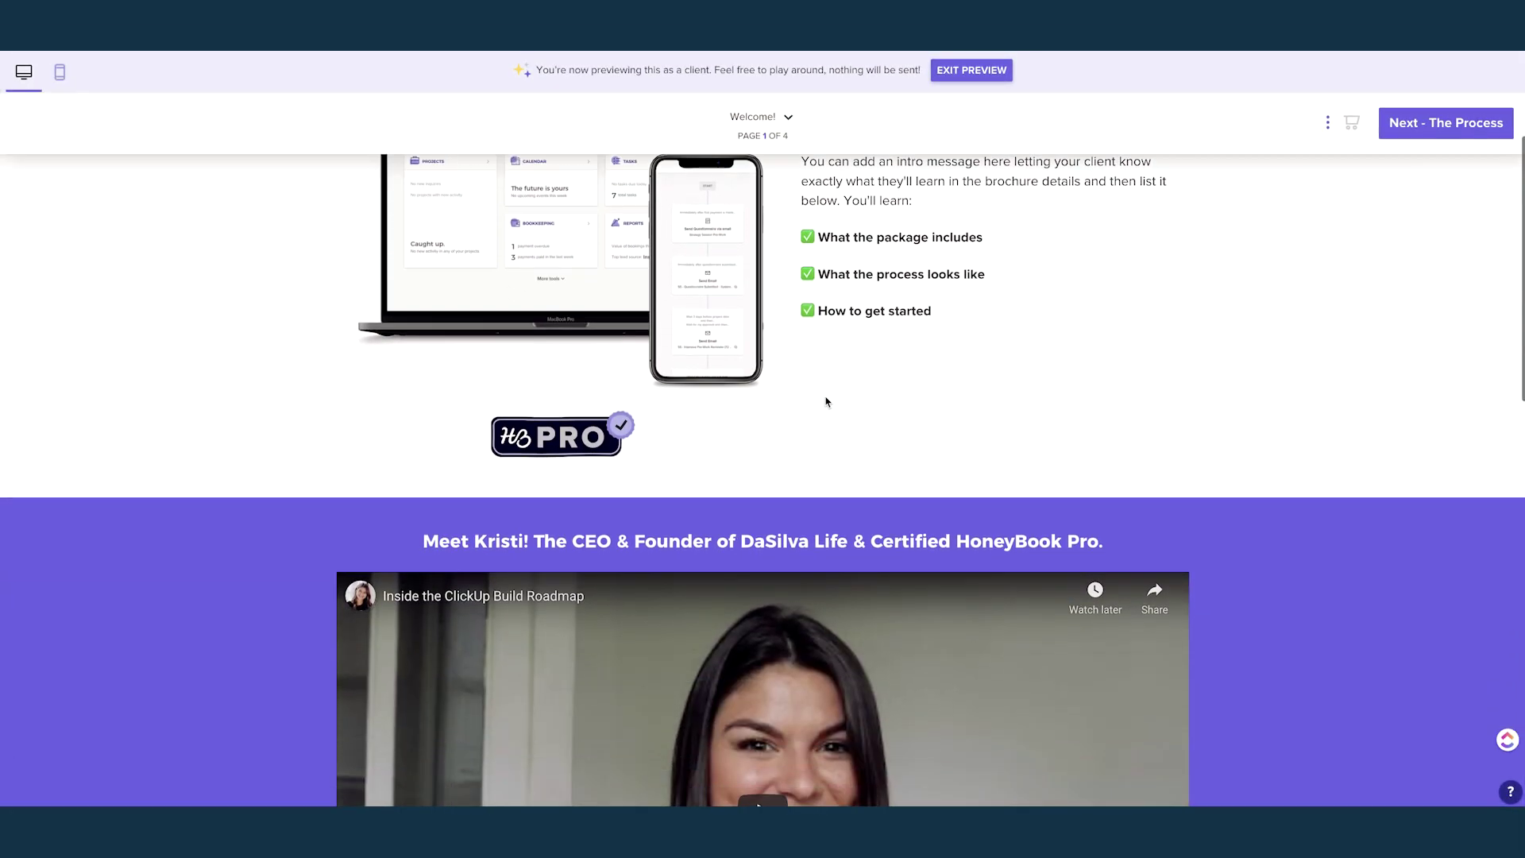
- Scroll the brochure's client preview past the intro video down to the What's Included section
scroll(826, 401, down, 5)
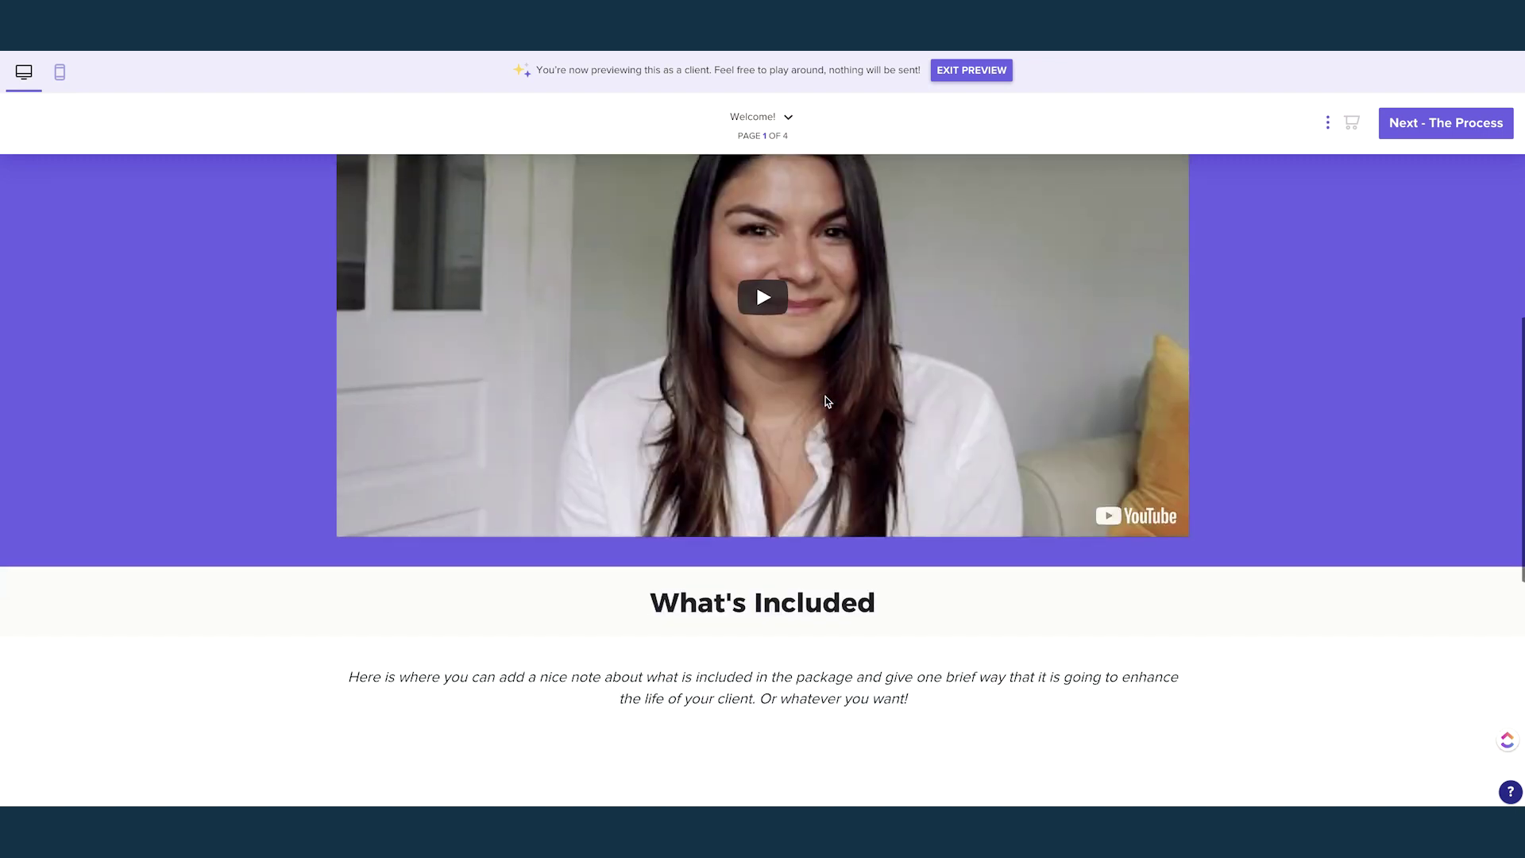
scroll(826, 401, down, 5)
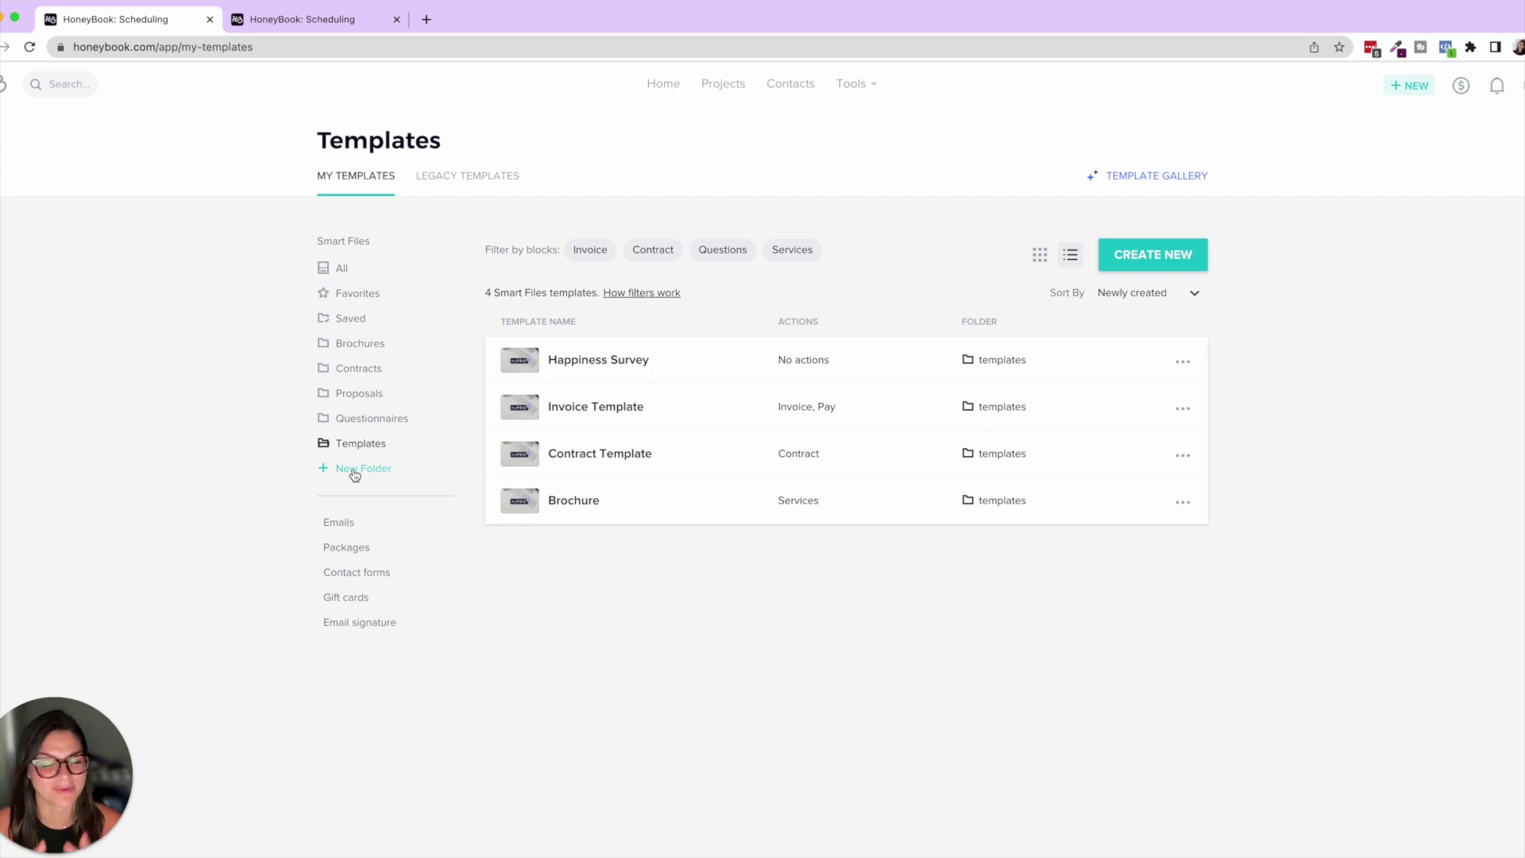
- Open the Contract Template row from My Templates in the editor
click(630, 454)
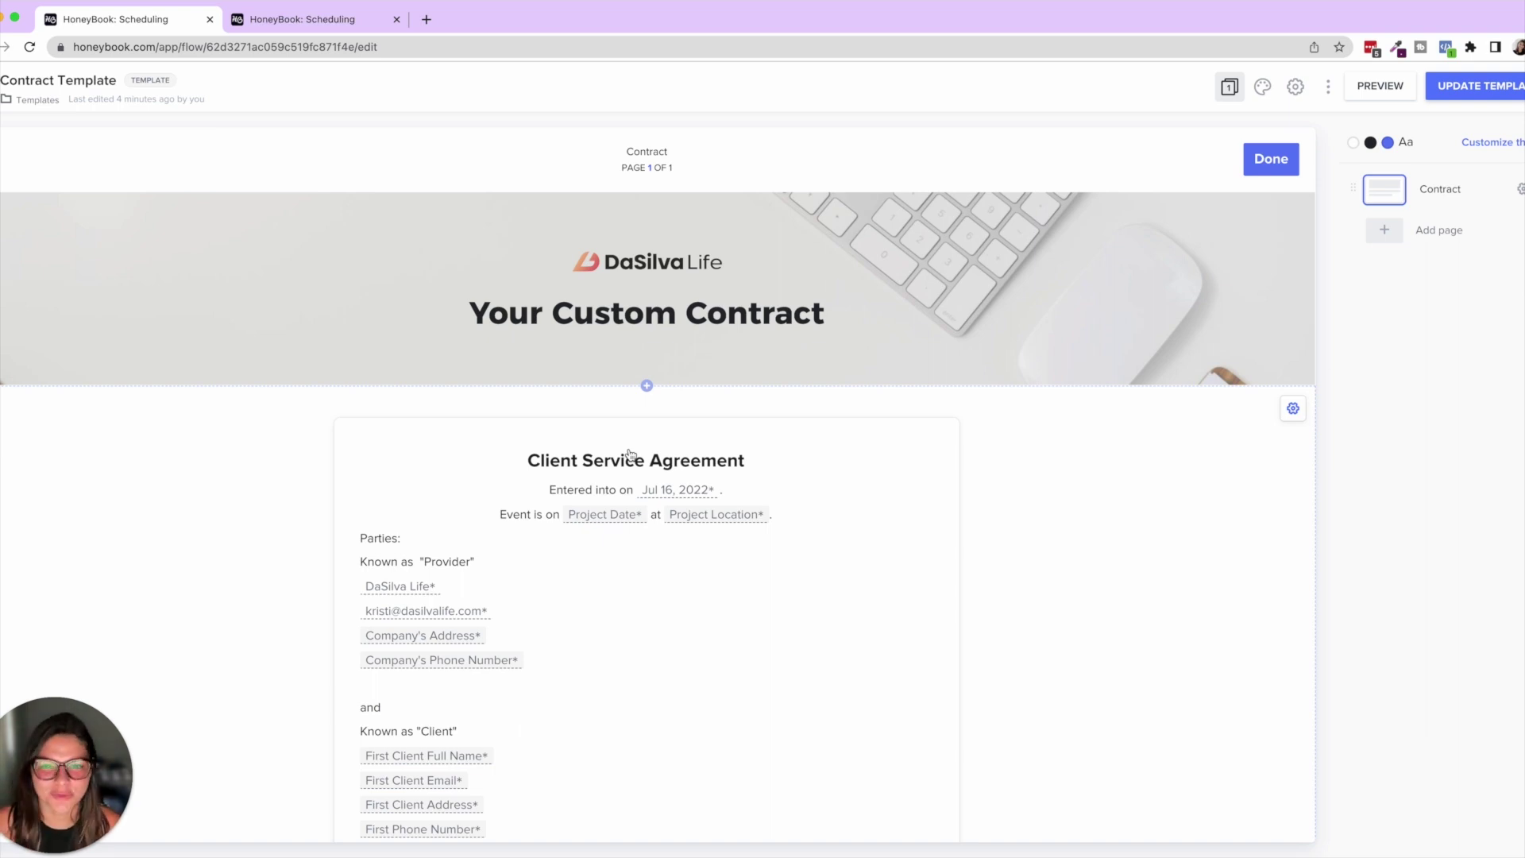
- Select the 'Your Custom Contract' header section, cancel Add a block, and delete it with the trash icon
scroll(914, 411, down, 6)
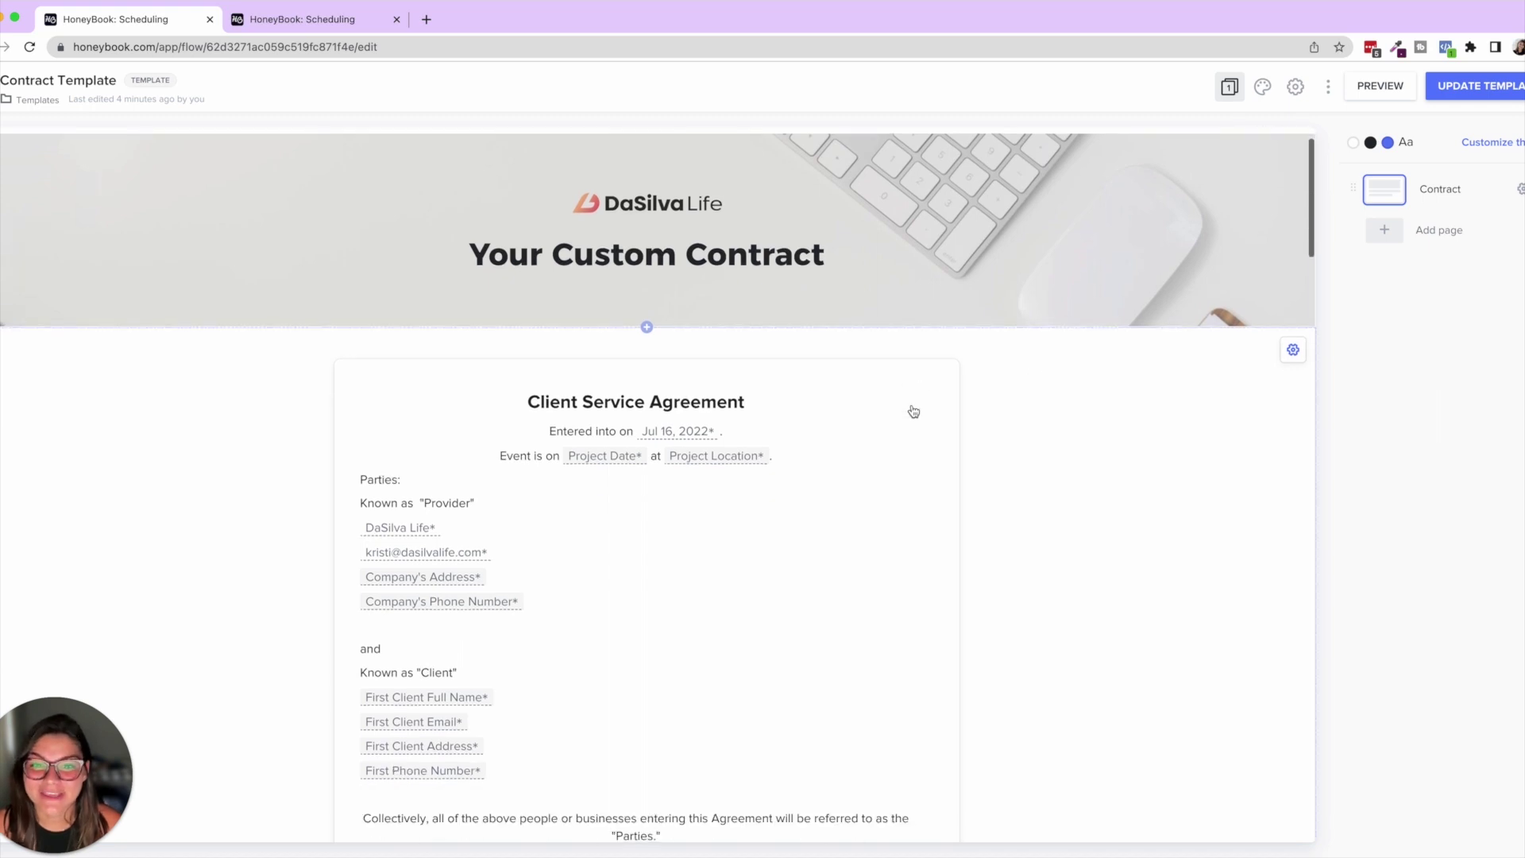
scroll(914, 411, down, 12)
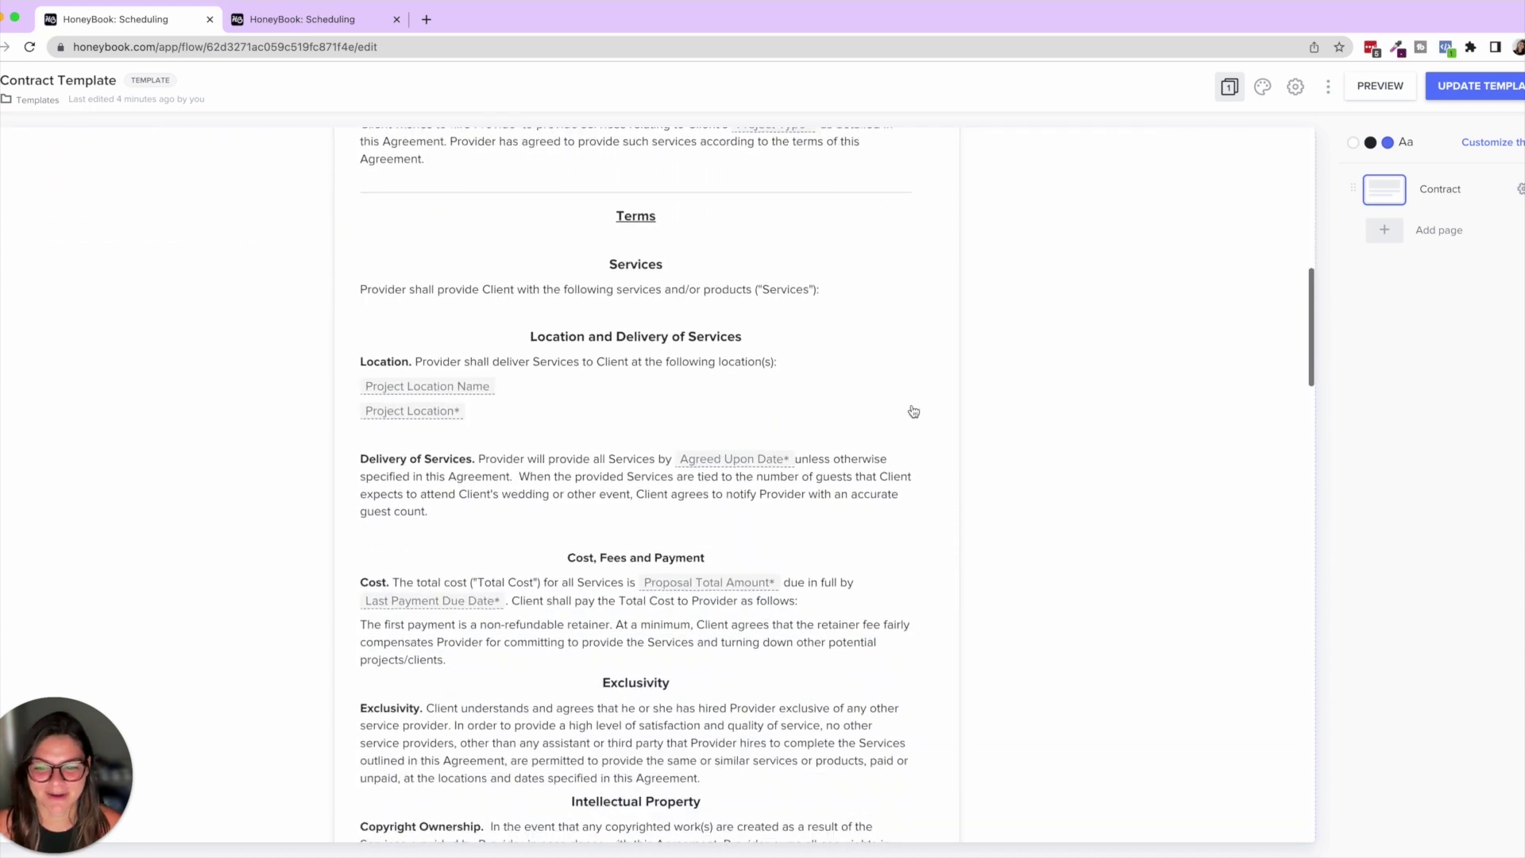
scroll(914, 411, up, 20)
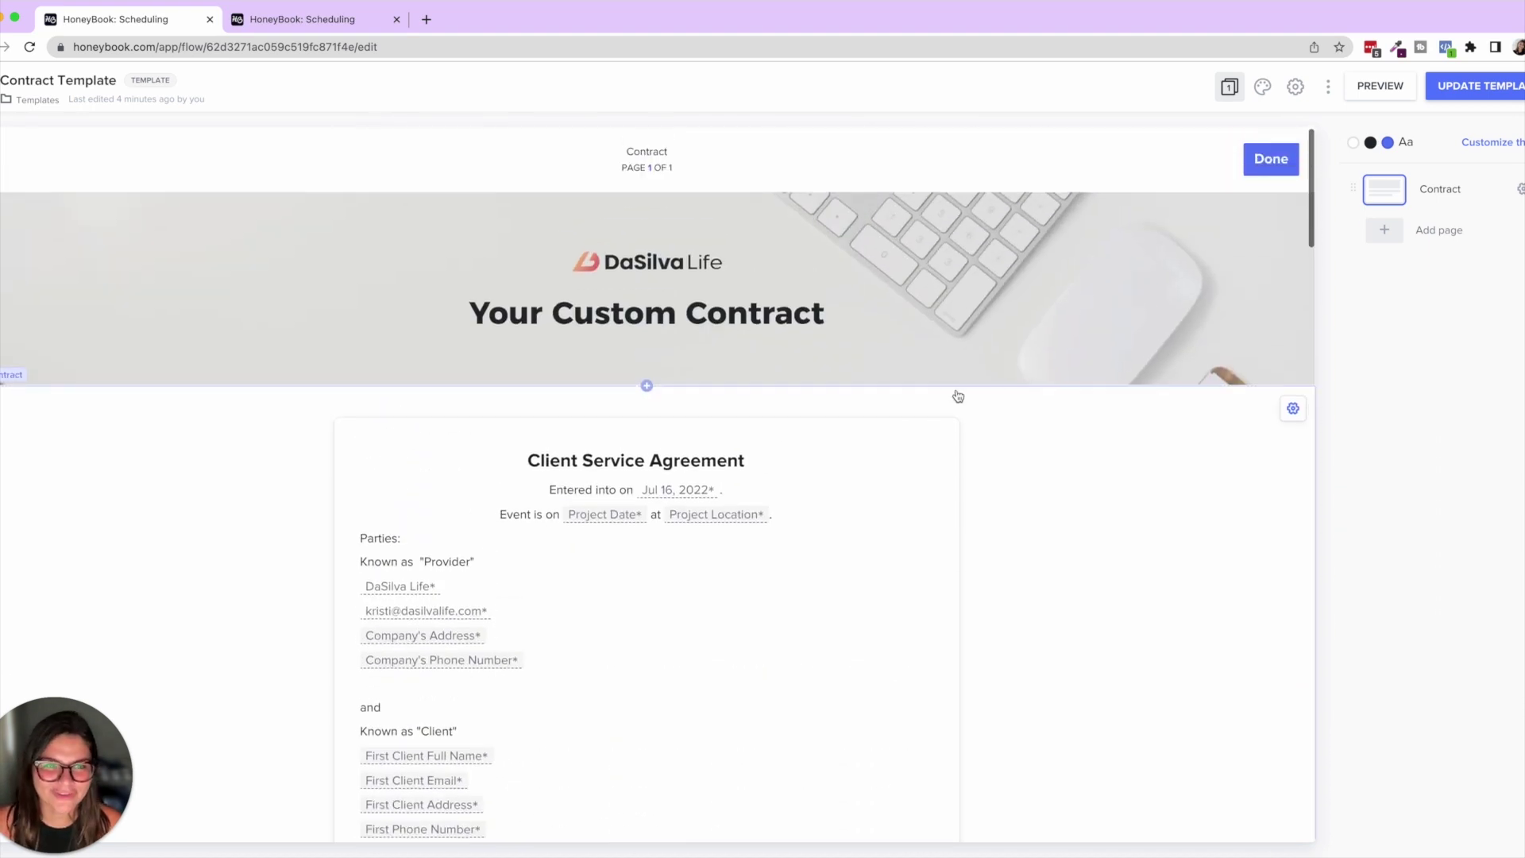
click(1157, 273)
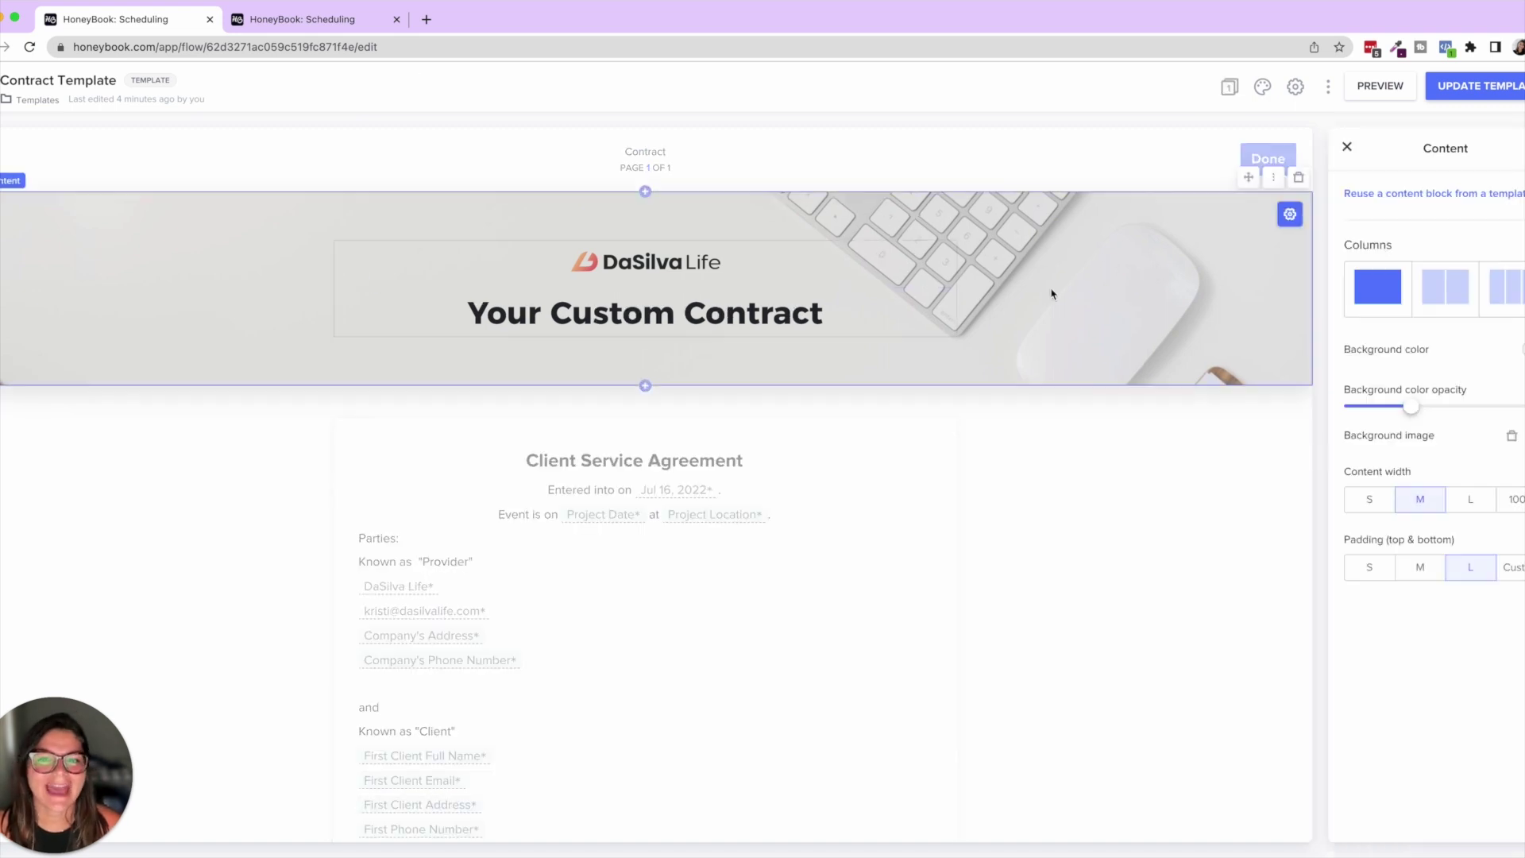
click(645, 388)
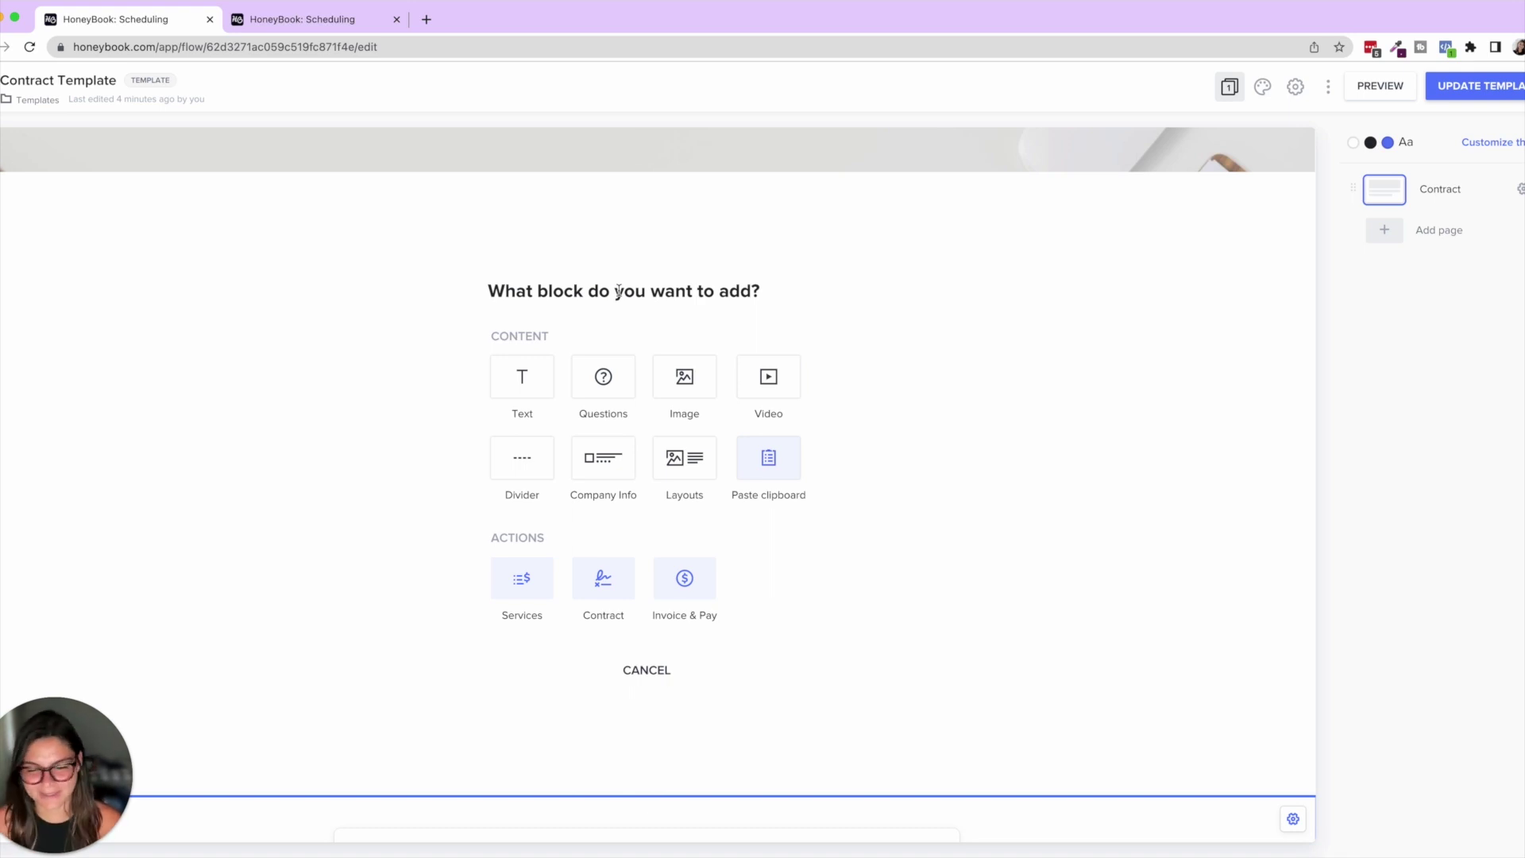
click(650, 672)
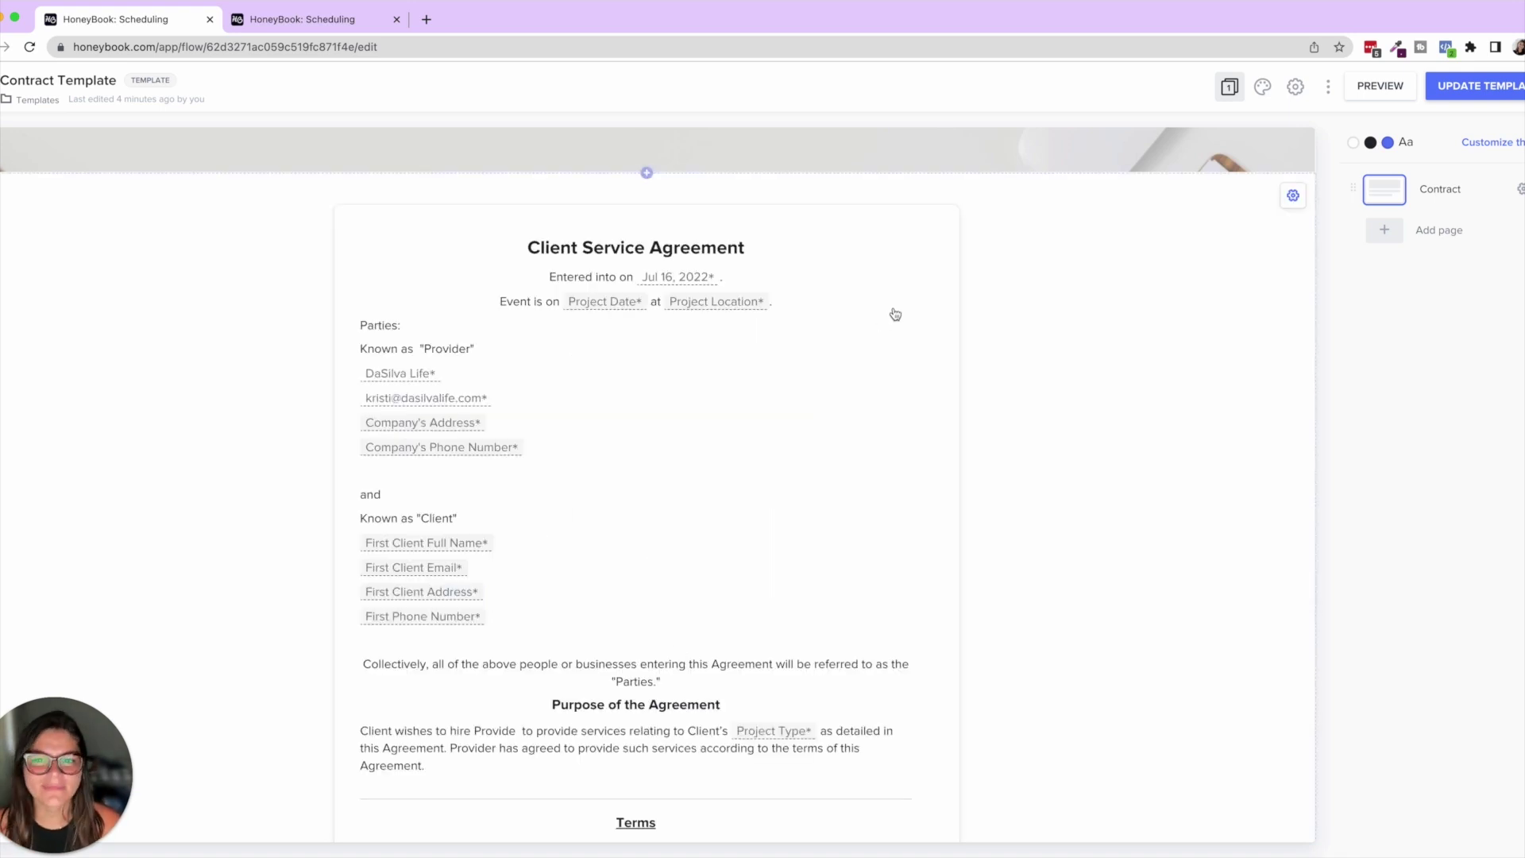
click(1147, 268)
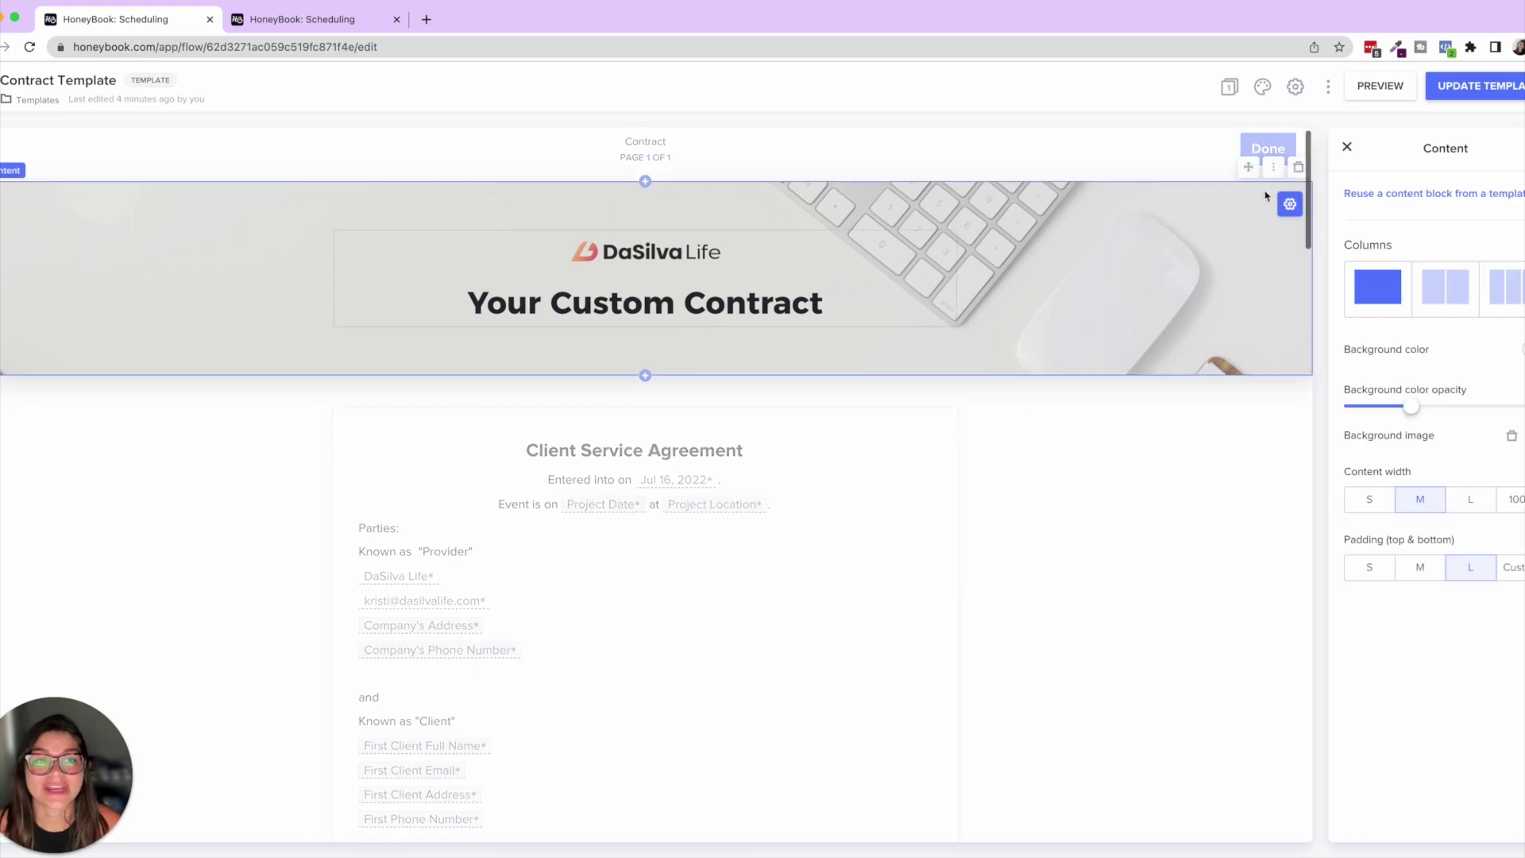
click(1299, 168)
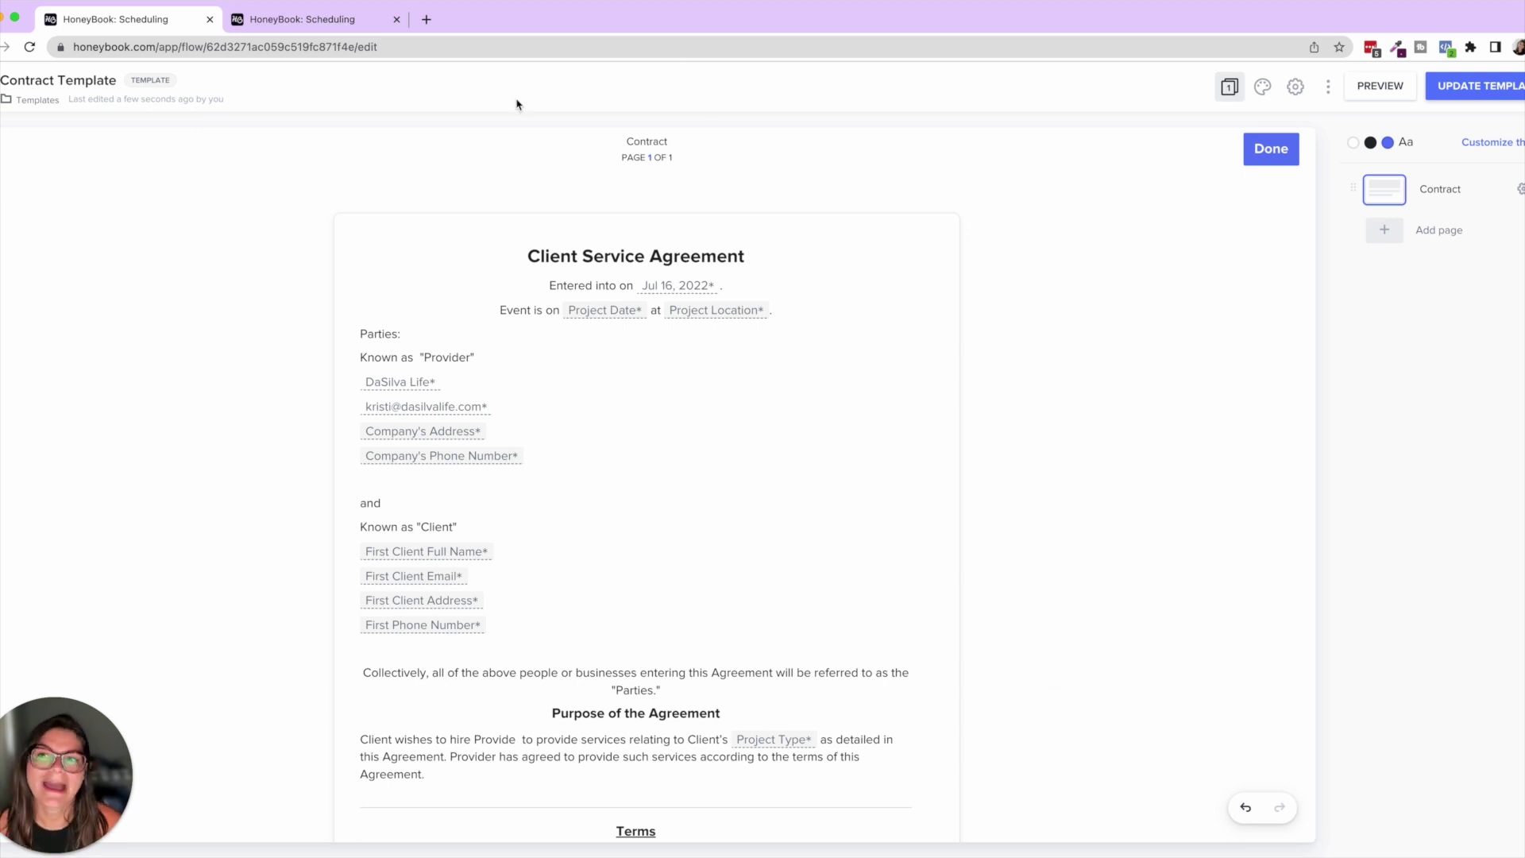
click(332, 21)
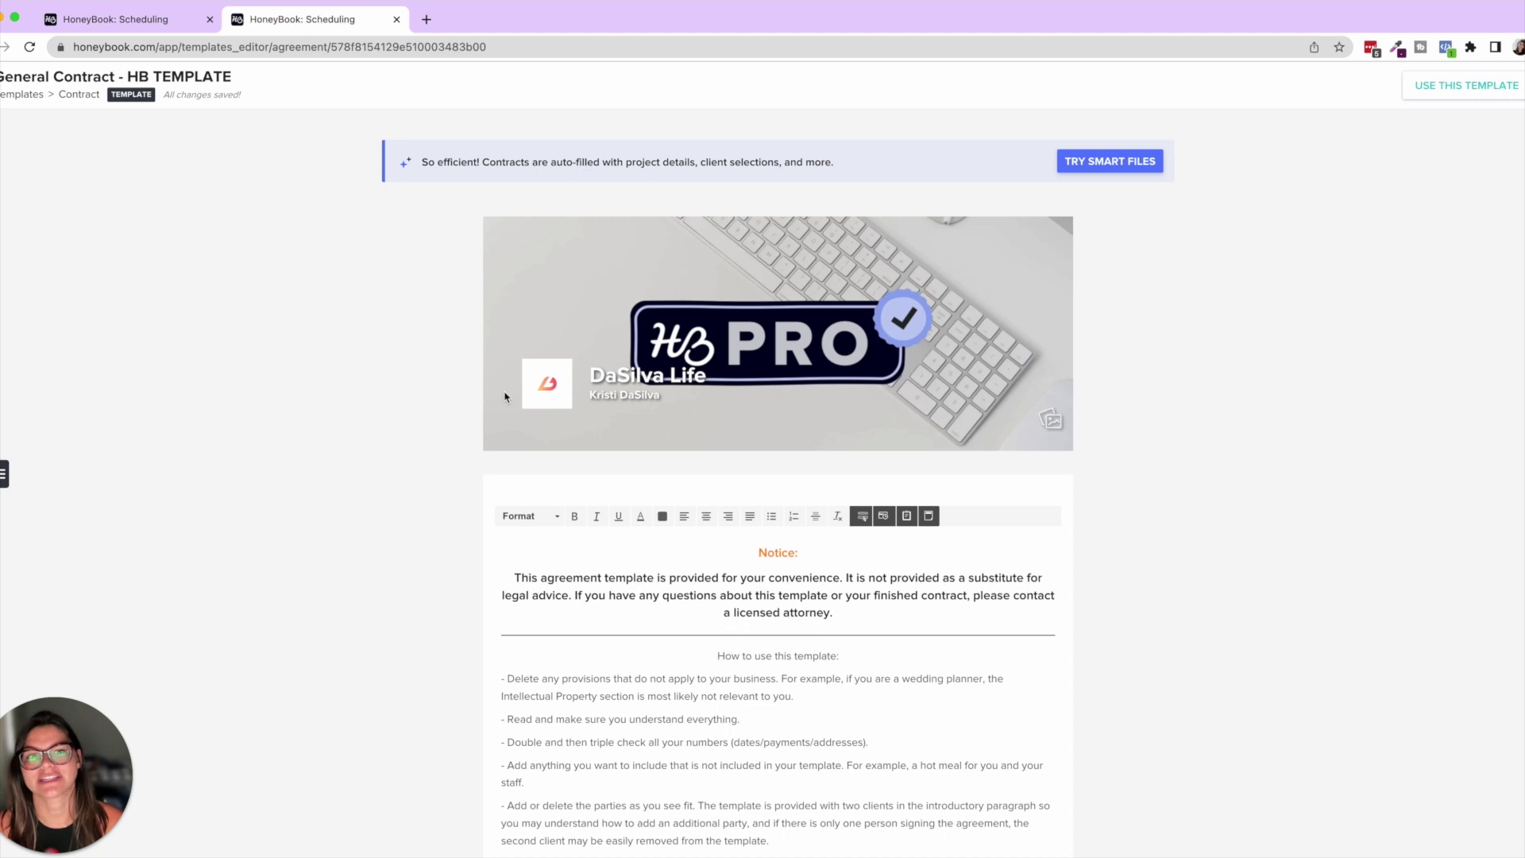
scroll(712, 221, down, 2)
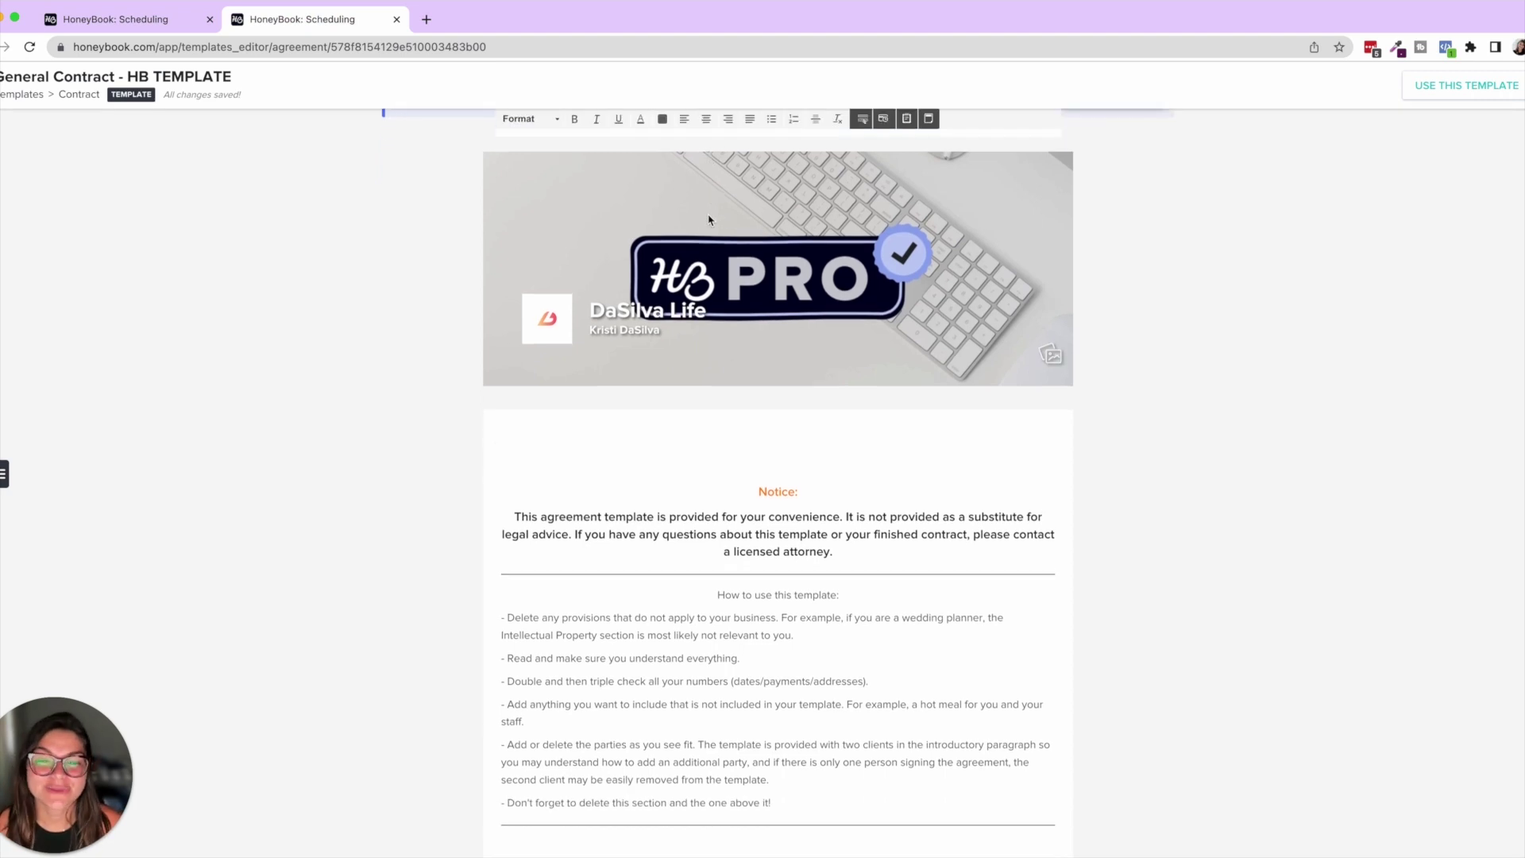
scroll(709, 221, up, 2)
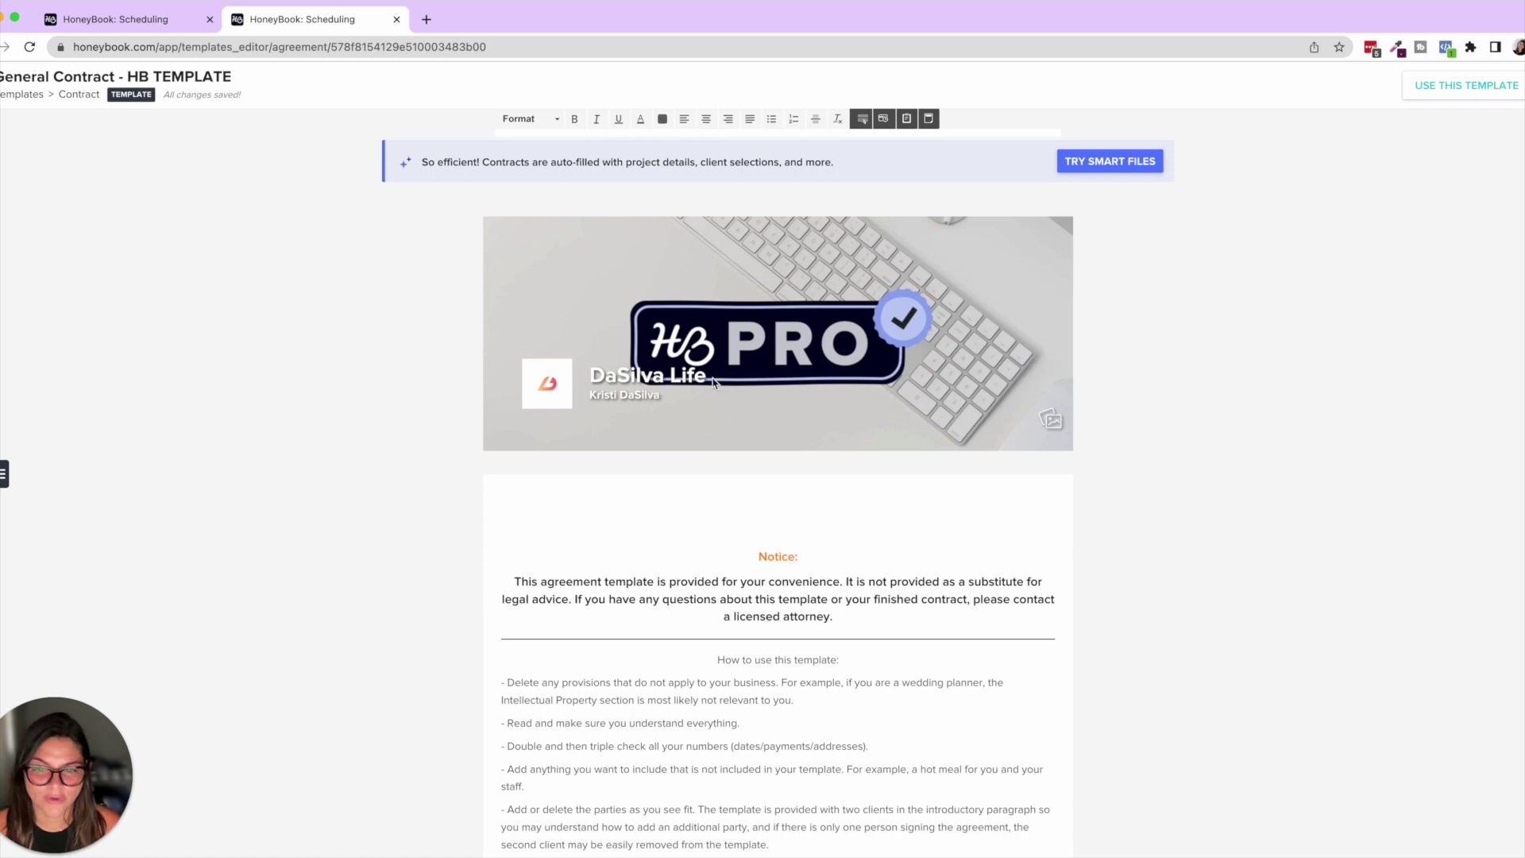
scroll(714, 382, down, 15)
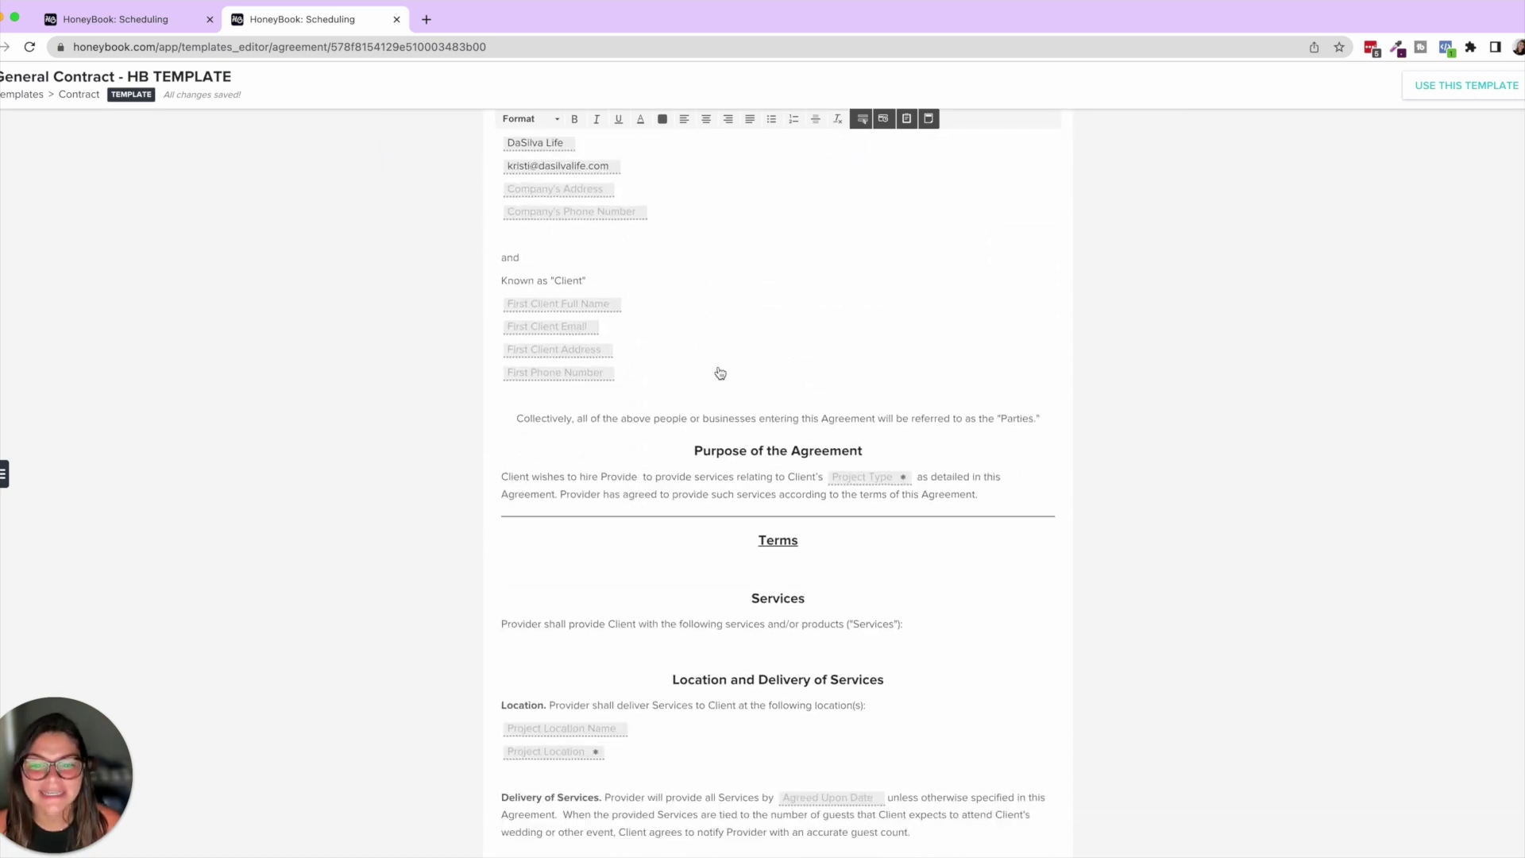
scroll(719, 374, up, 15)
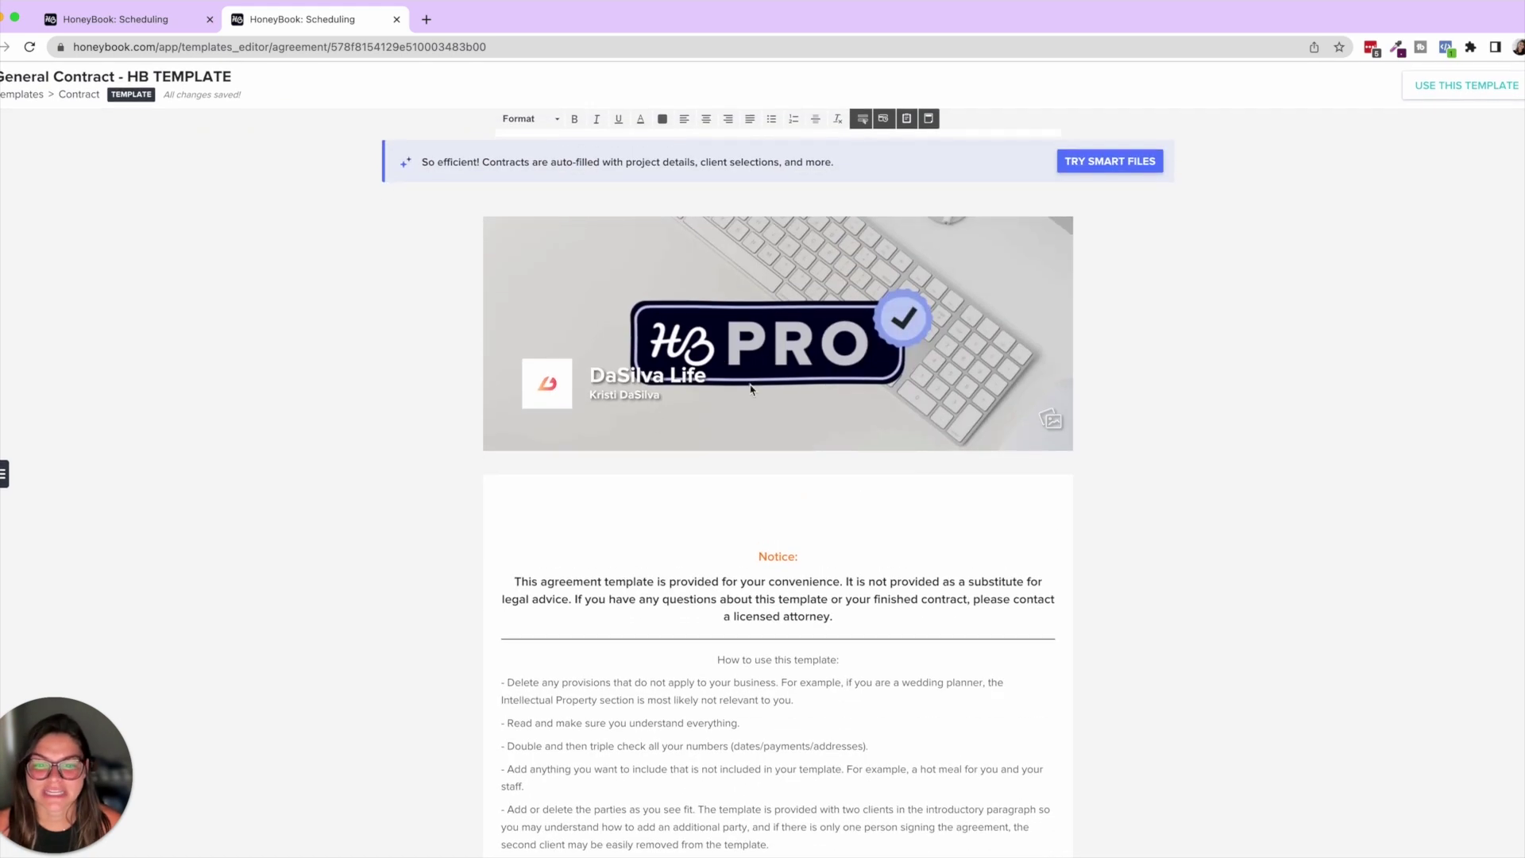
- Undo the banner deletion, then try a blue Contract block background before resetting it to white
click(175, 24)
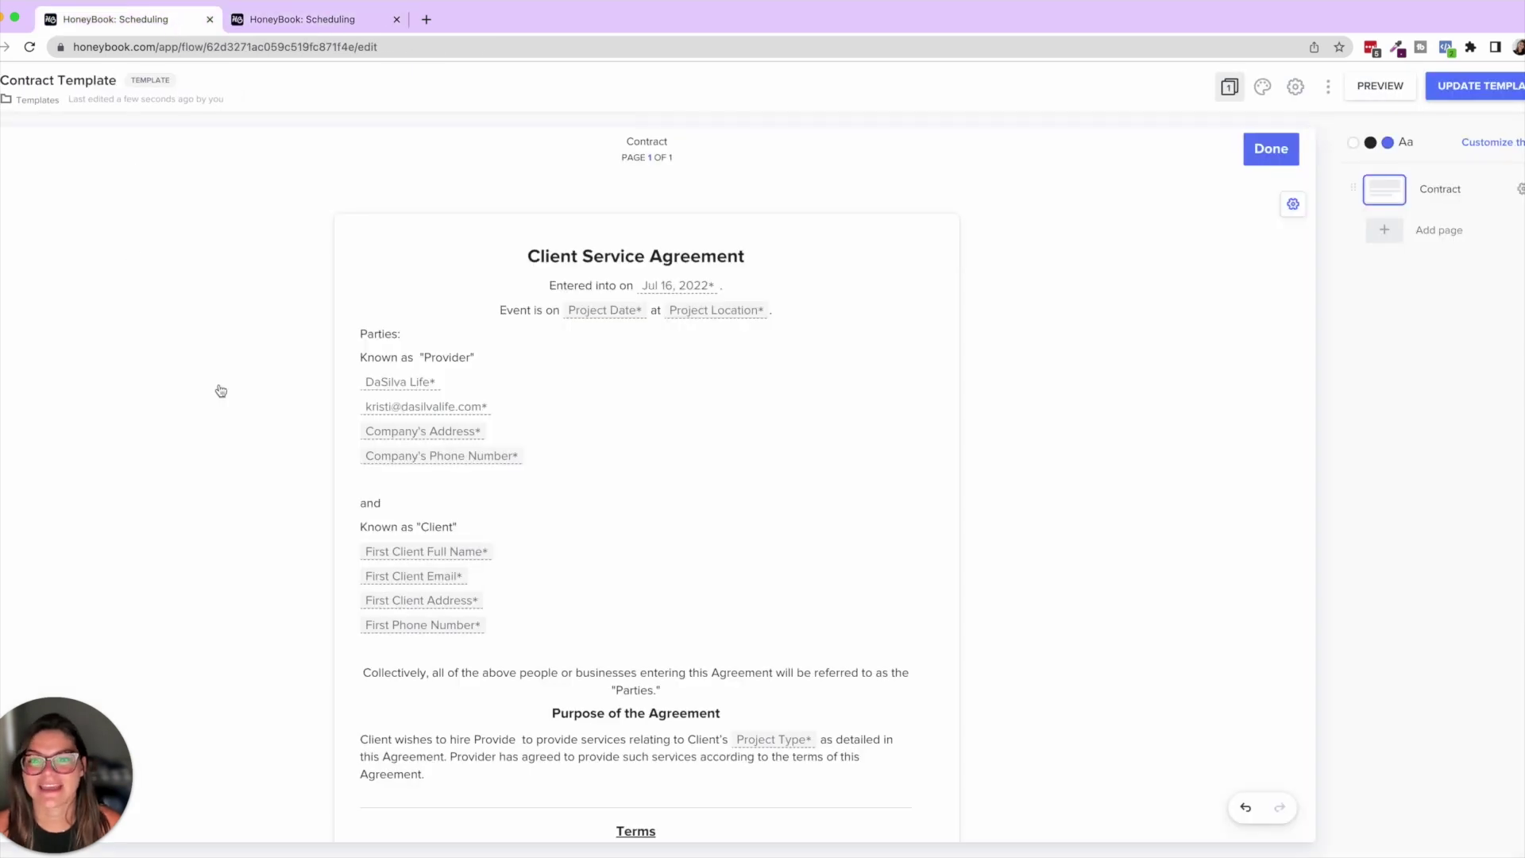
click(1245, 807)
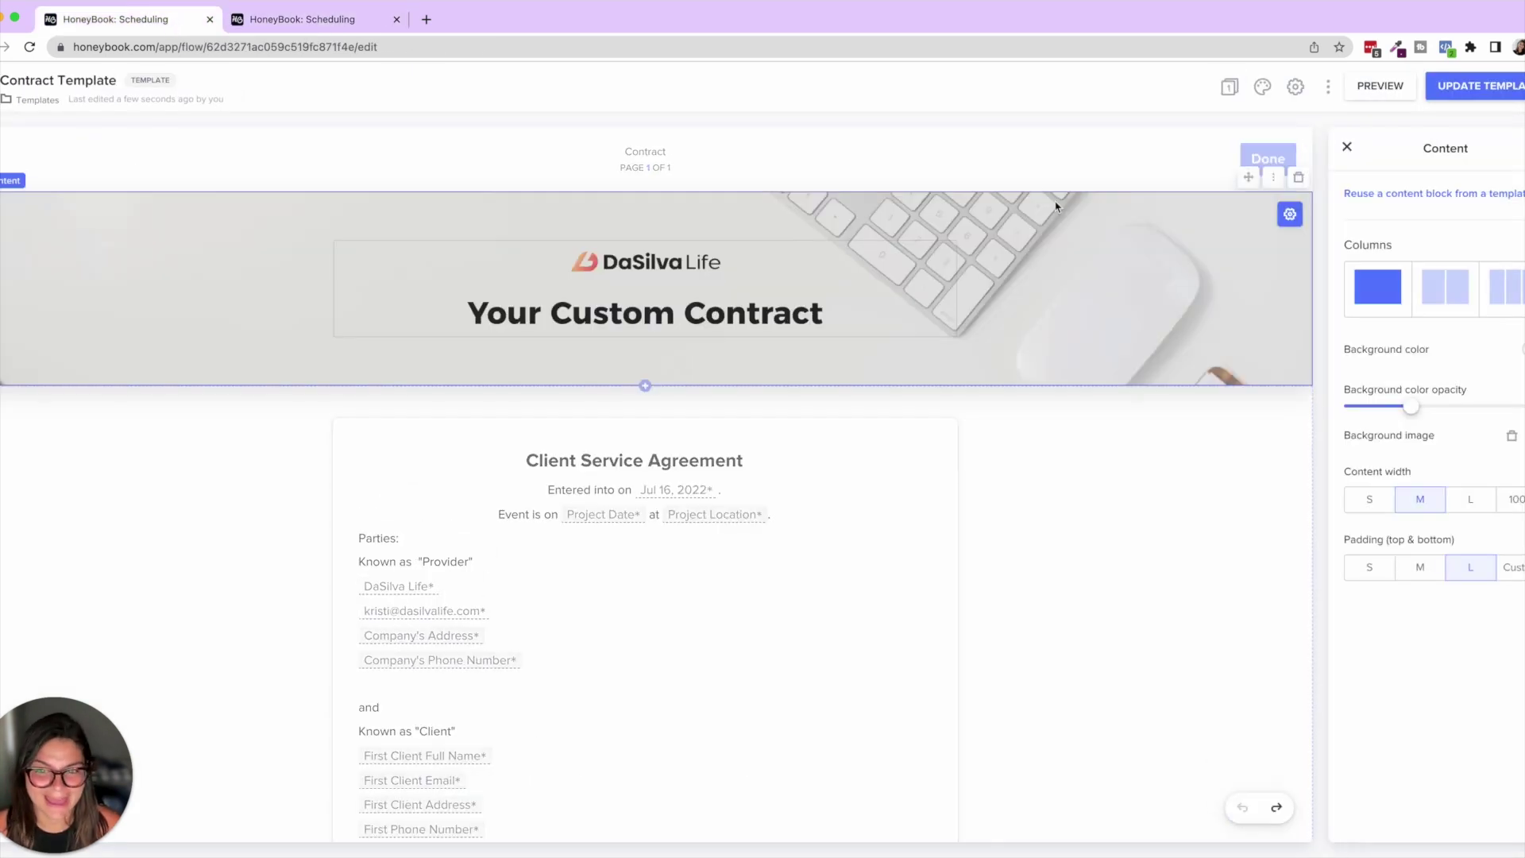
click(1136, 503)
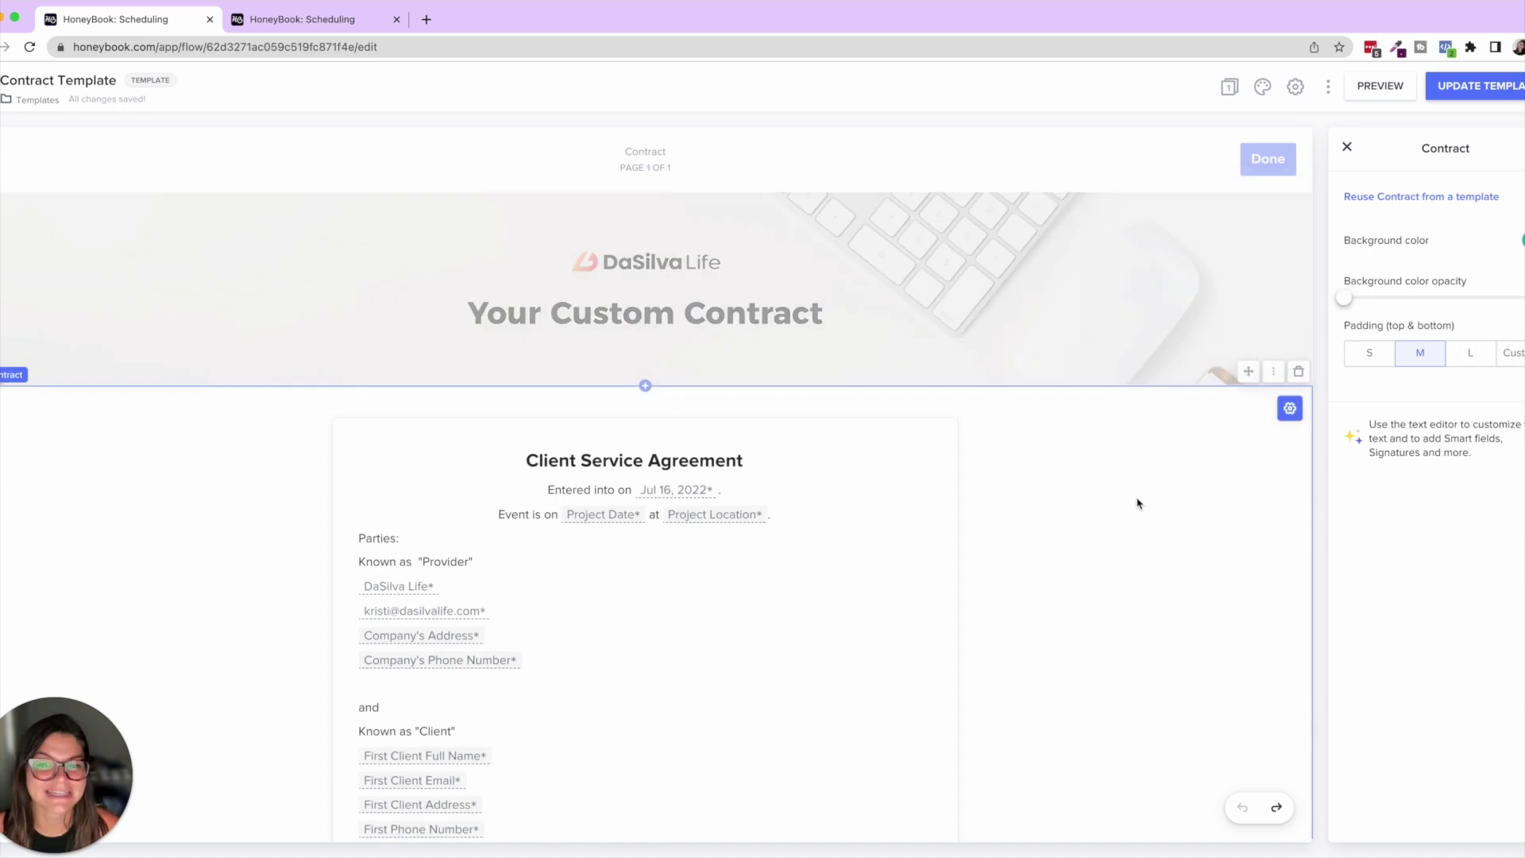
scroll(548, 480, down, 1)
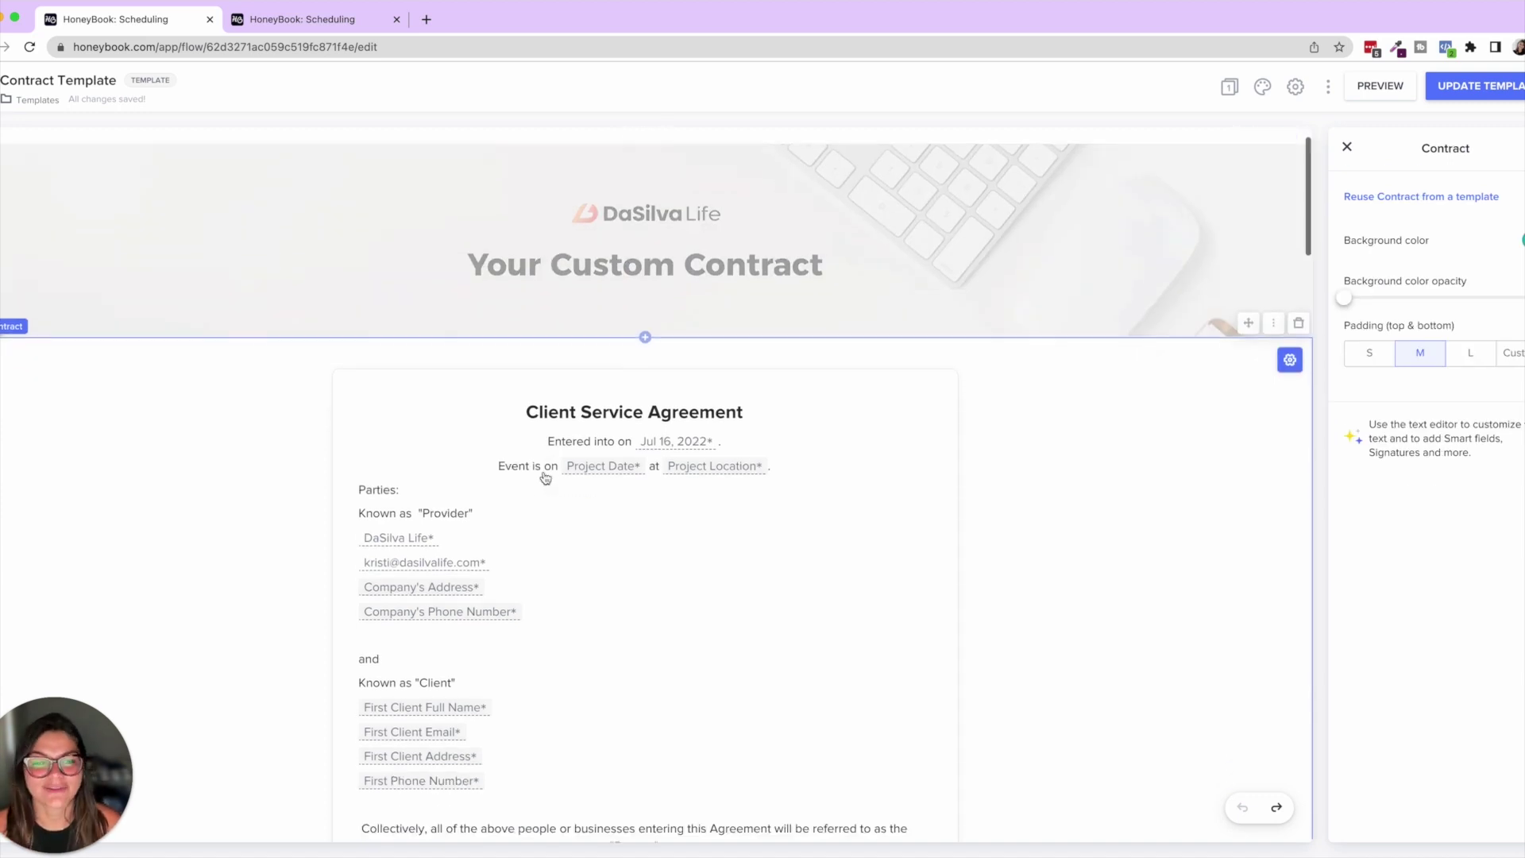
click(831, 554)
click(1155, 542)
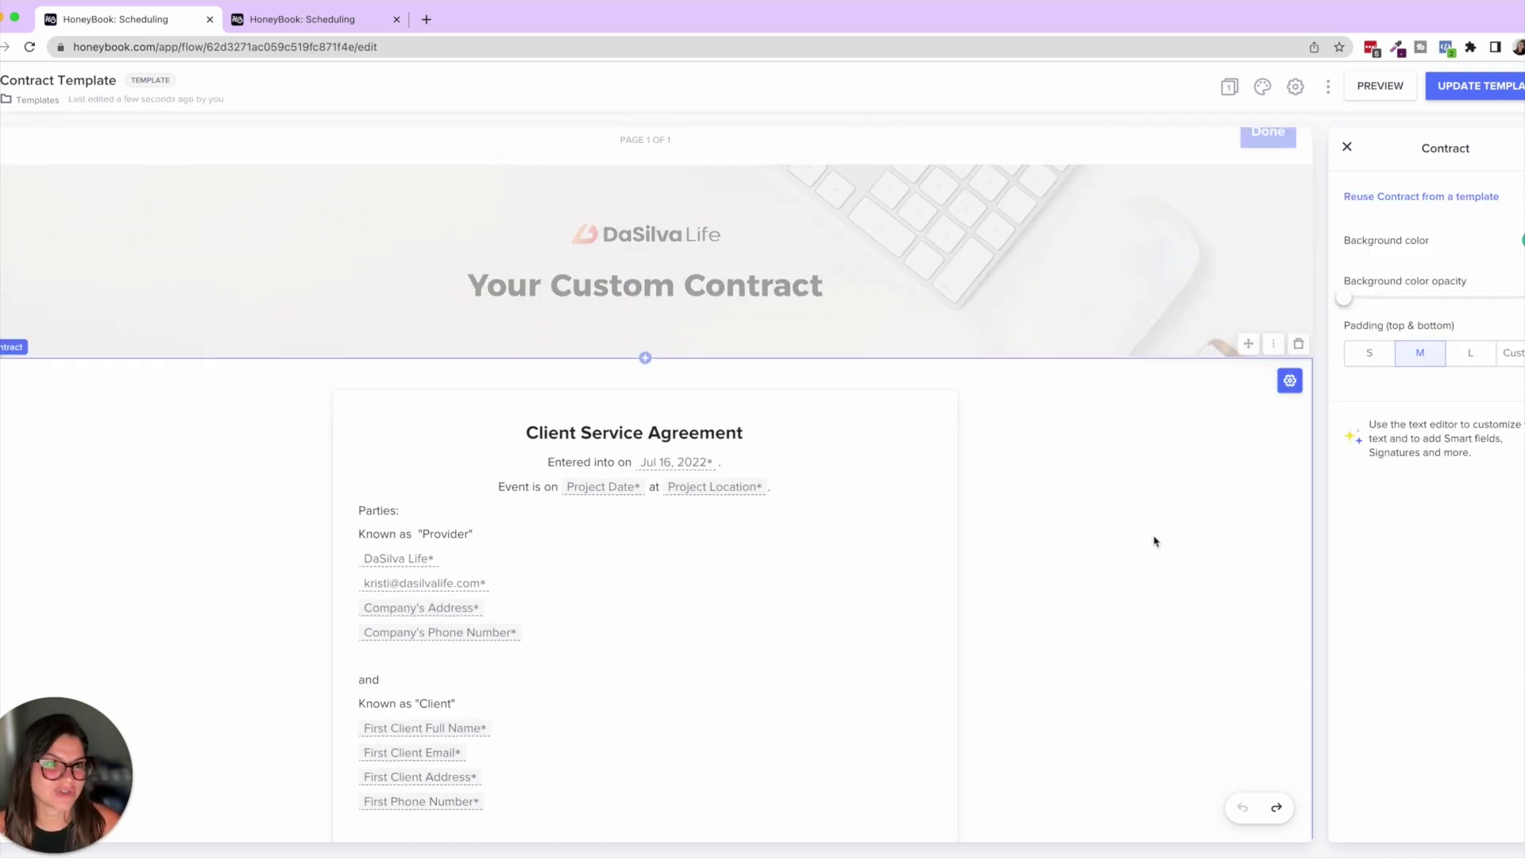
click(1518, 241)
click(1500, 458)
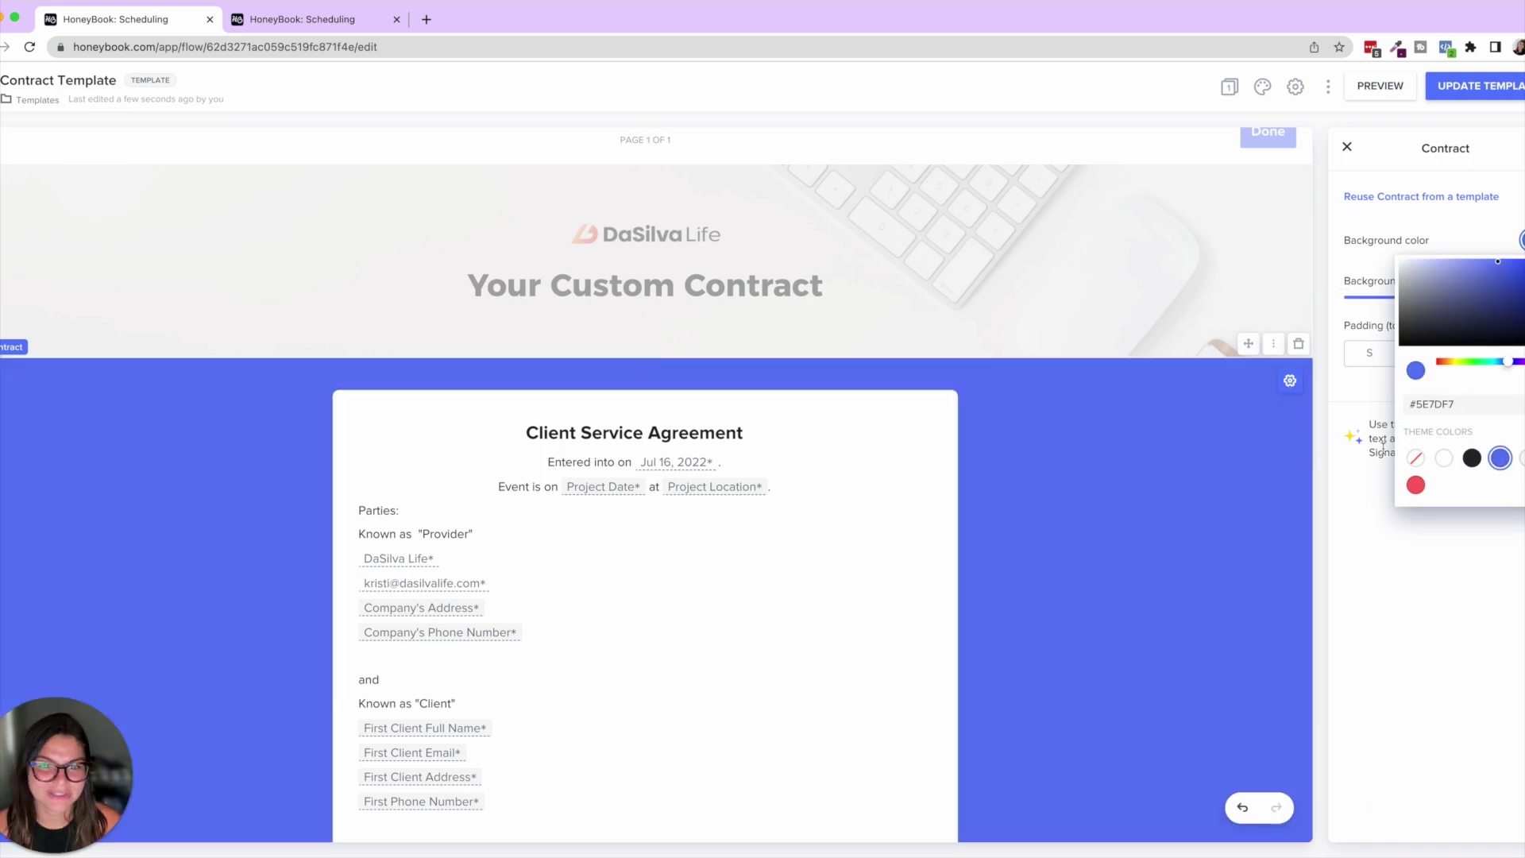
click(1442, 459)
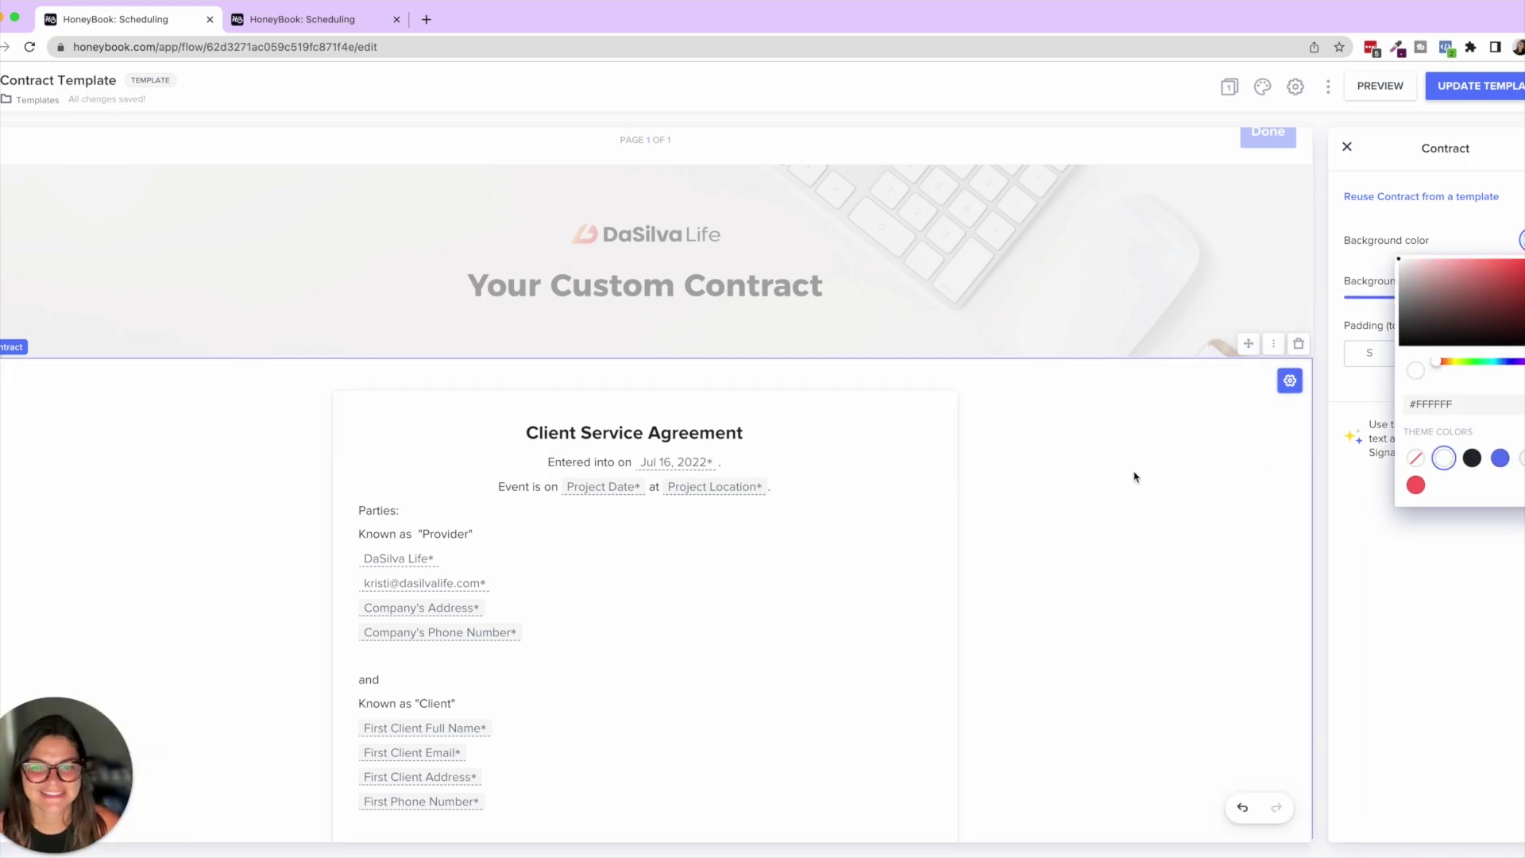
scroll(1113, 385, down, 3)
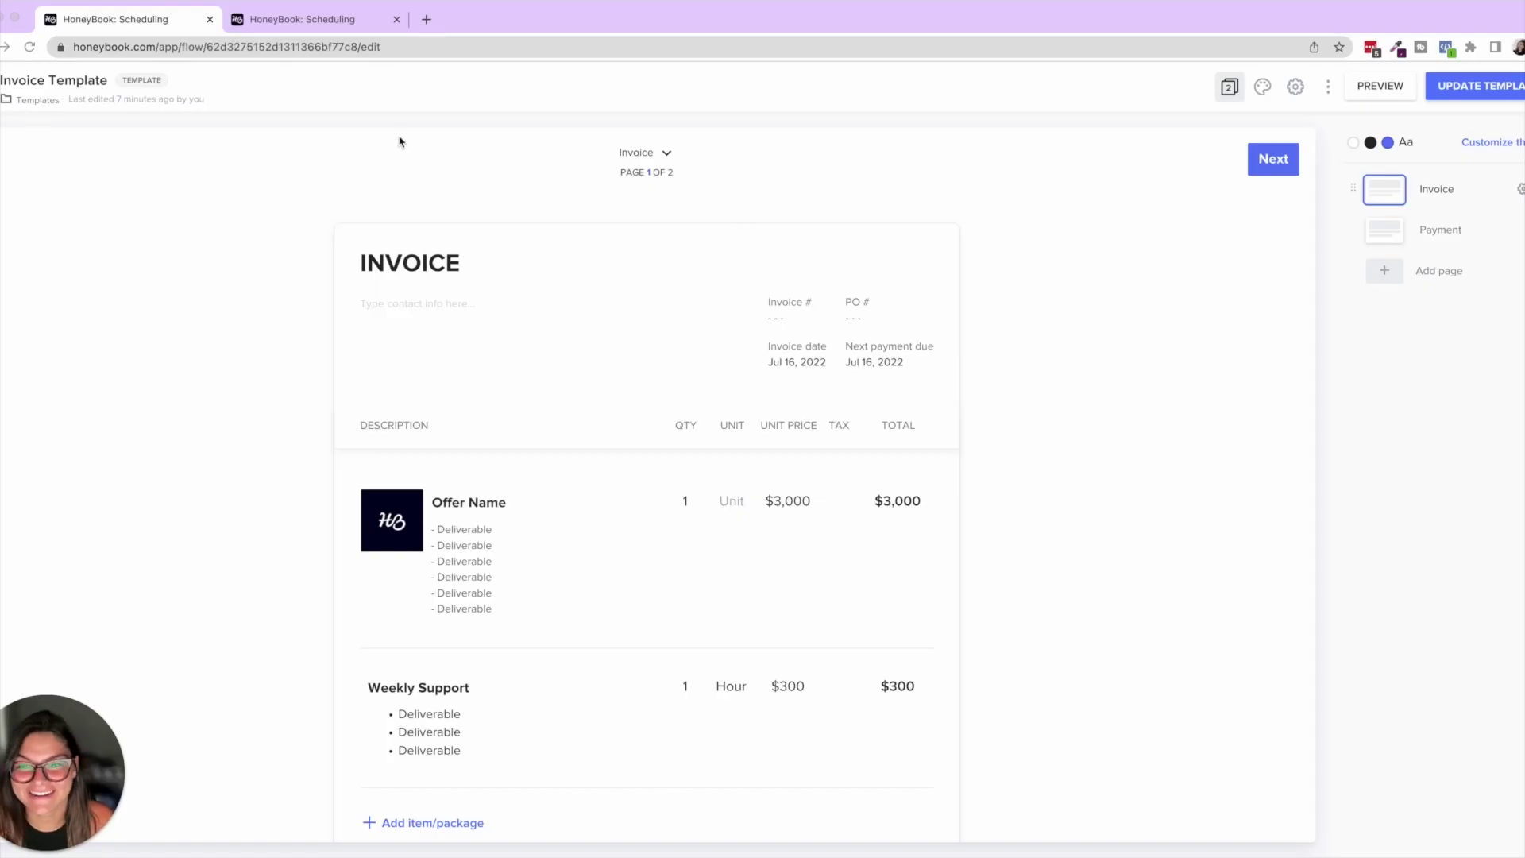
- Click into the invoice's INVOICE title and contact info fields, leaving both unchanged
click(731, 261)
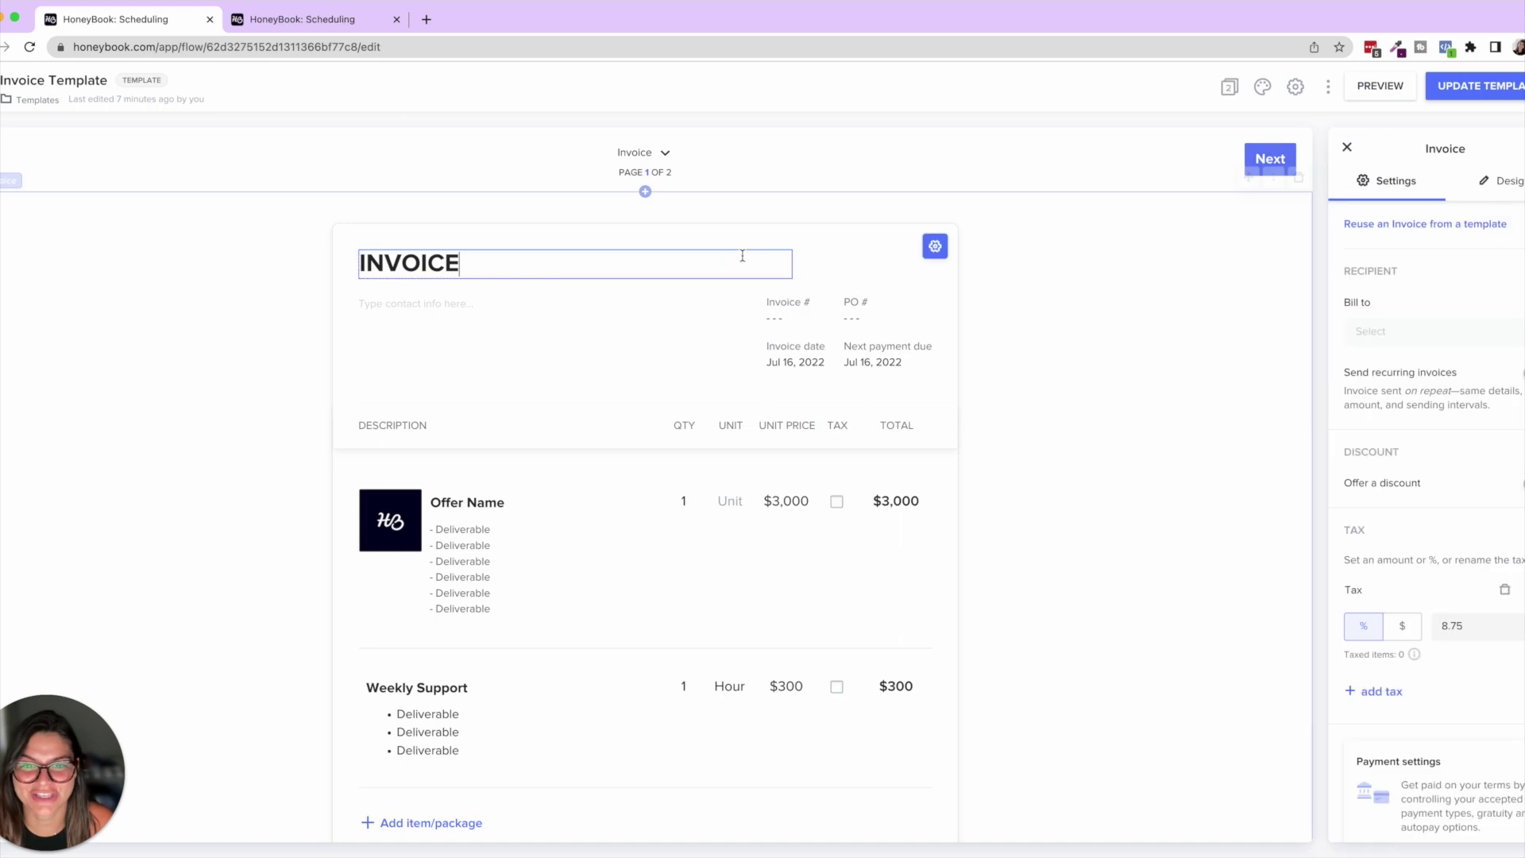
double_click(713, 260)
click(561, 261)
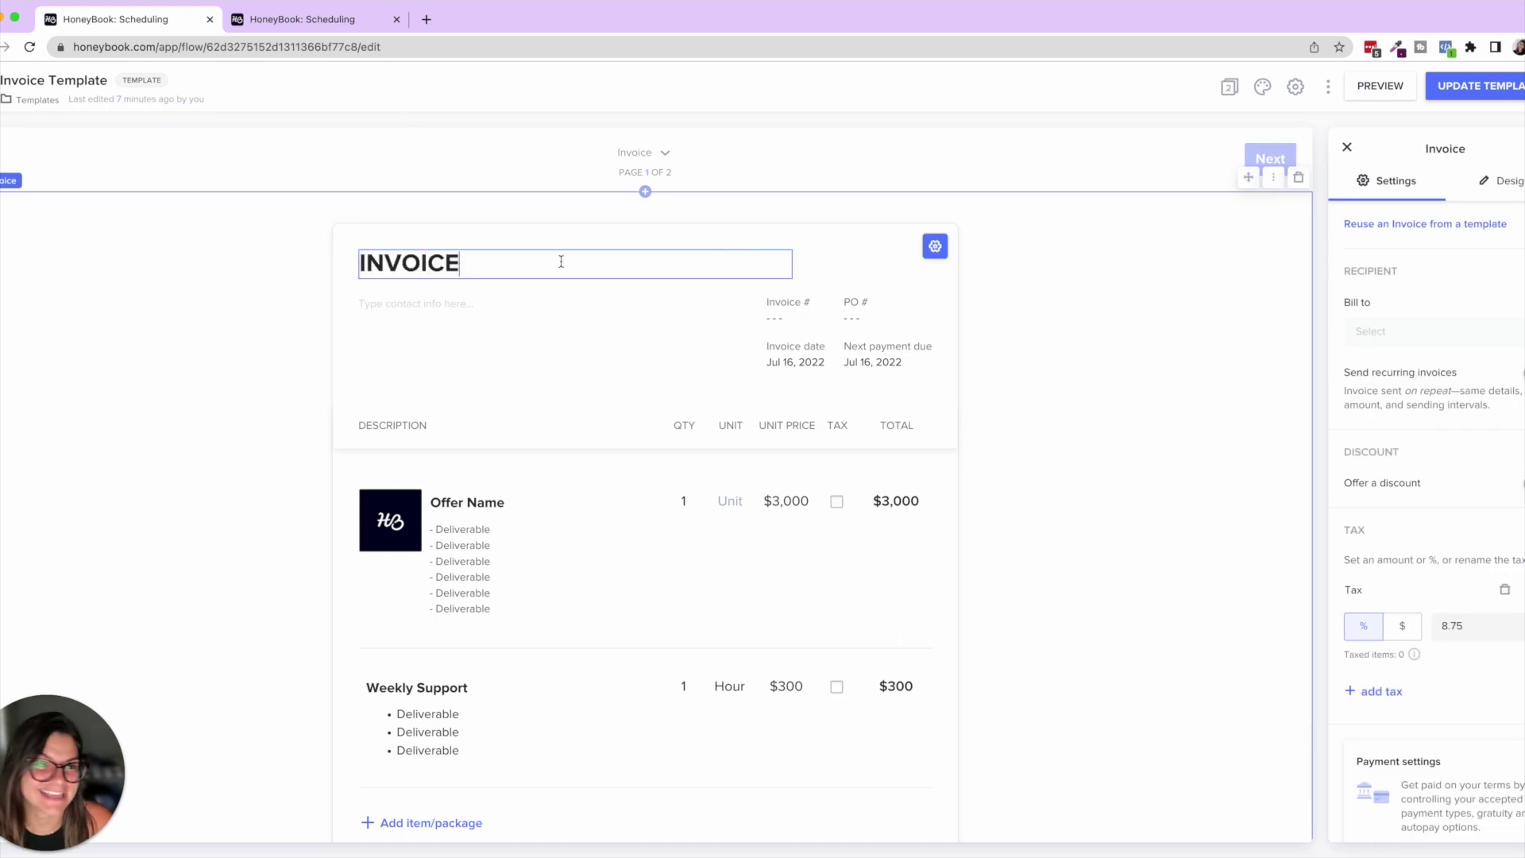
click(869, 260)
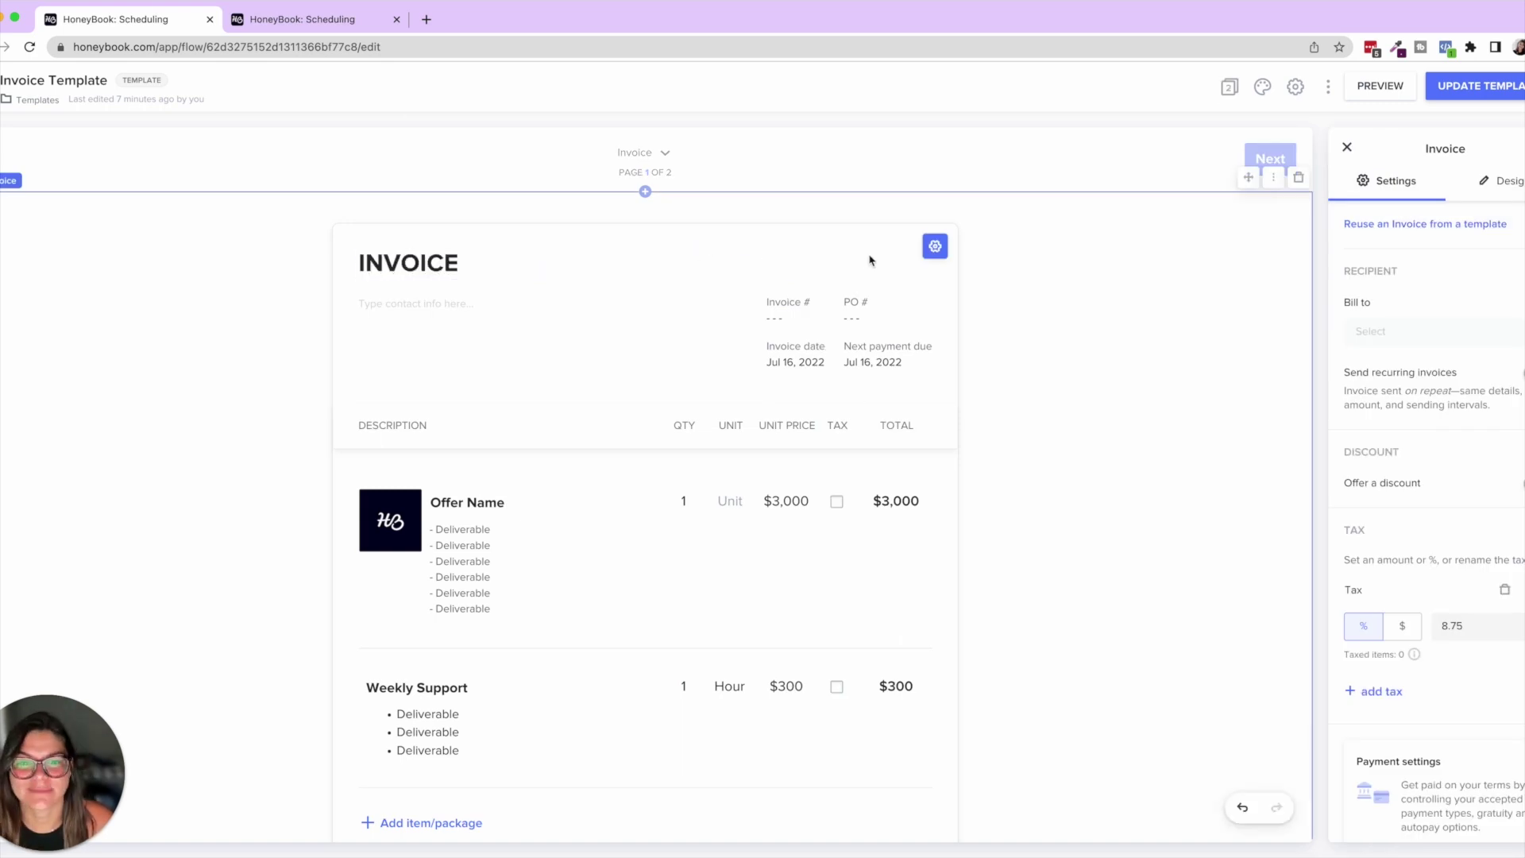
click(610, 299)
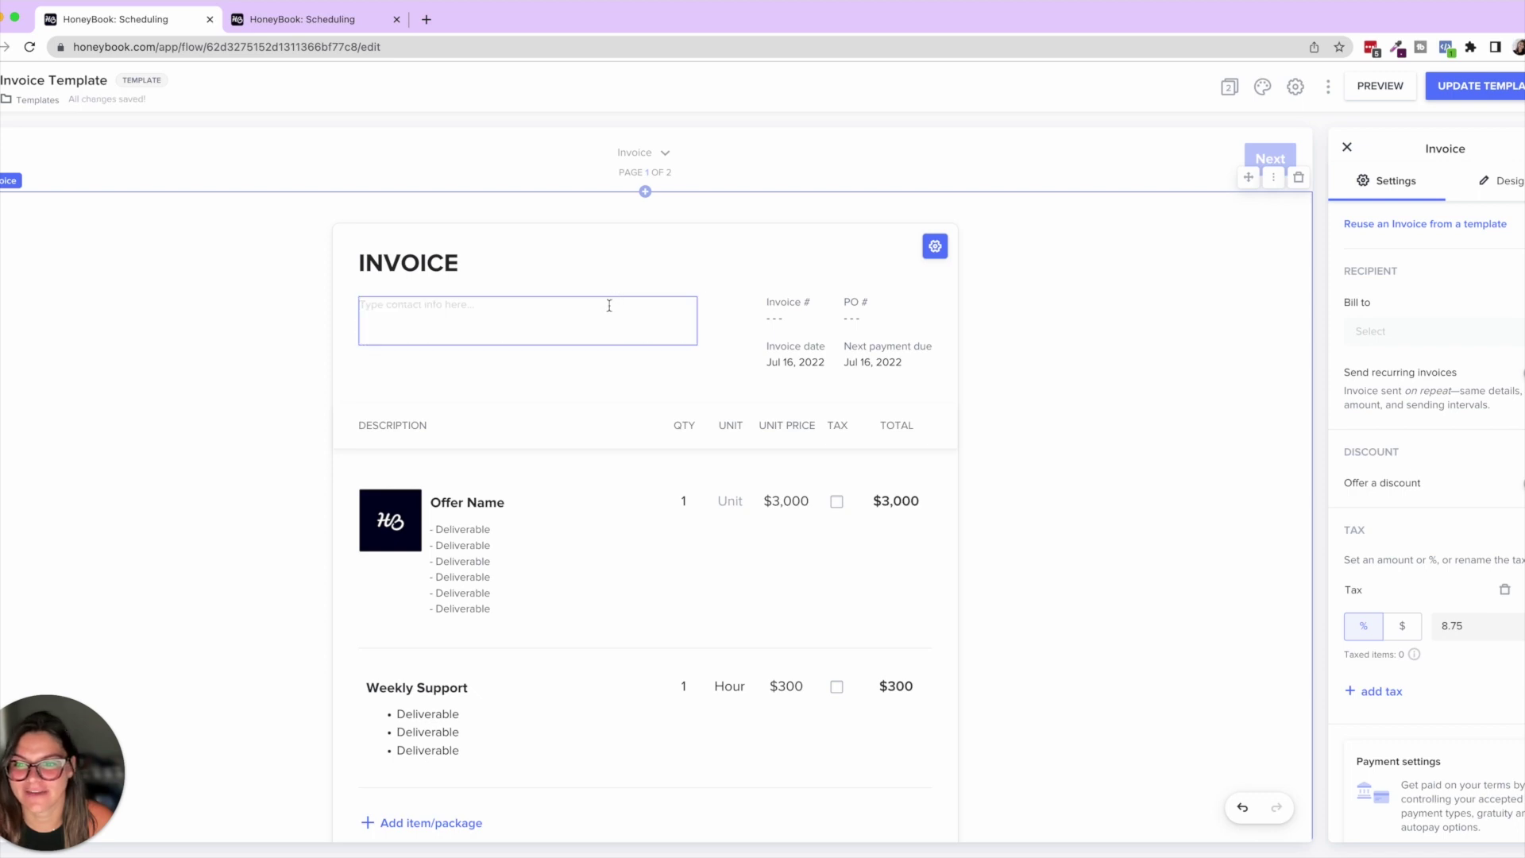
click(819, 313)
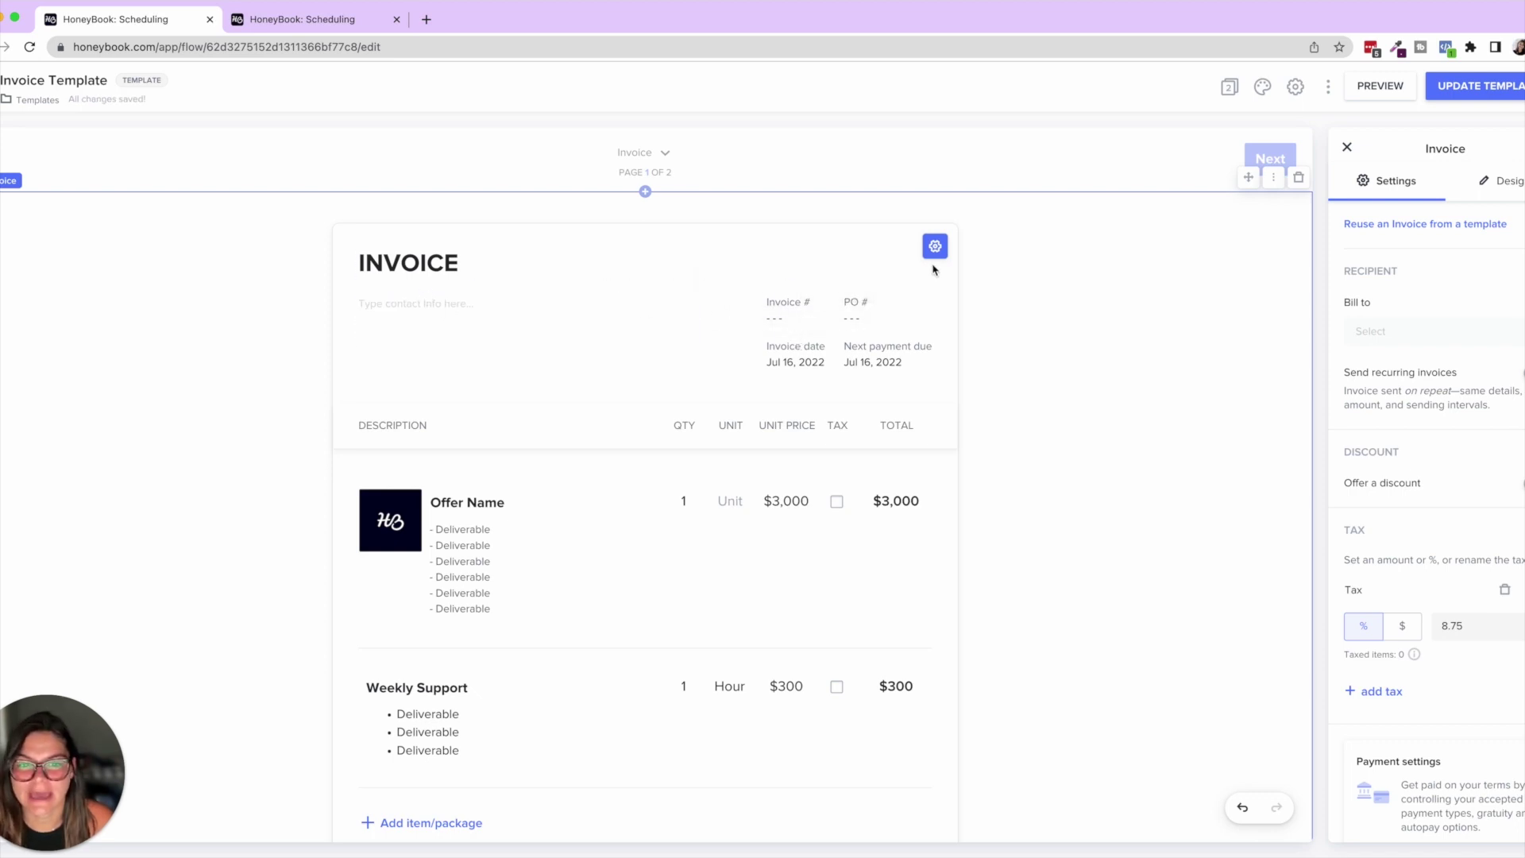
scroll(1498, 450, down, 1)
scroll(1501, 450, up, 1)
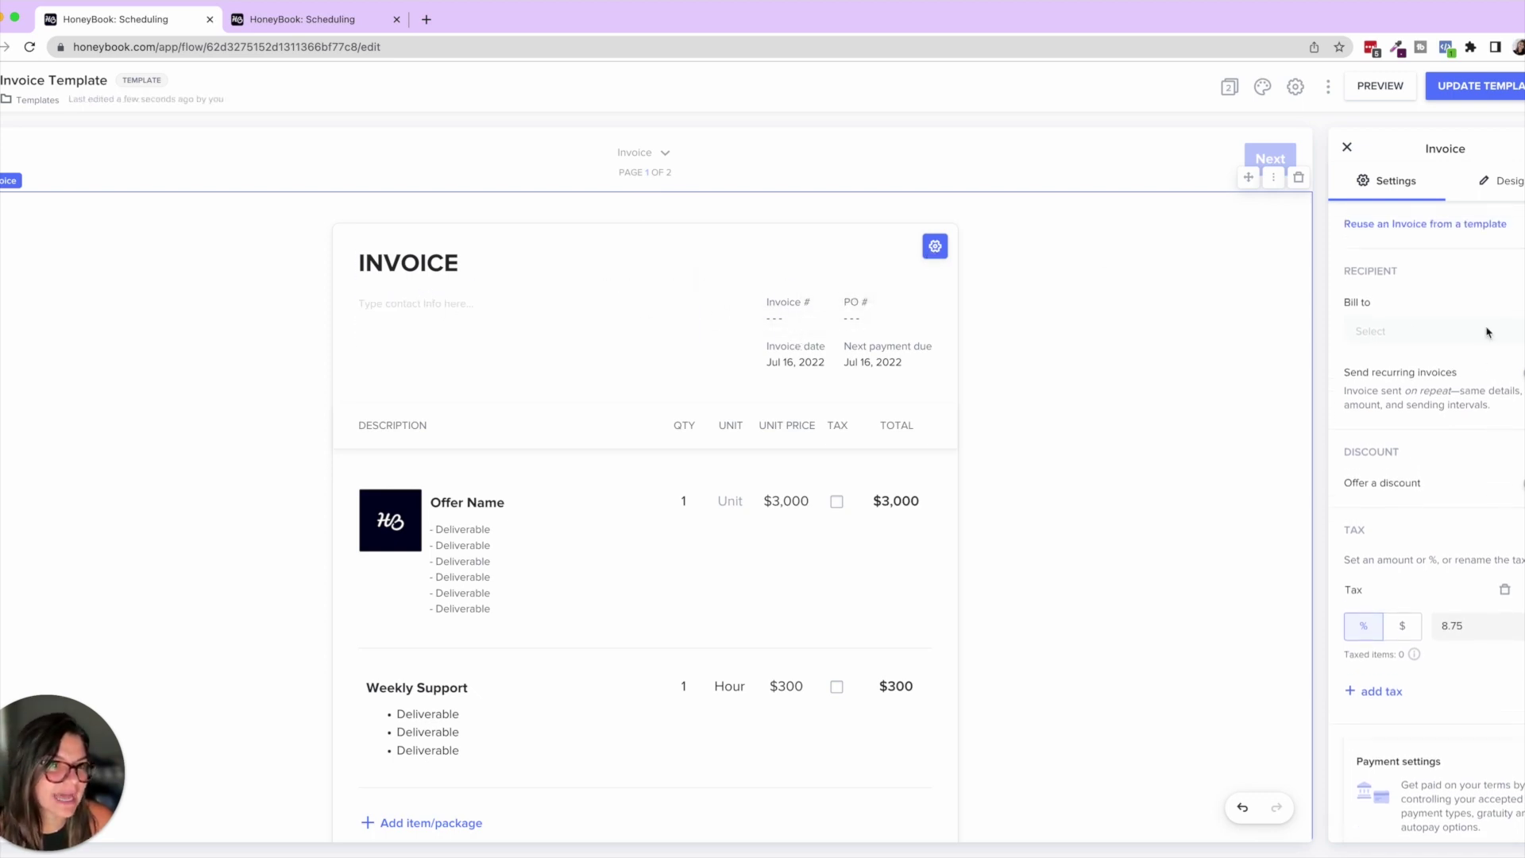
- Browse the invoice's design and styling options in the Design tab
click(1490, 193)
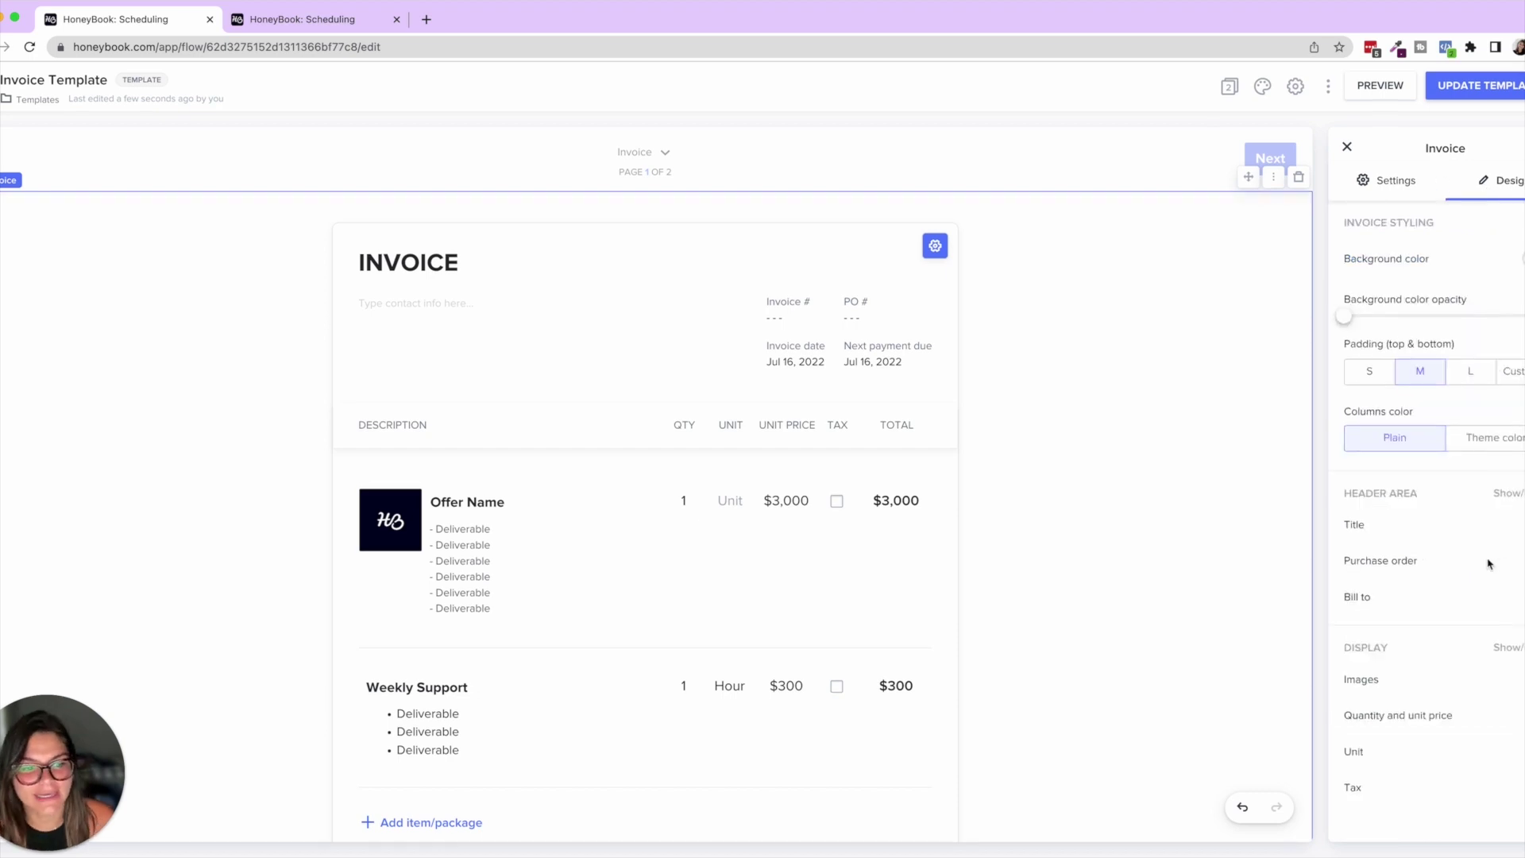
scroll(644, 541, down, 1)
scroll(644, 541, up, 1)
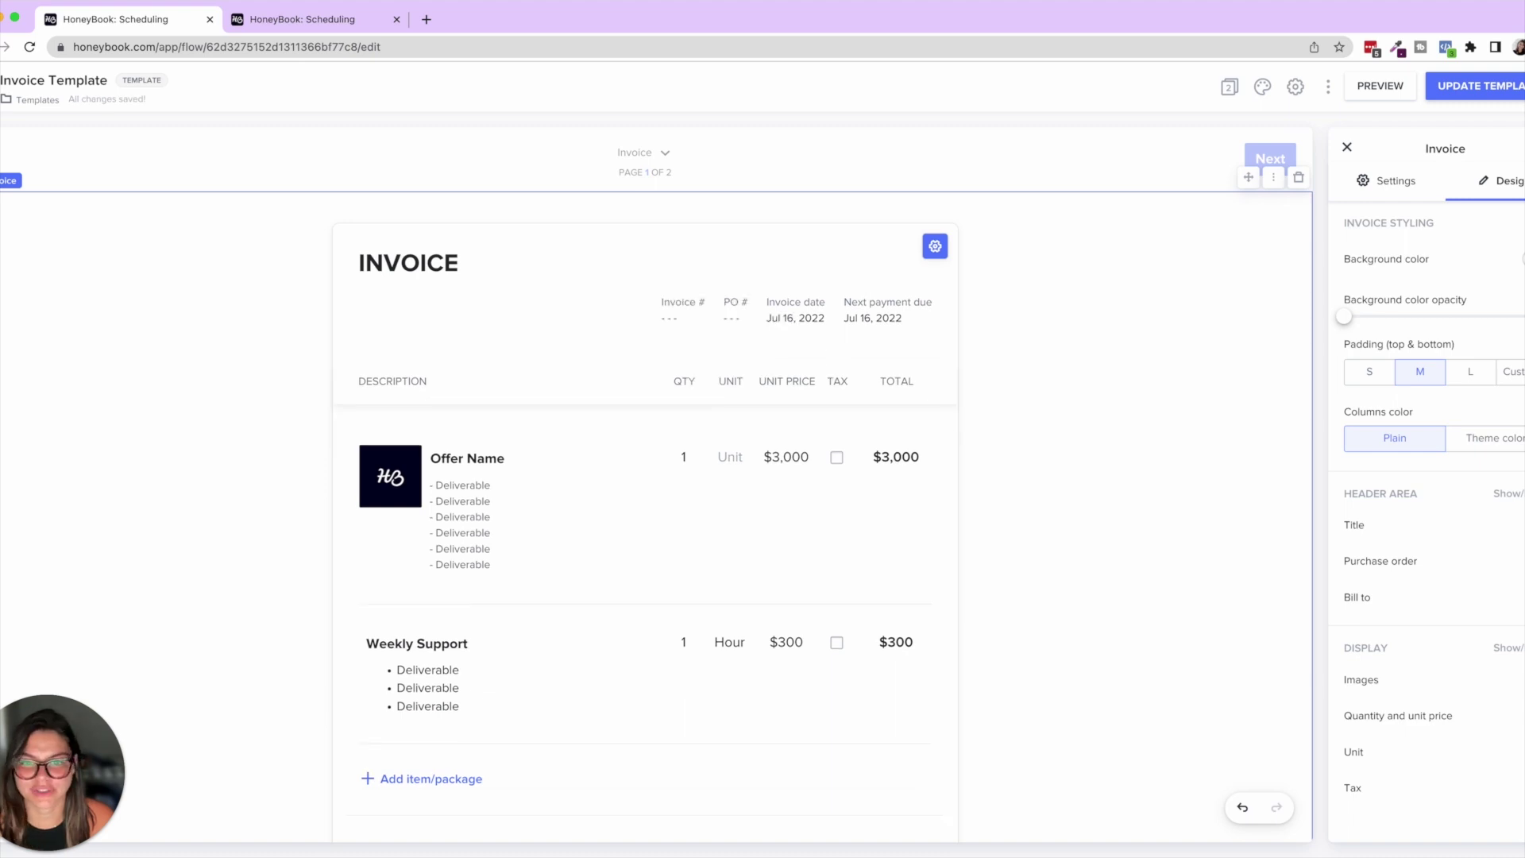
scroll(714, 358, down, 4)
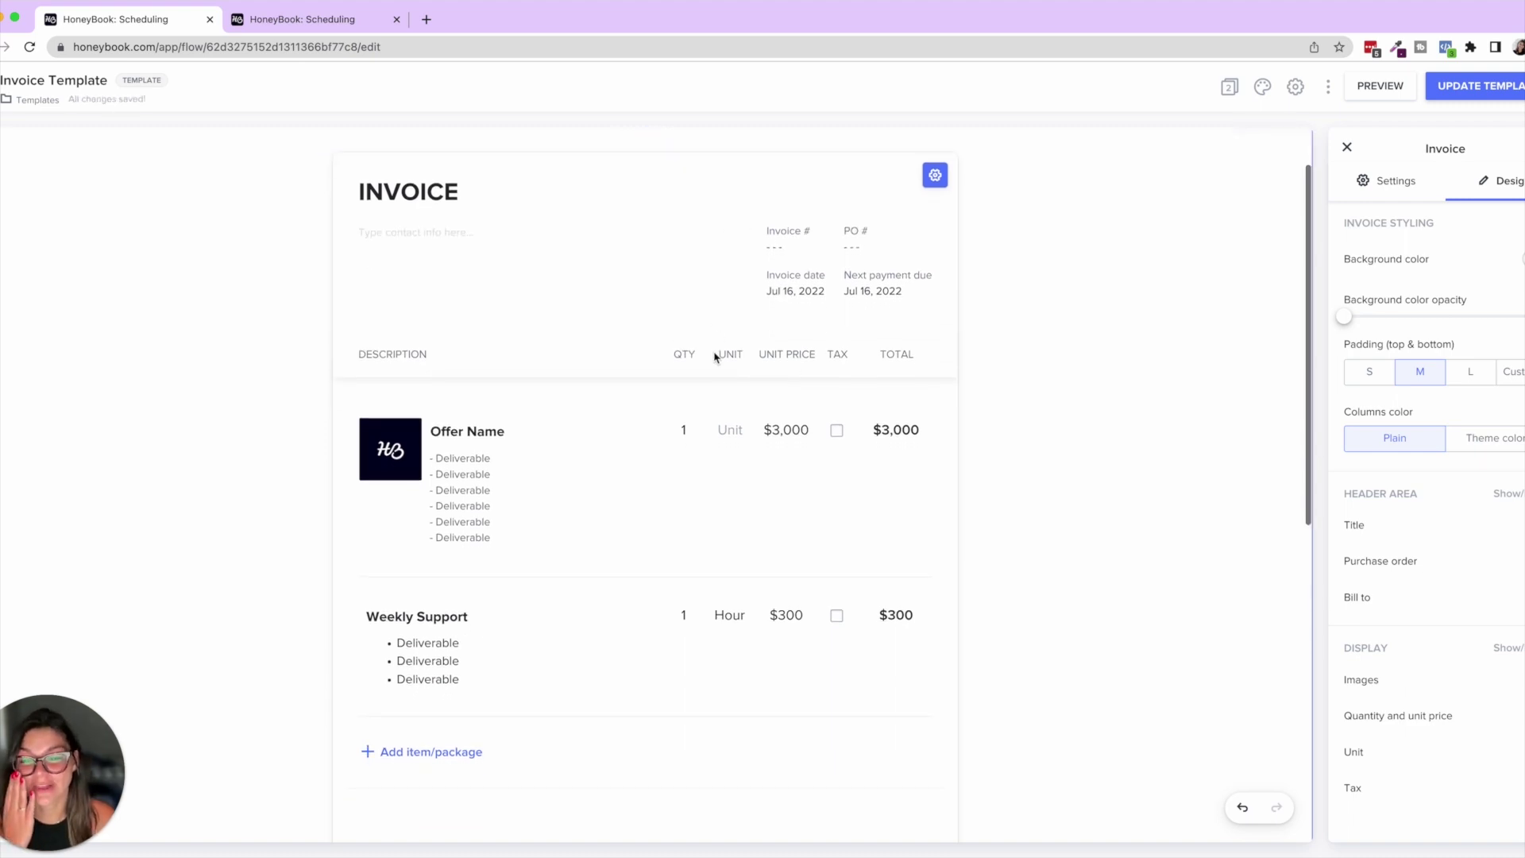
scroll(715, 357, down, 1)
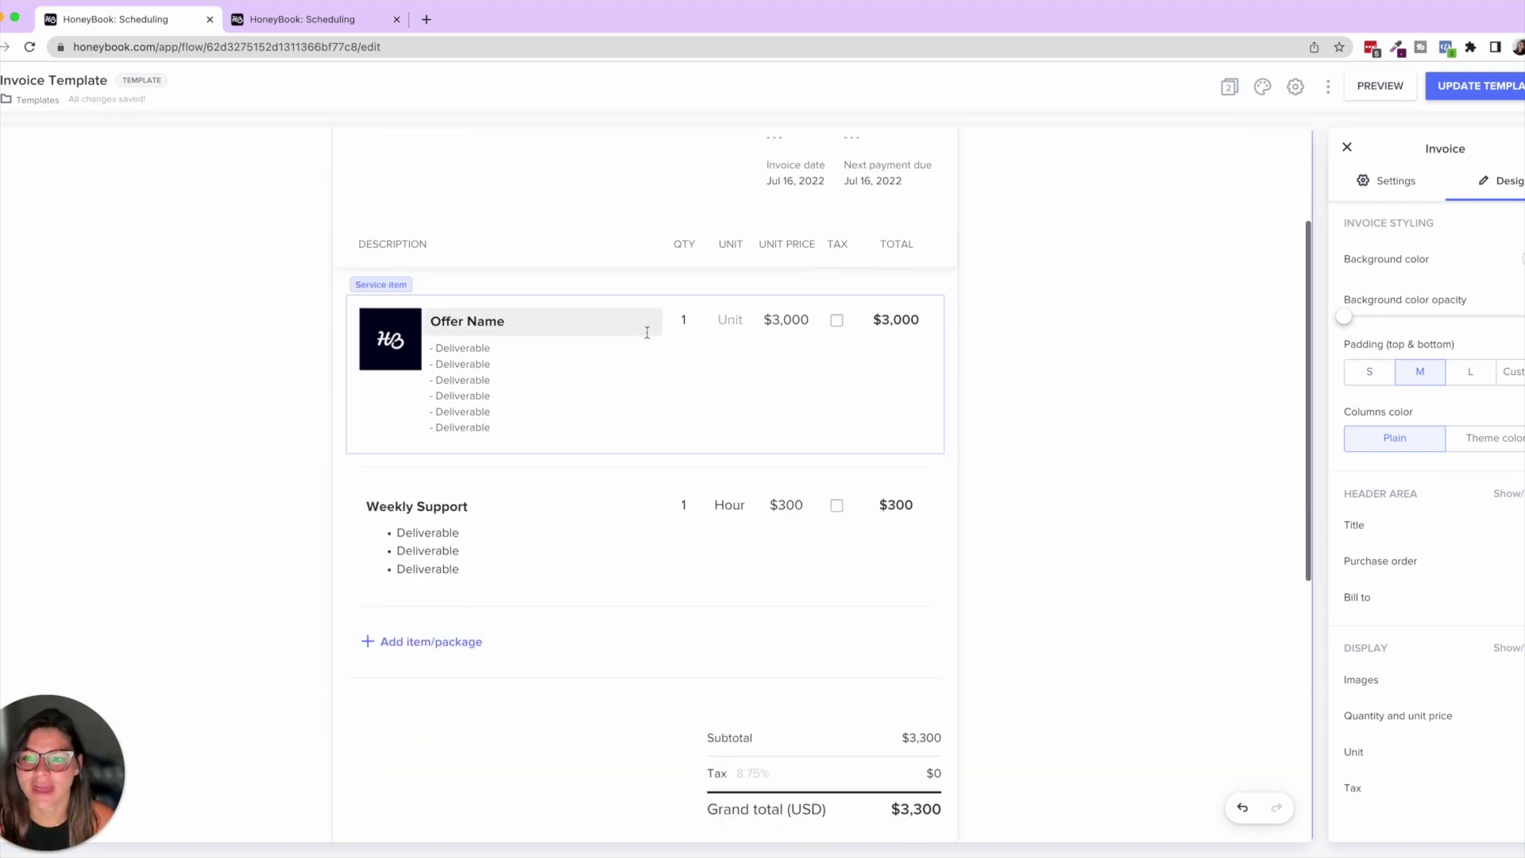
scroll(630, 568, down, 10)
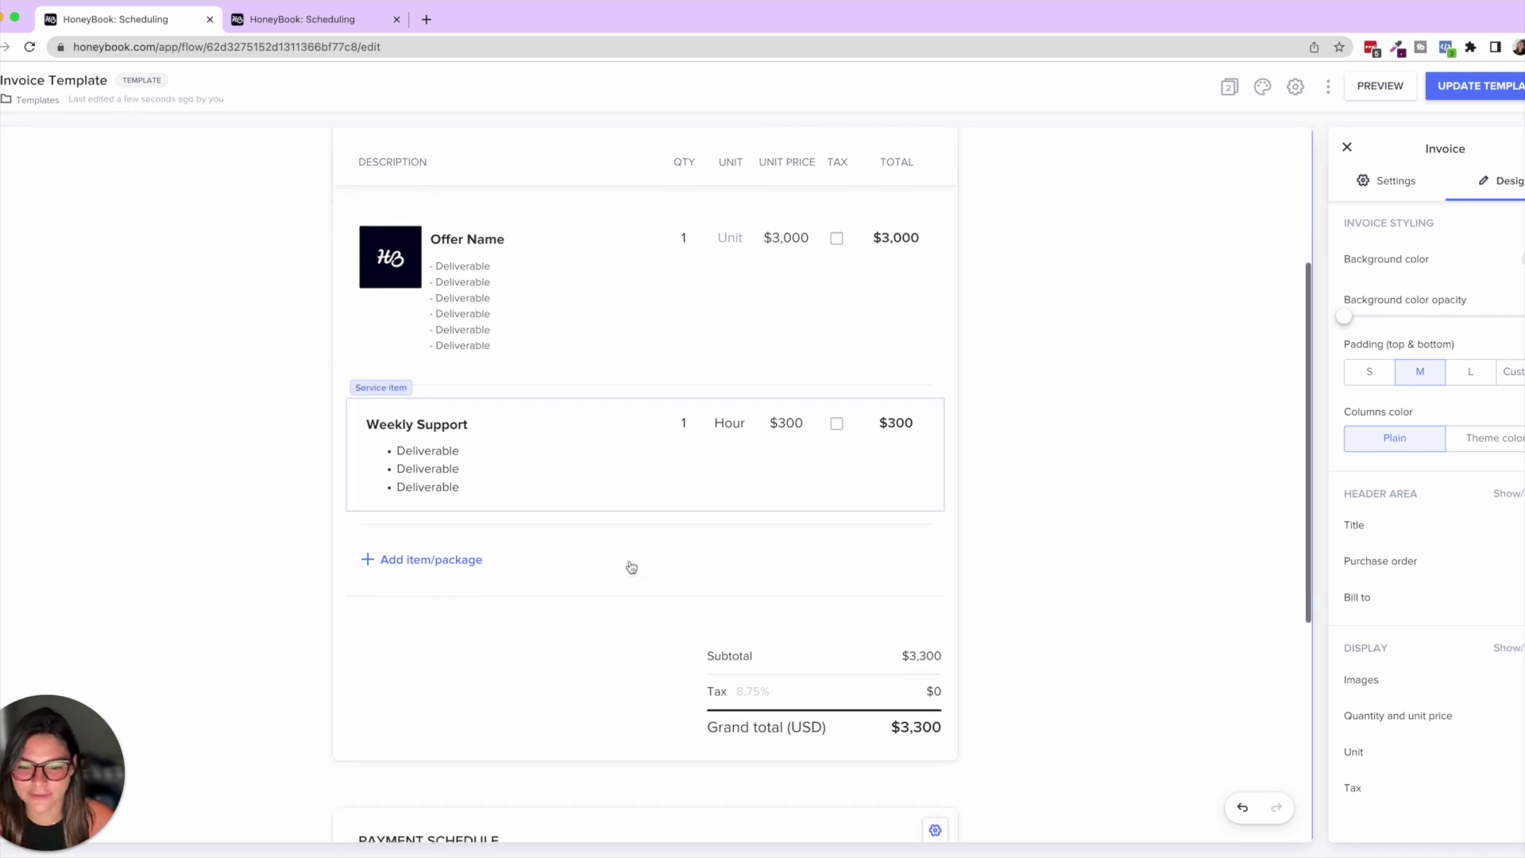
- Open the invoice's Payment page from the pages list
click(1350, 156)
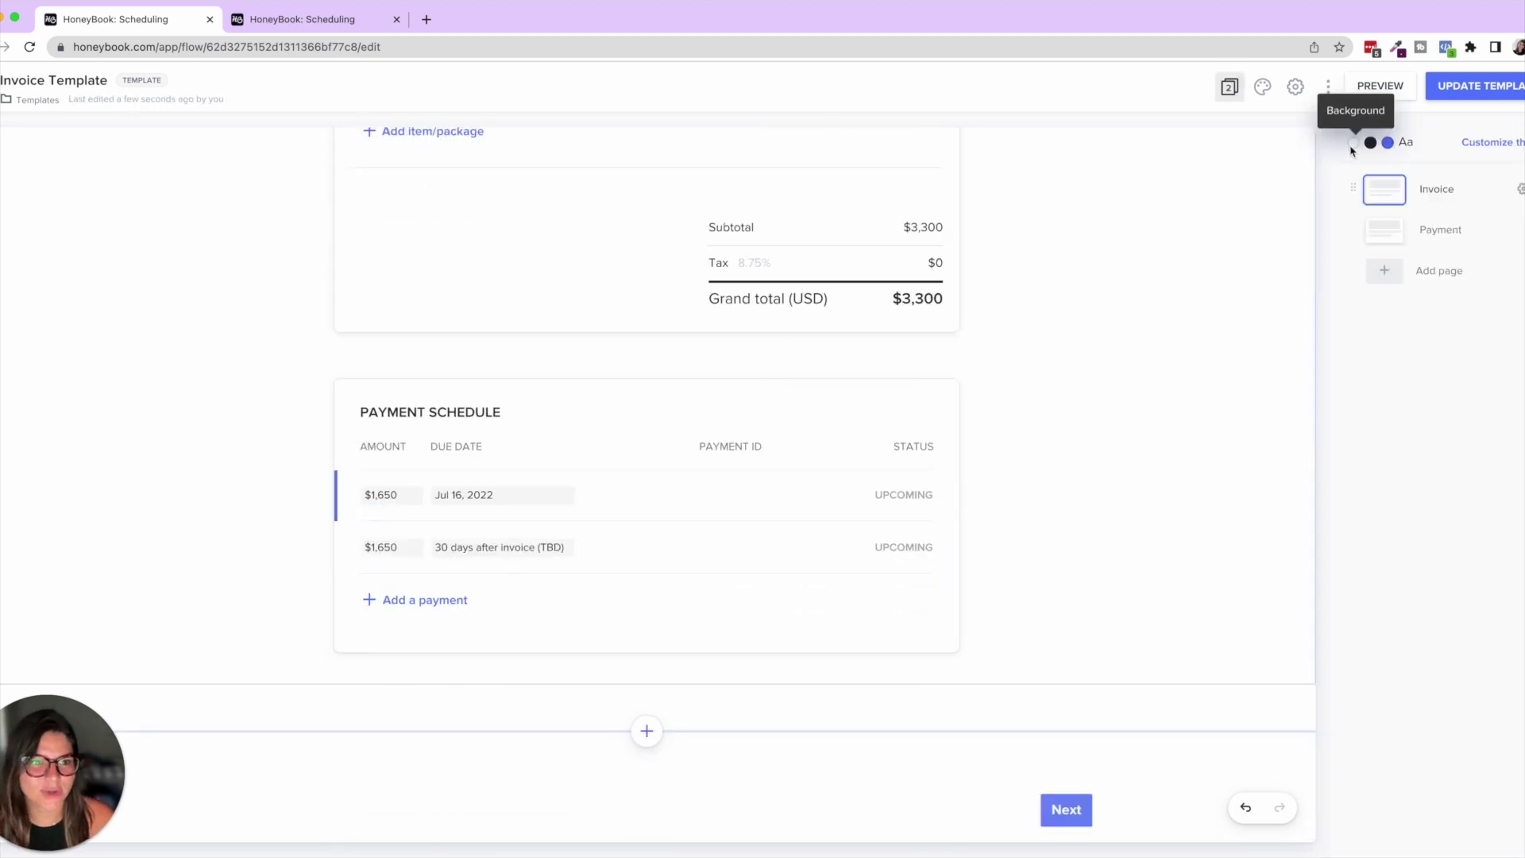
click(1440, 228)
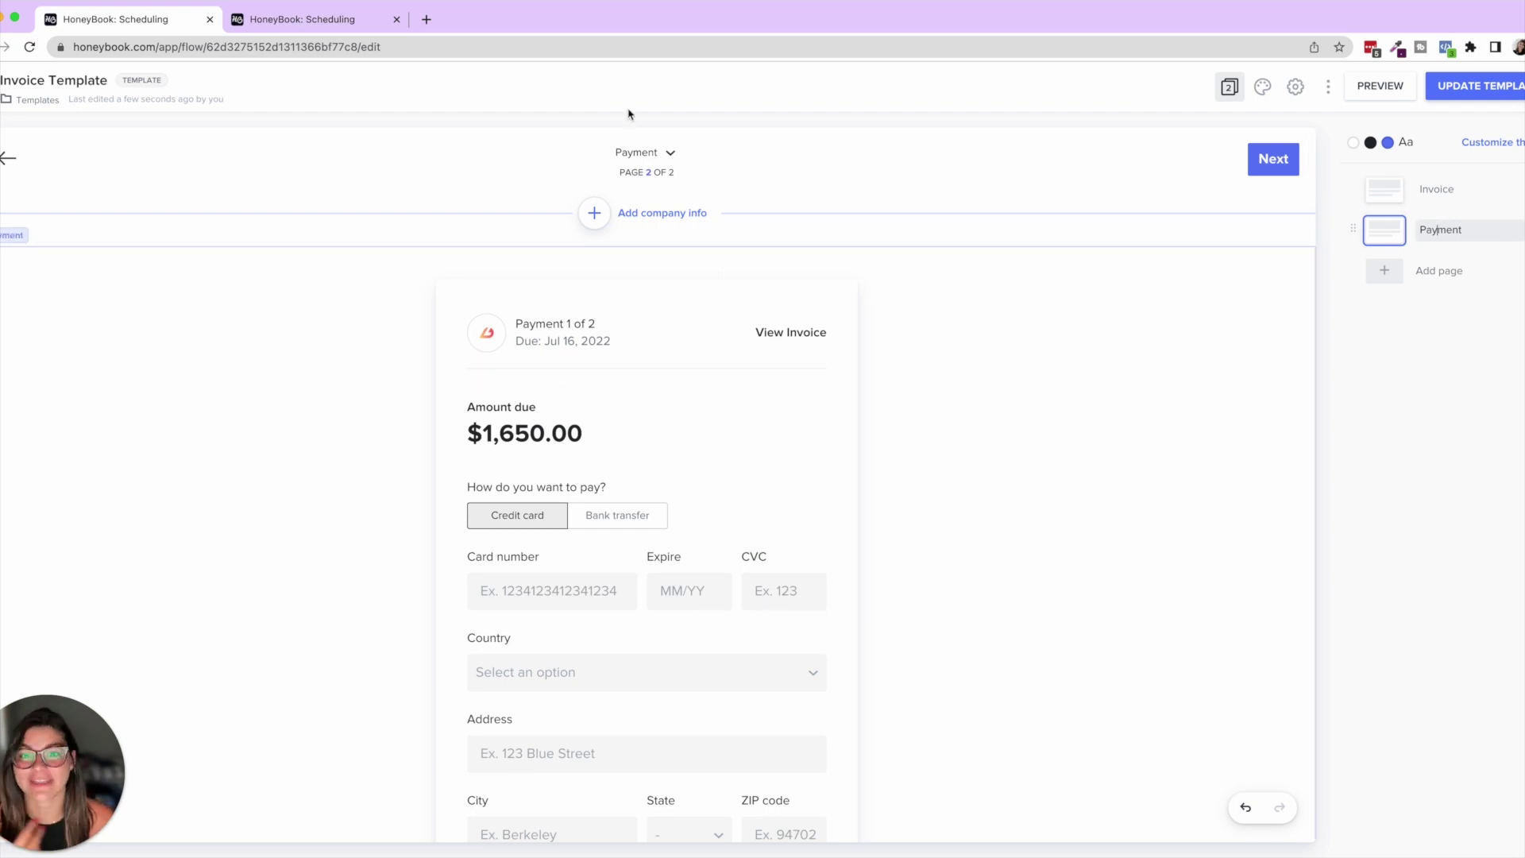
click(644, 155)
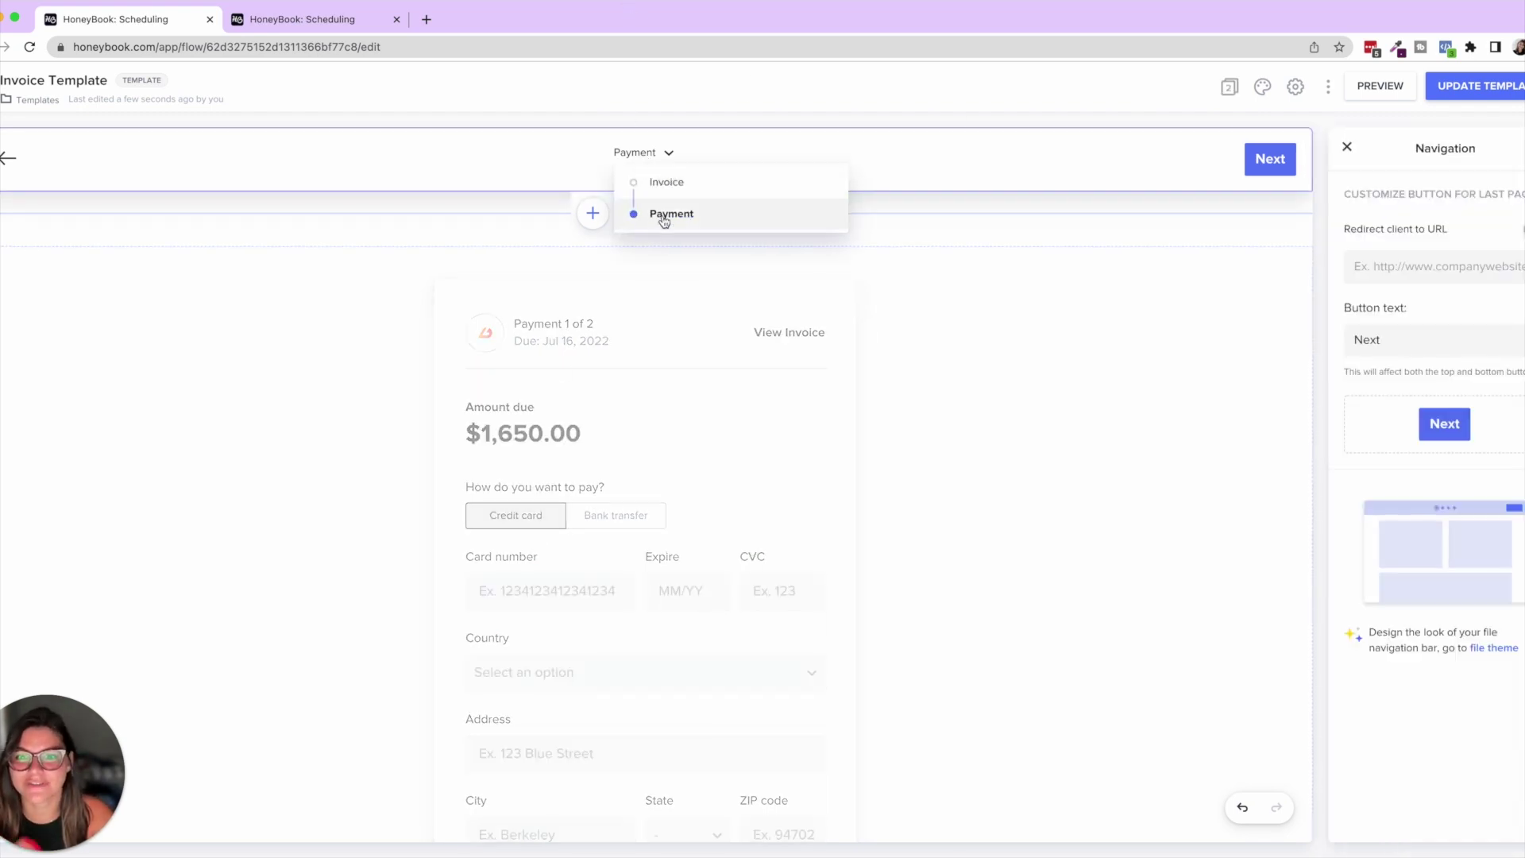
click(975, 363)
- Switch to the legacy Sample Invoice tab and scroll through its $3,000 Offer Name item
click(291, 21)
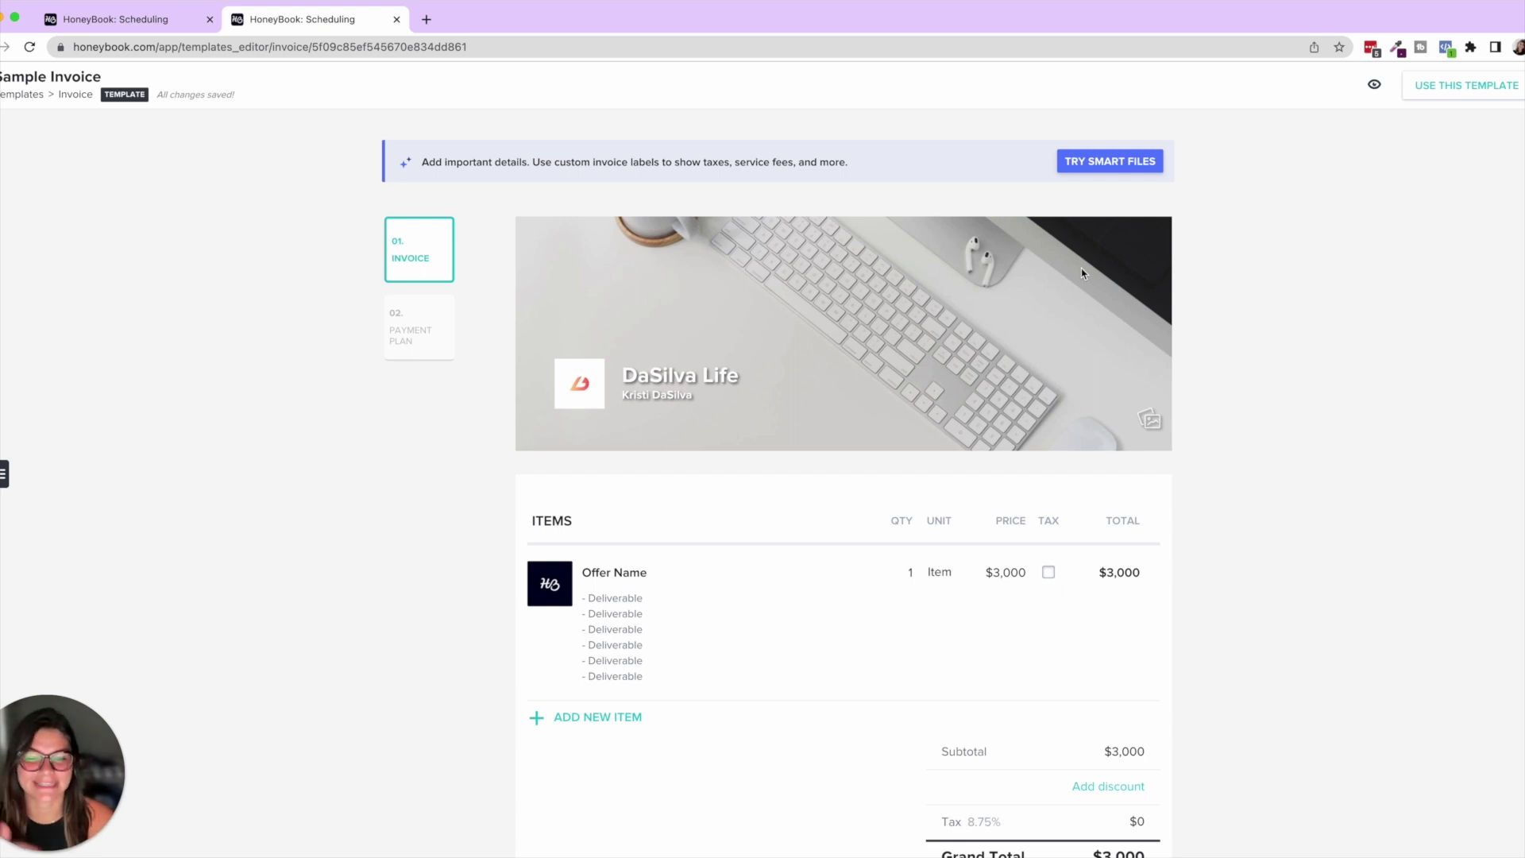
scroll(1069, 278, down, 10)
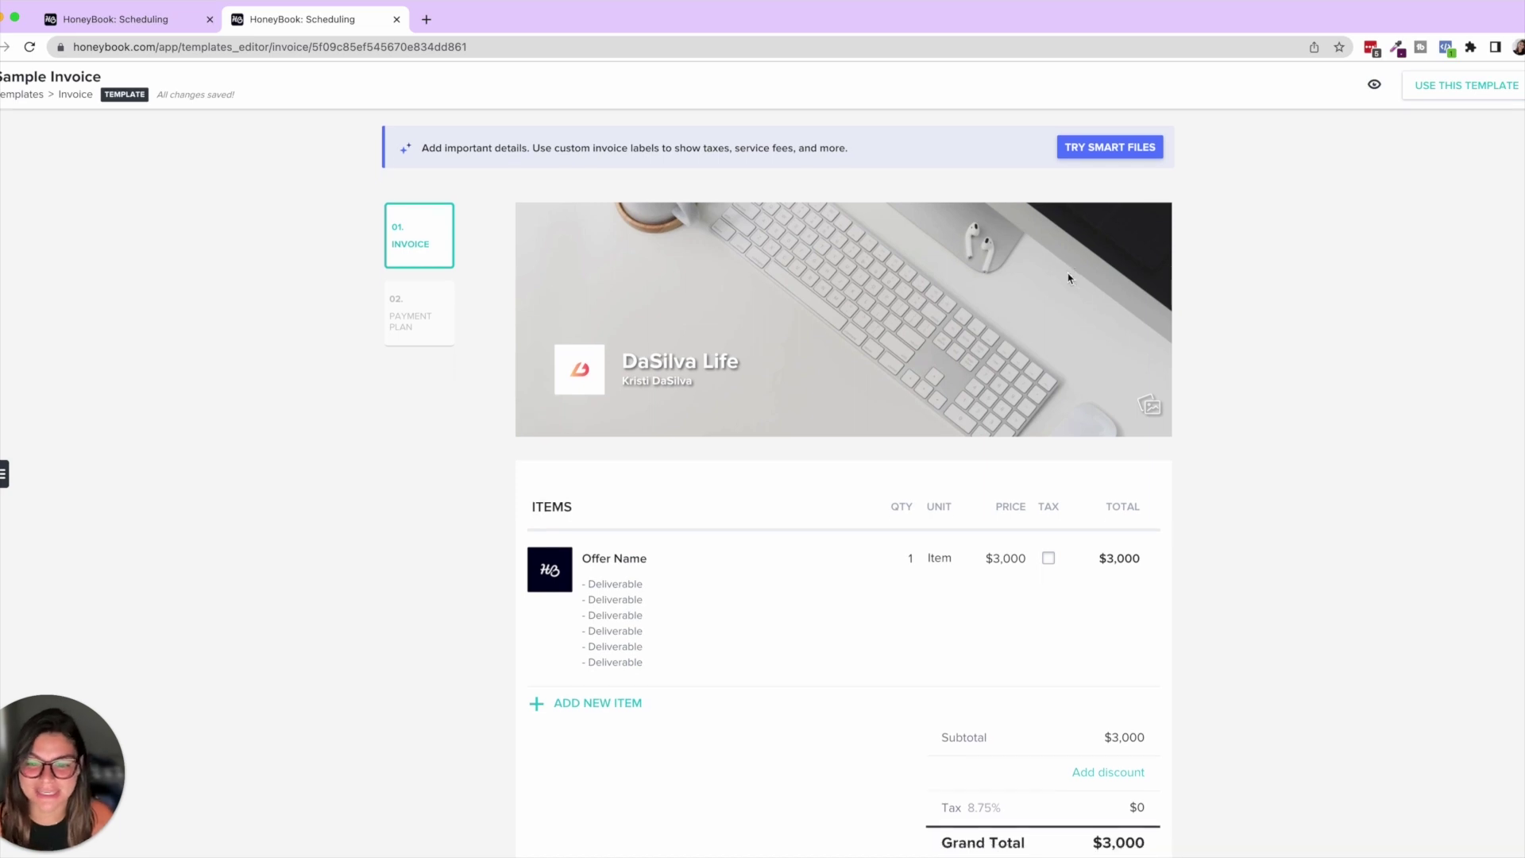
scroll(1068, 278, up, 10)
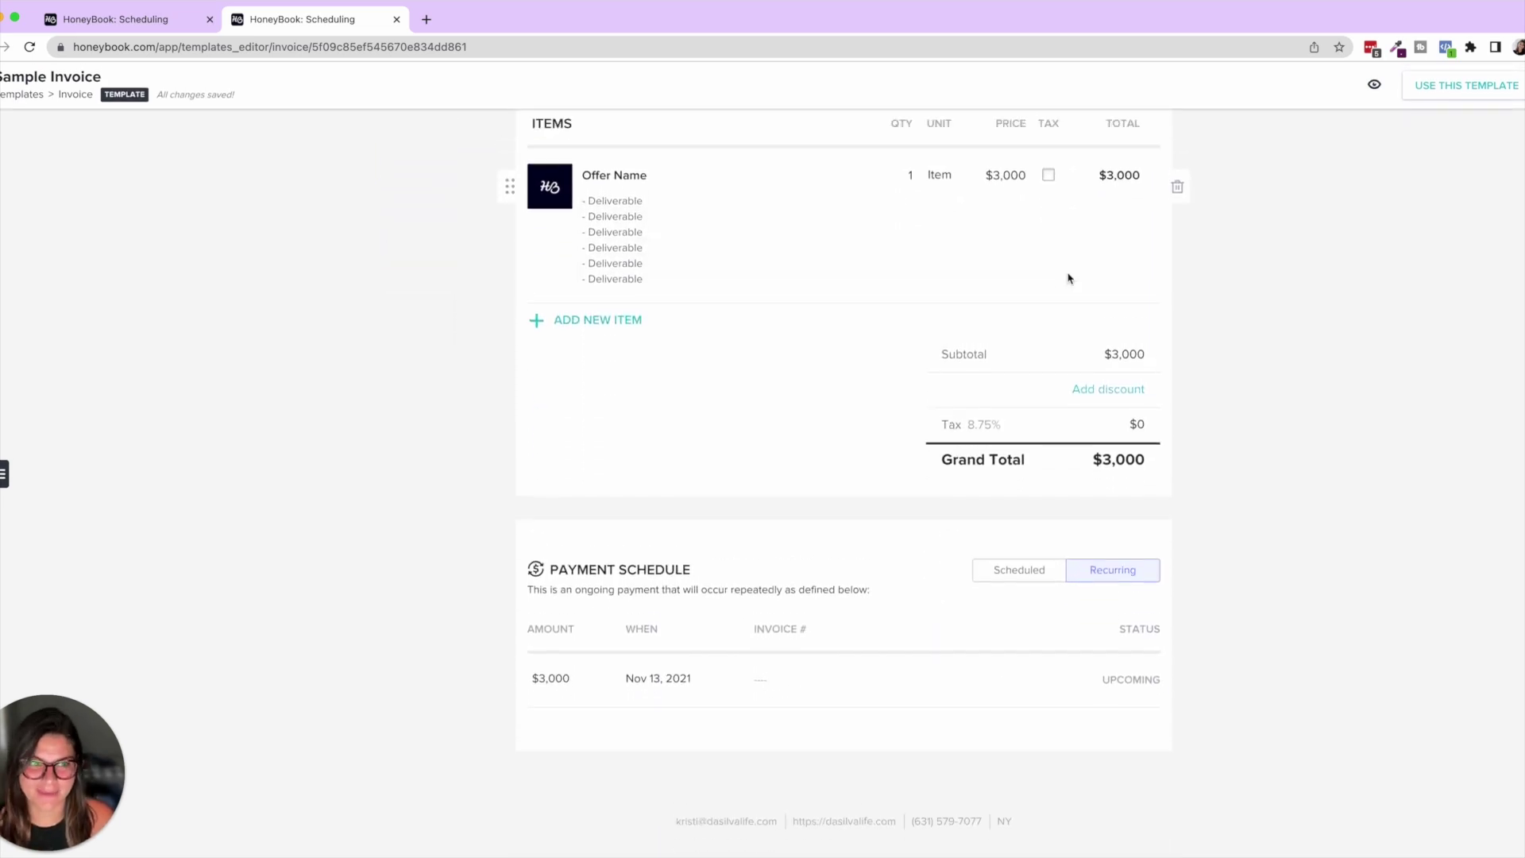
- Preview the legacy Sample Invoice as a client and open its 02 Pay step showing $3,000 monthly
click(1376, 86)
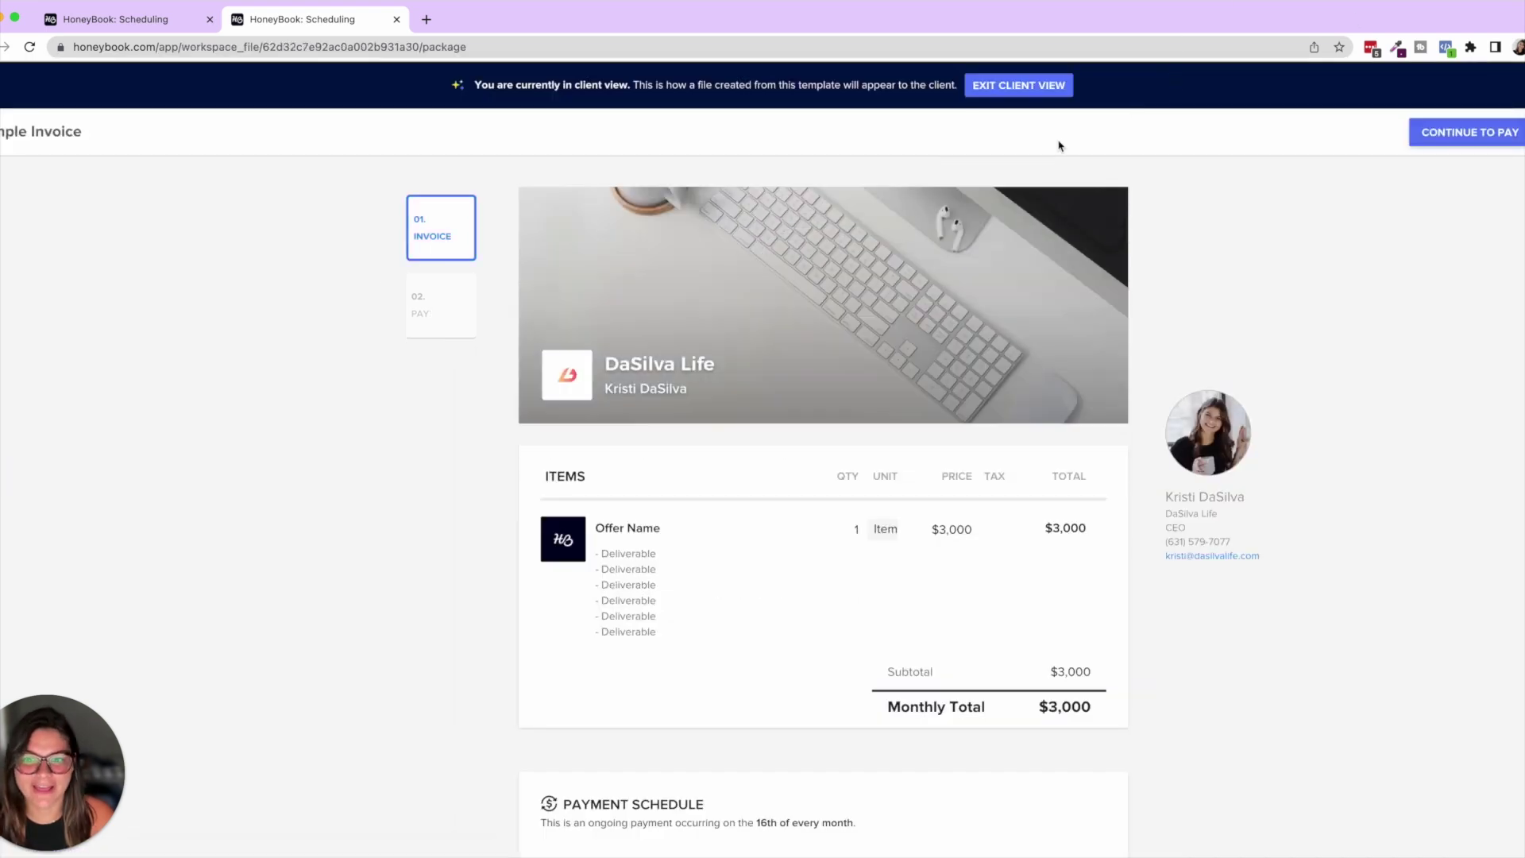
scroll(466, 316, down, 3)
scroll(467, 316, up, 3)
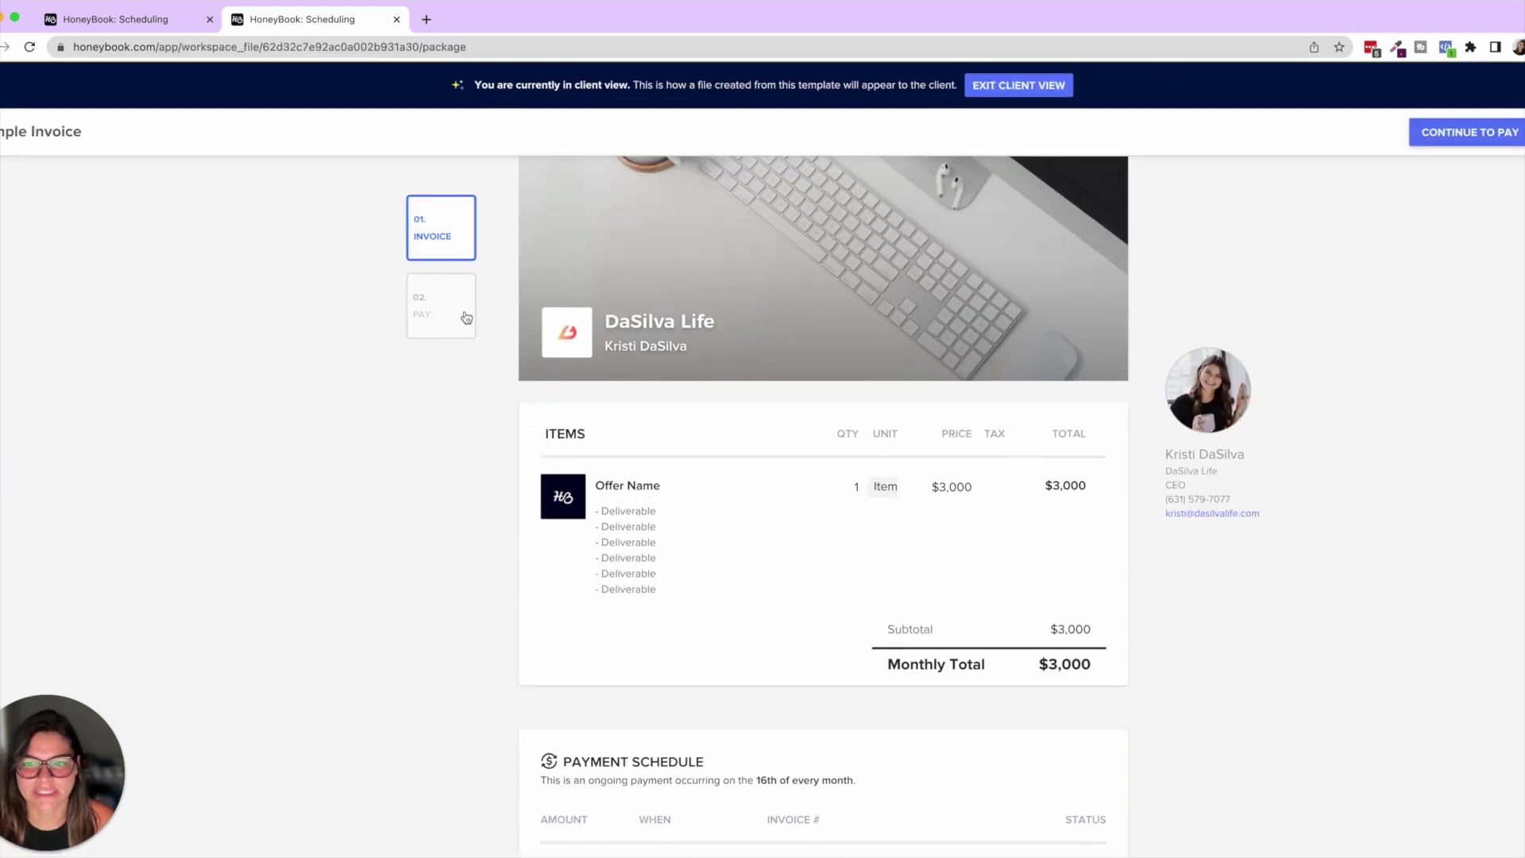
click(467, 317)
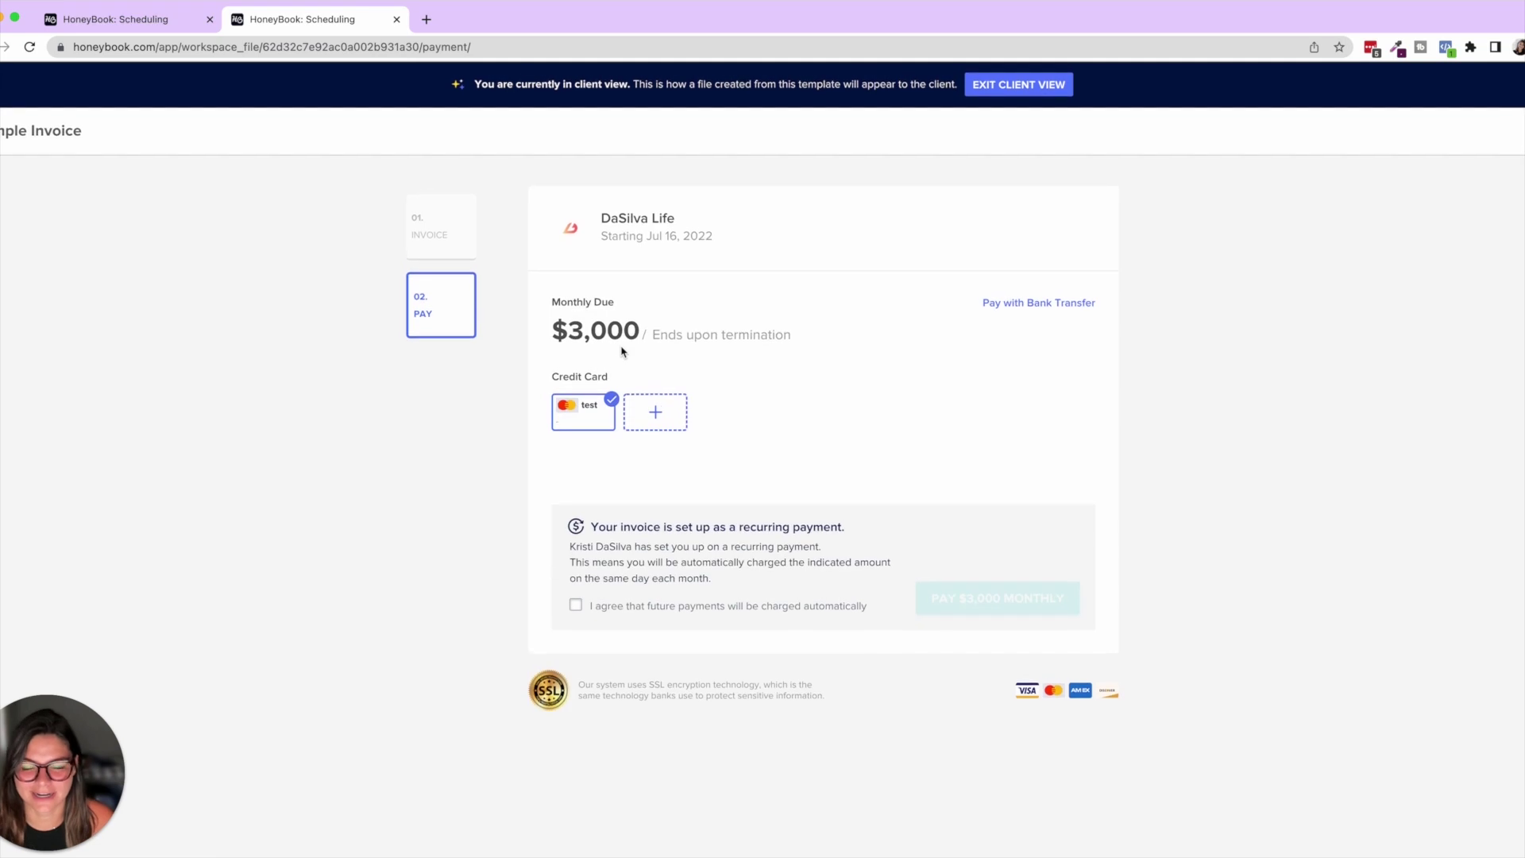
- Return to the Smart File invoice template and open its Invoice page from the pages list
click(136, 19)
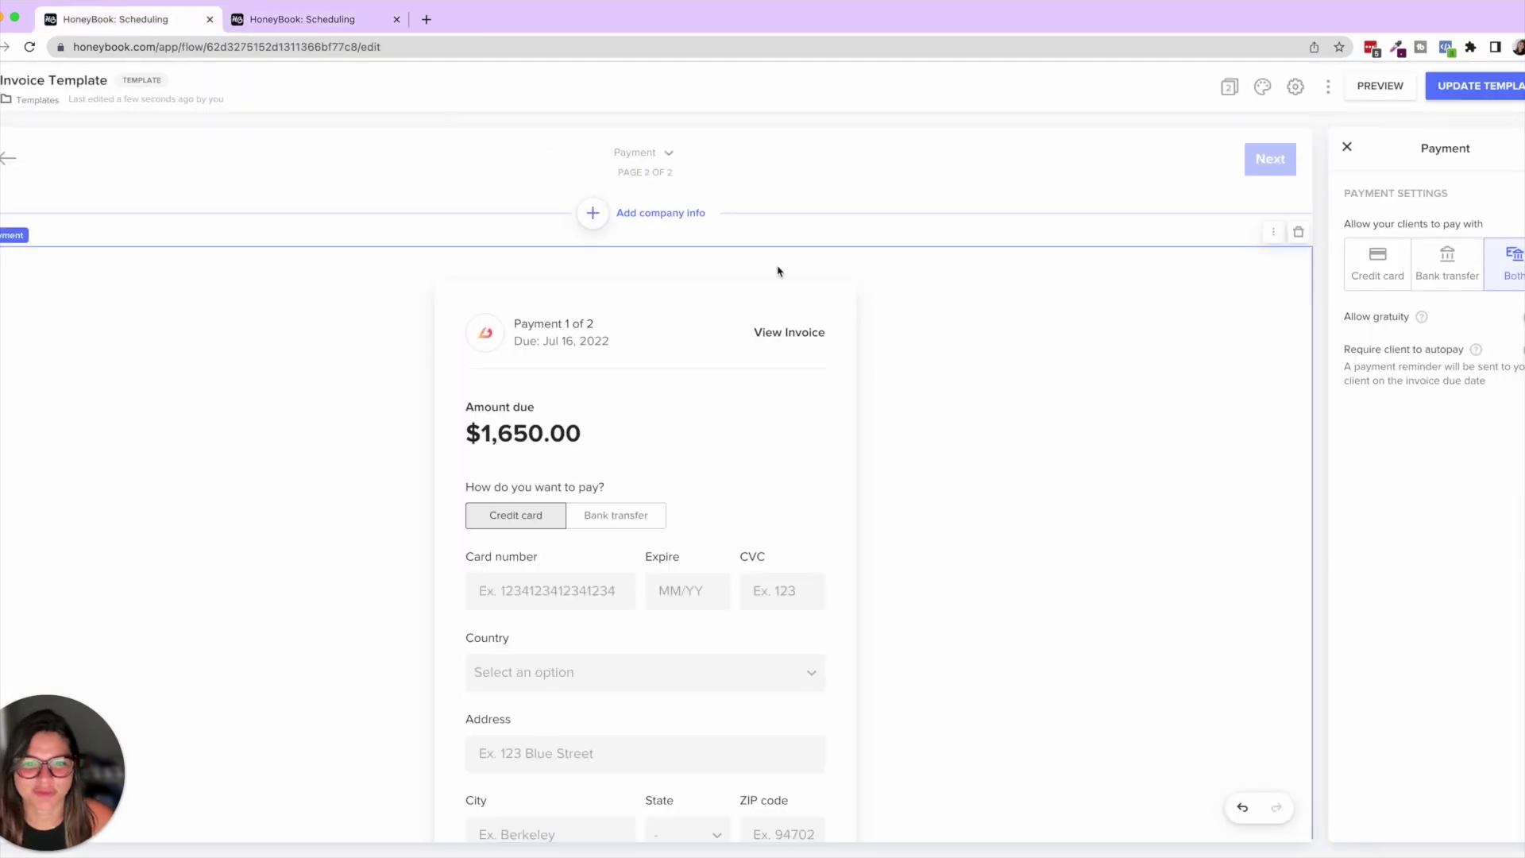
click(1348, 150)
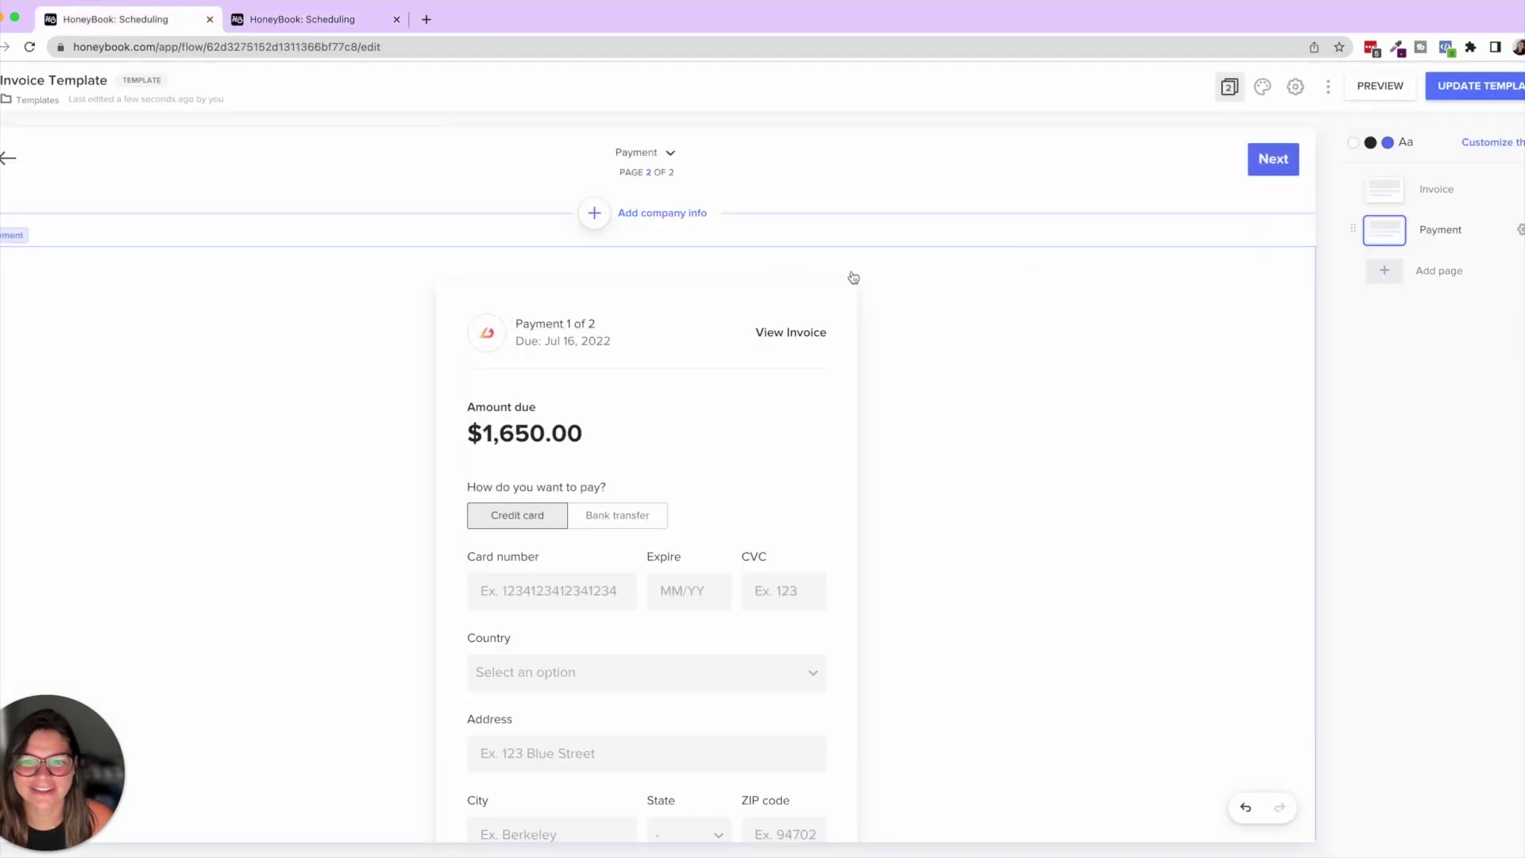
click(1434, 189)
scroll(606, 632, down, 2)
scroll(604, 630, down, 6)
scroll(604, 631, up, 9)
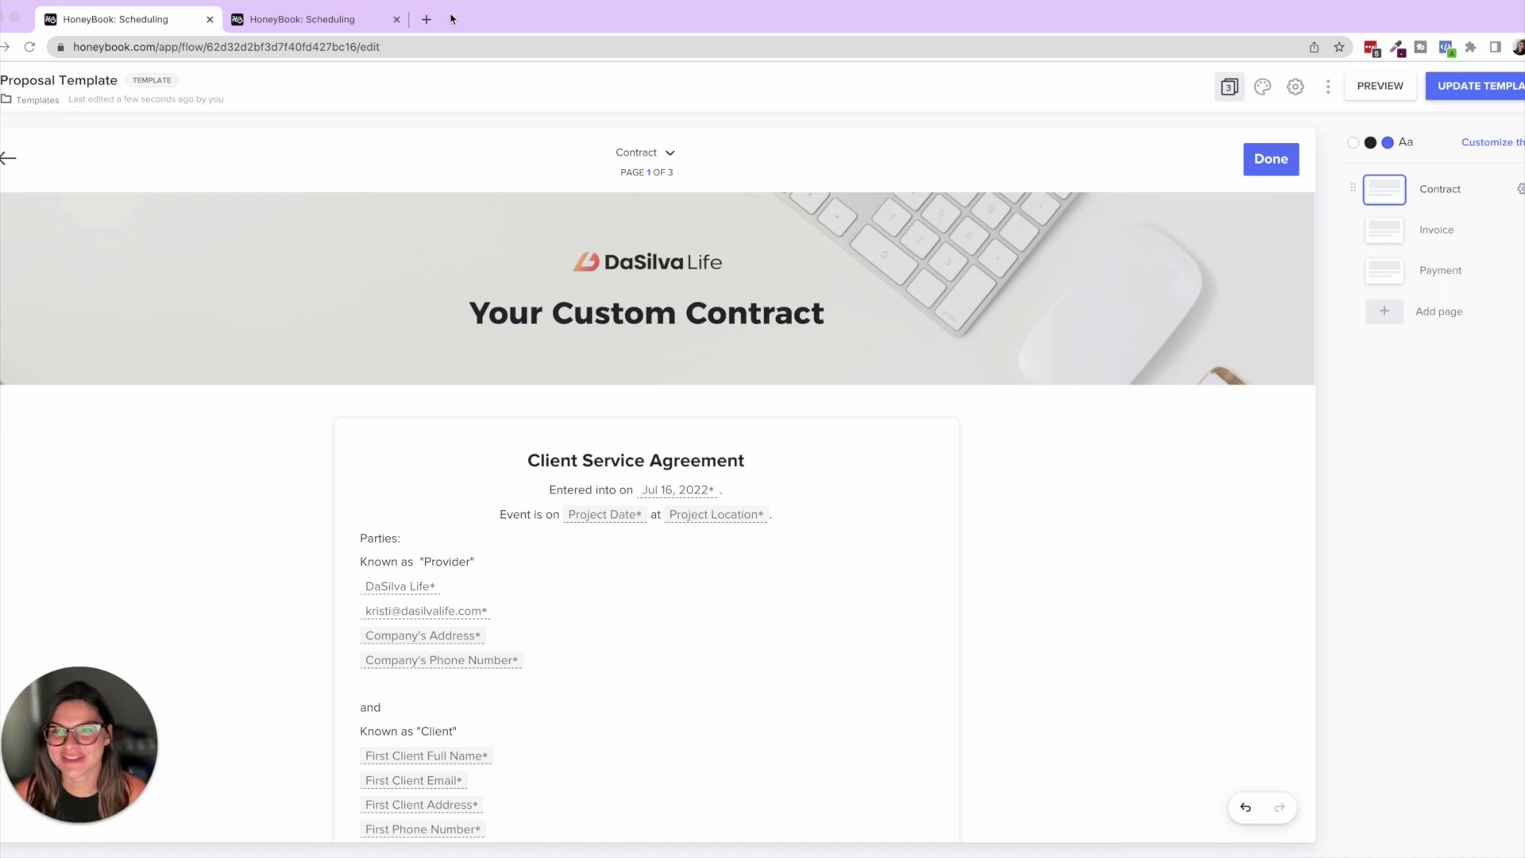
click(302, 30)
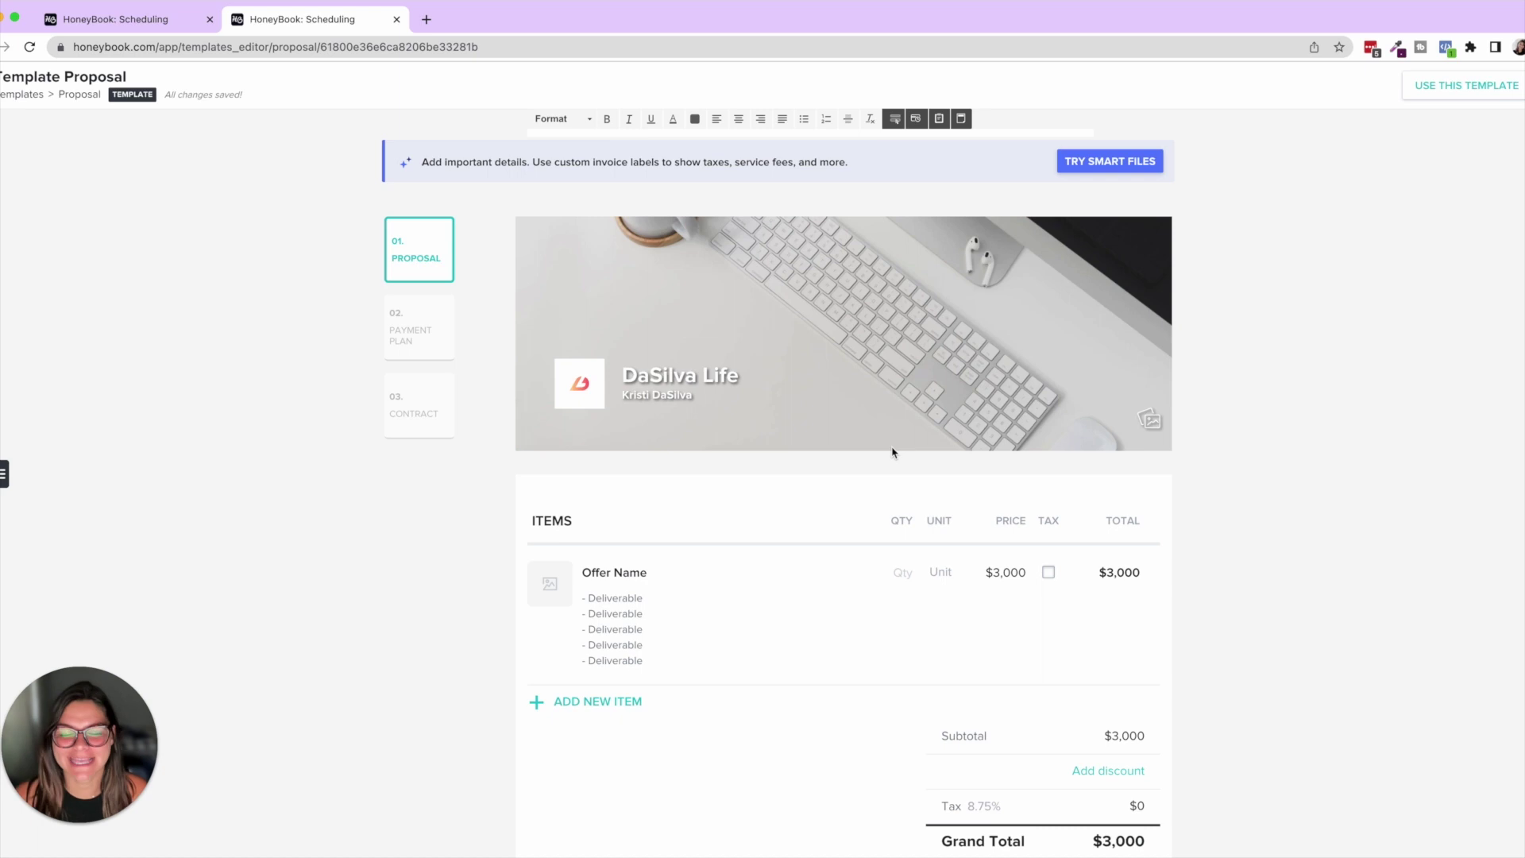
scroll(892, 453, down, 4)
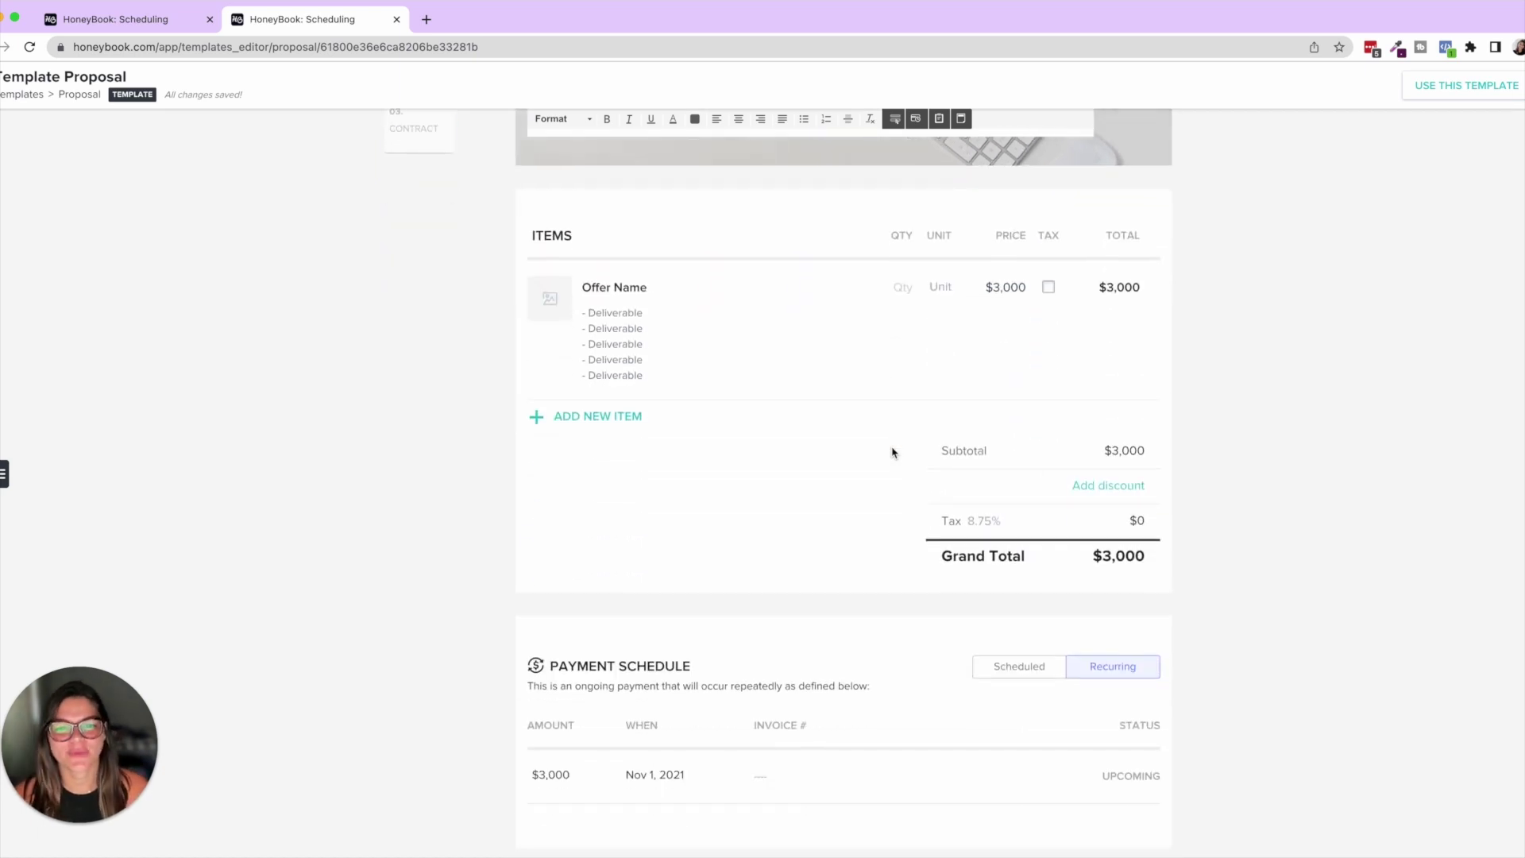
scroll(892, 453, down, 5)
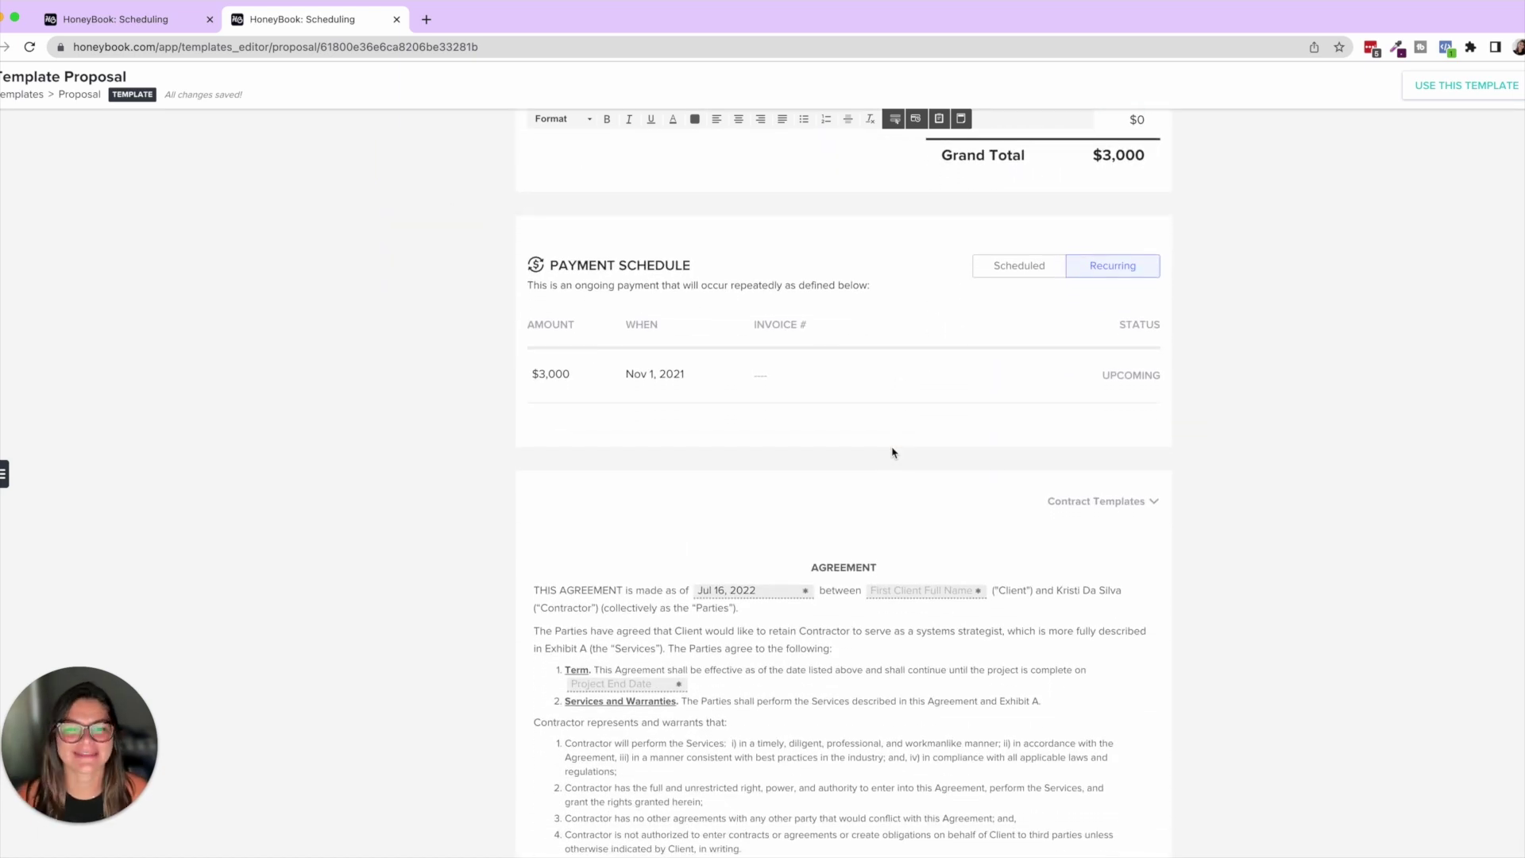
scroll(892, 453, down, 4)
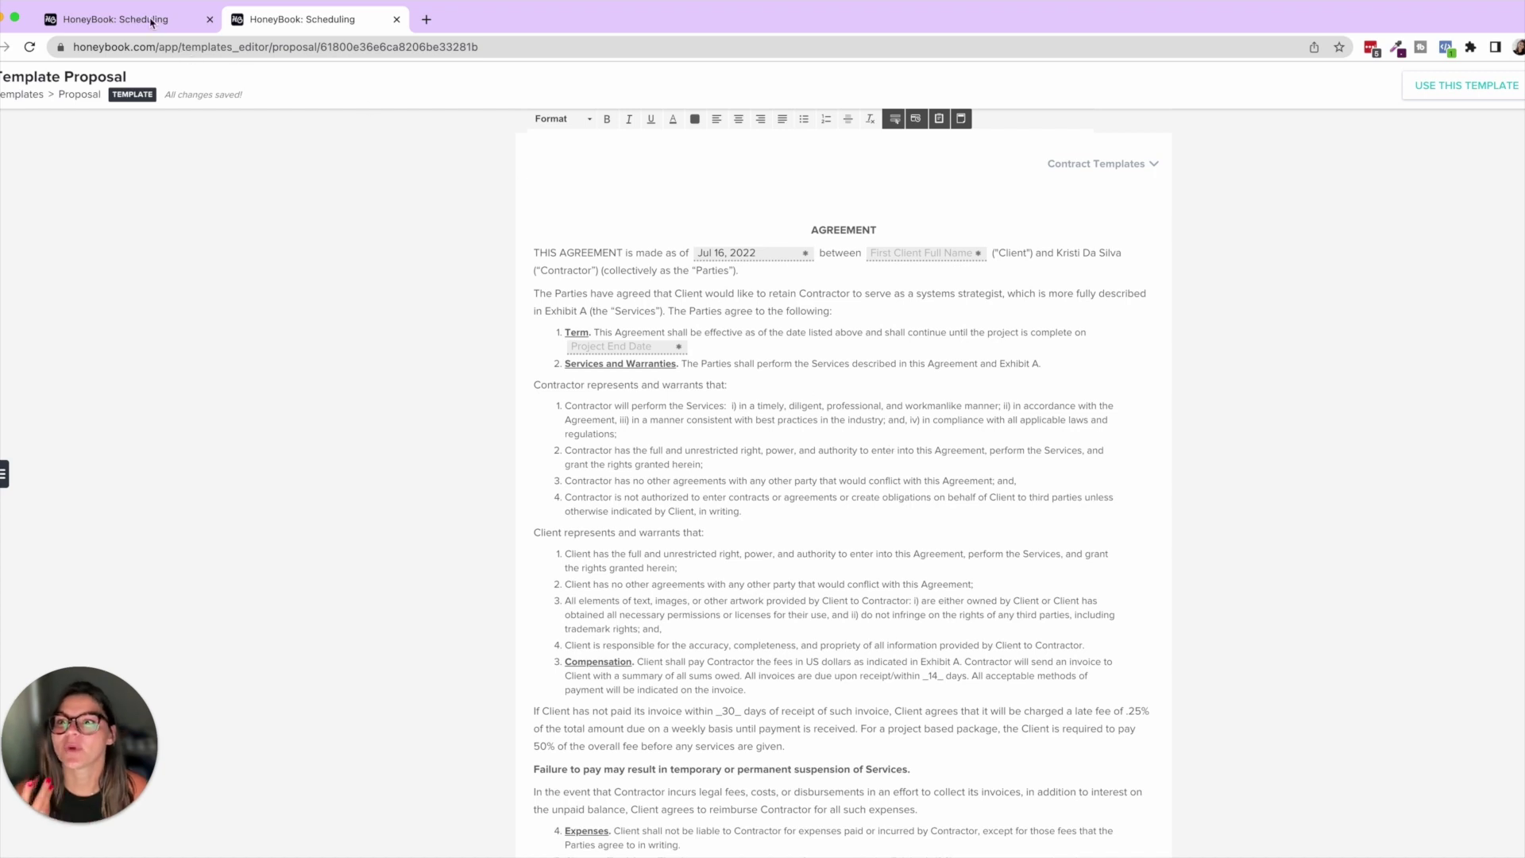
click(150, 21)
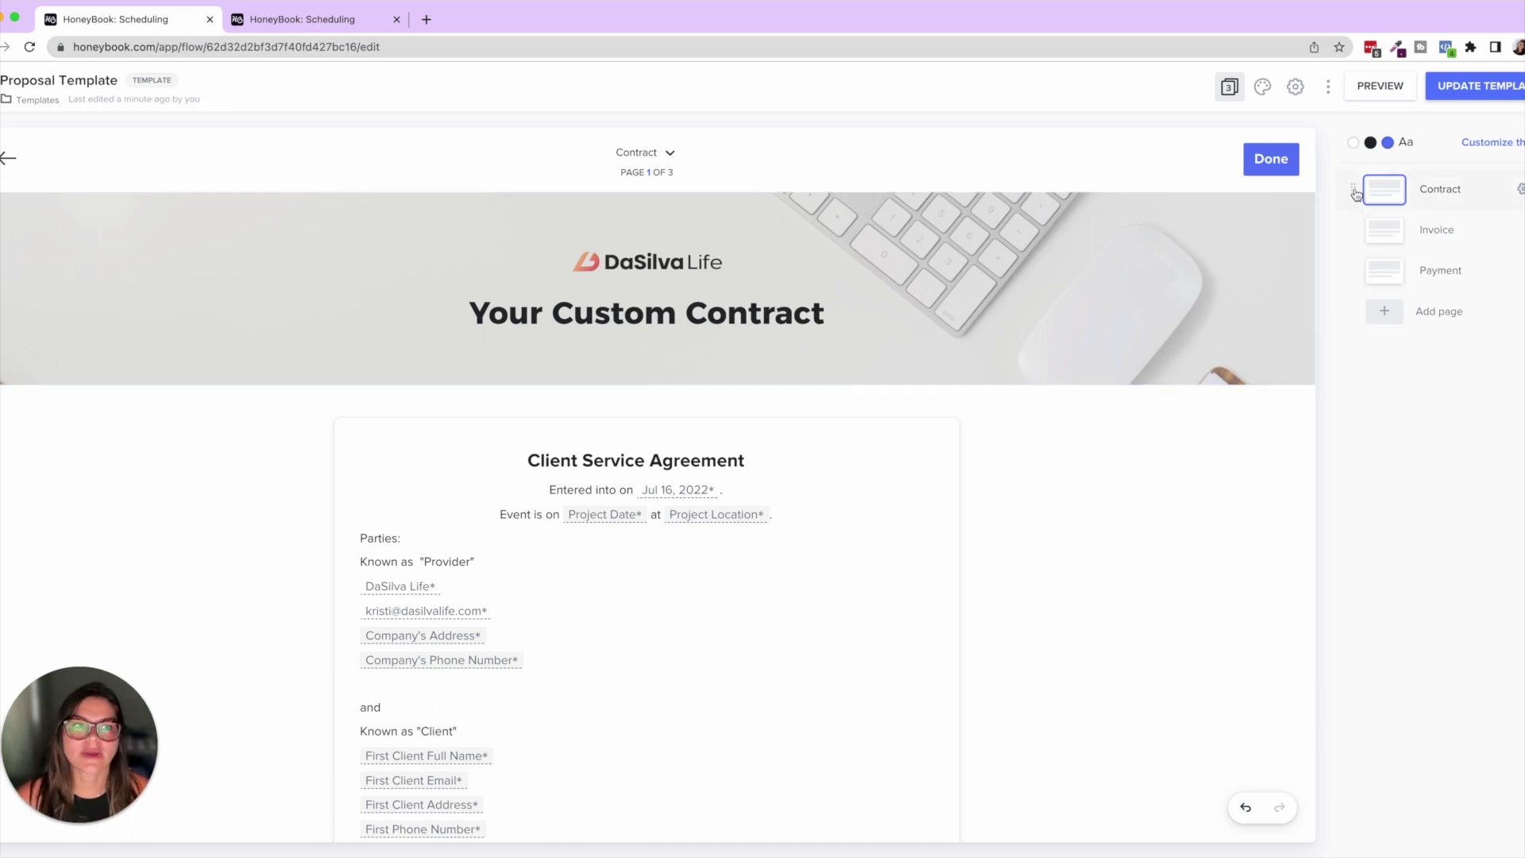
- Drag the Contract page in the pages list, then click through the Invoice, Payment and Contract pages
mouse_move(1356, 197)
mouse_down()
mouse_move(1357, 308)
mouse_move(1358, 190)
mouse_up()
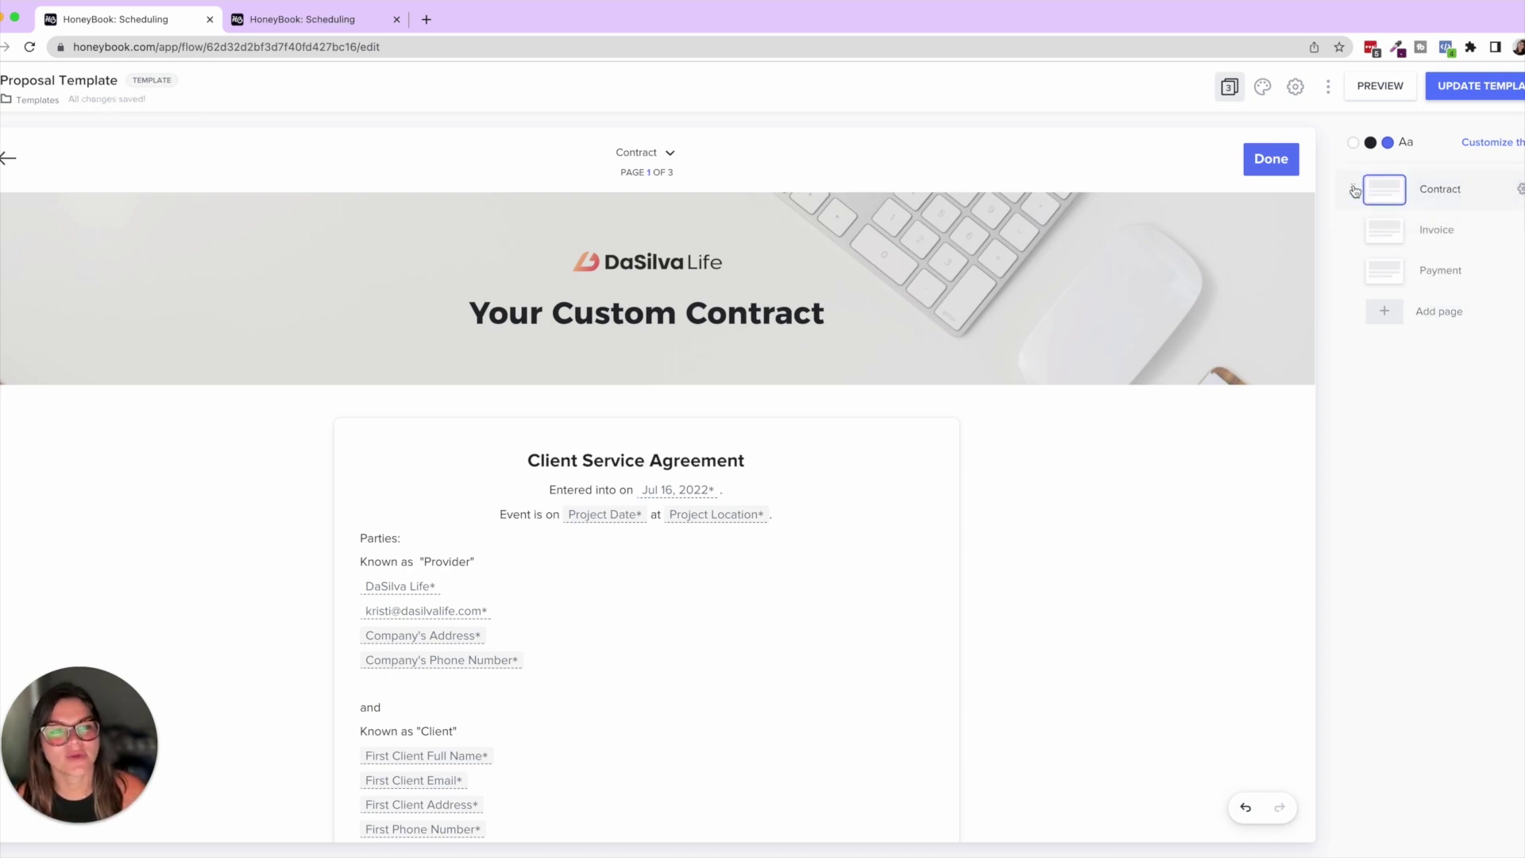
mouse_move(1354, 191)
mouse_down()
mouse_move(1360, 286)
mouse_move(1372, 187)
mouse_up()
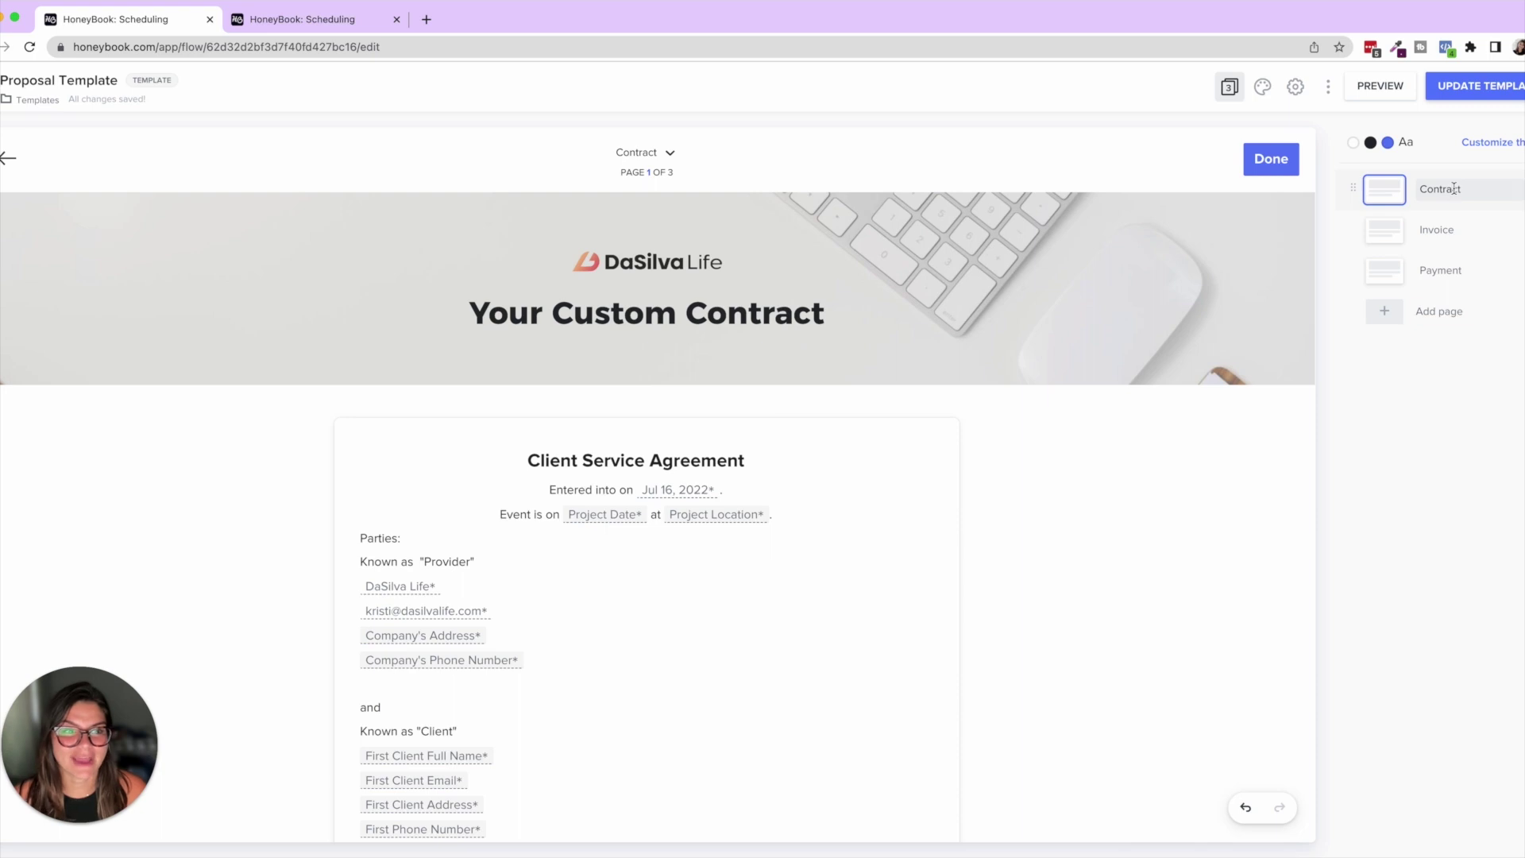
click(1444, 229)
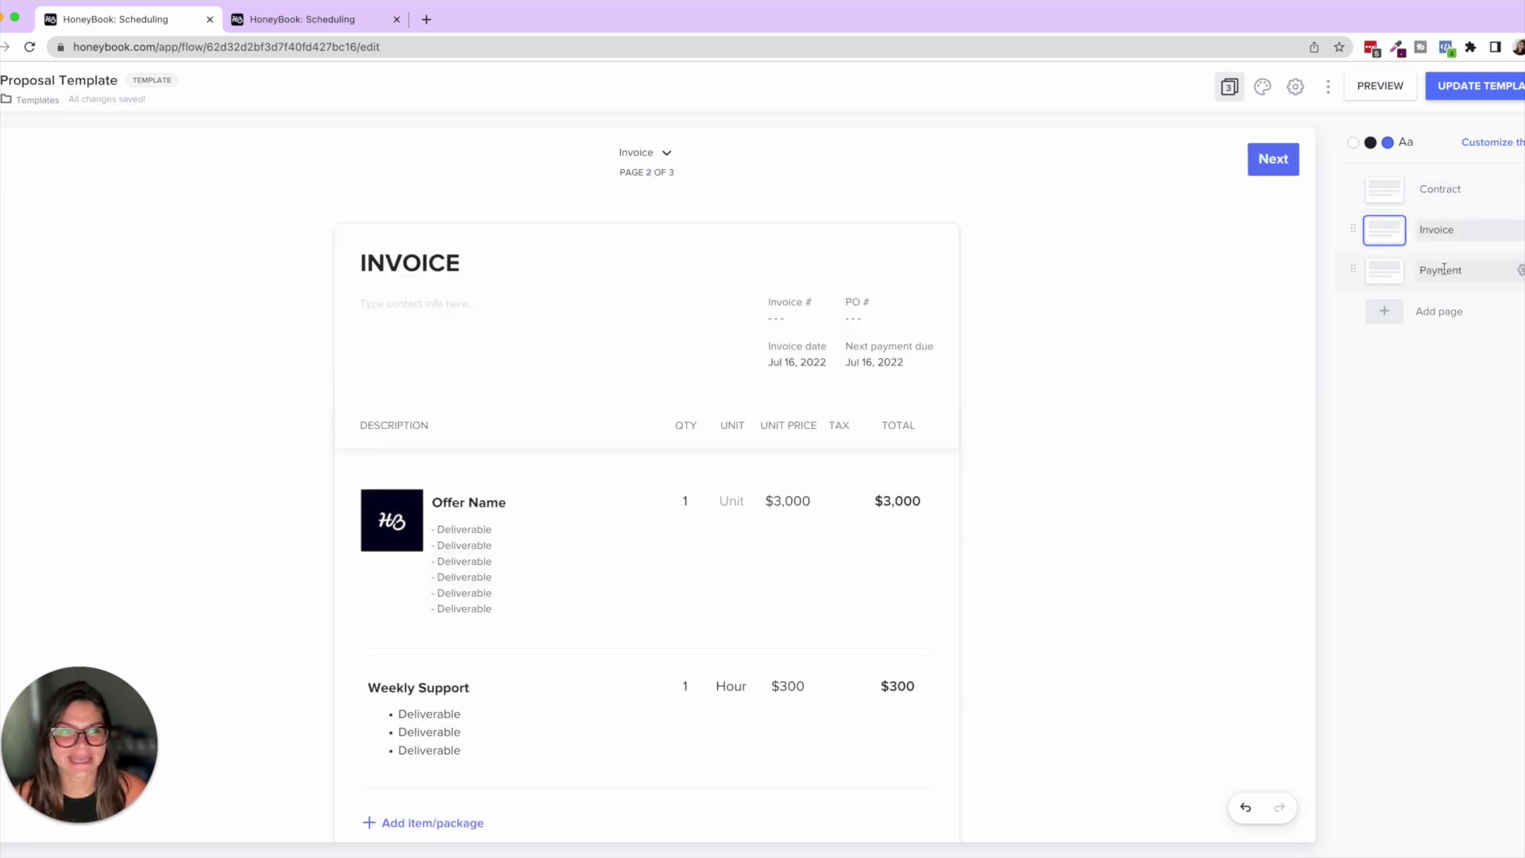
click(1444, 269)
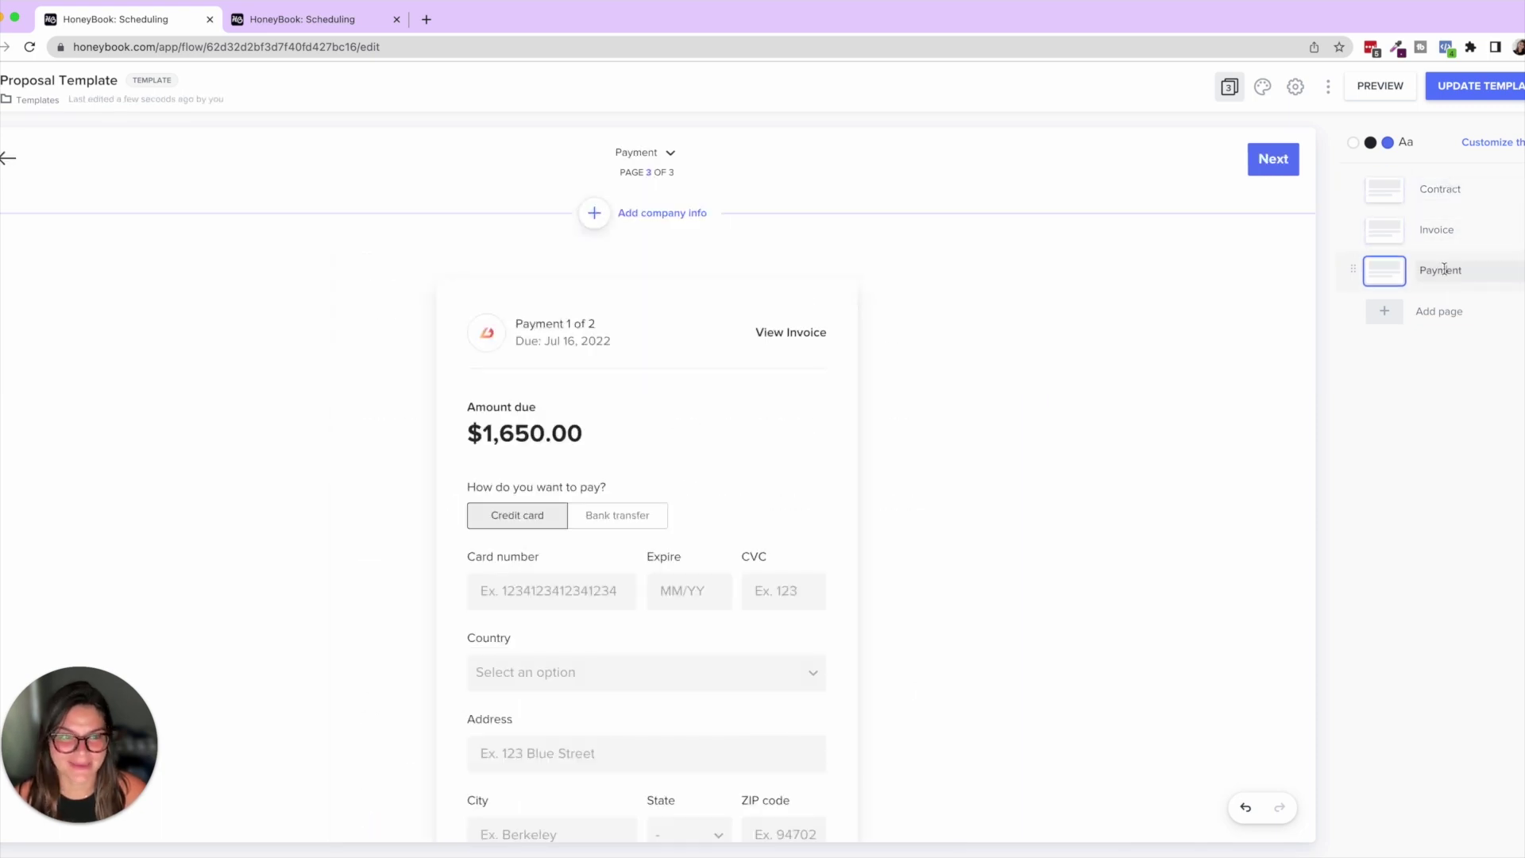
click(1439, 189)
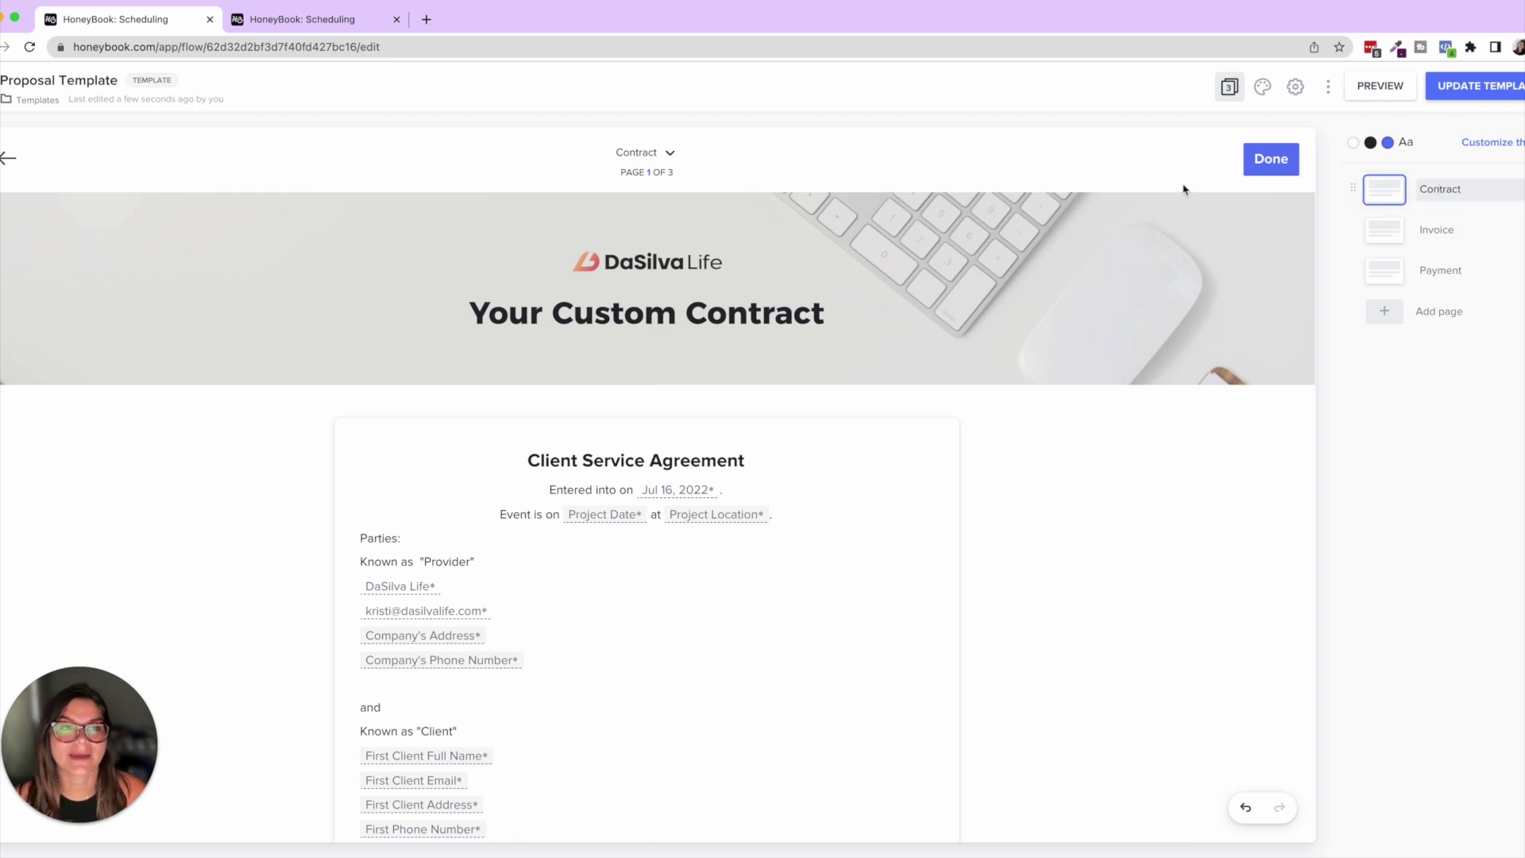
- Open the proposal's client preview and scroll through the contract
click(1359, 97)
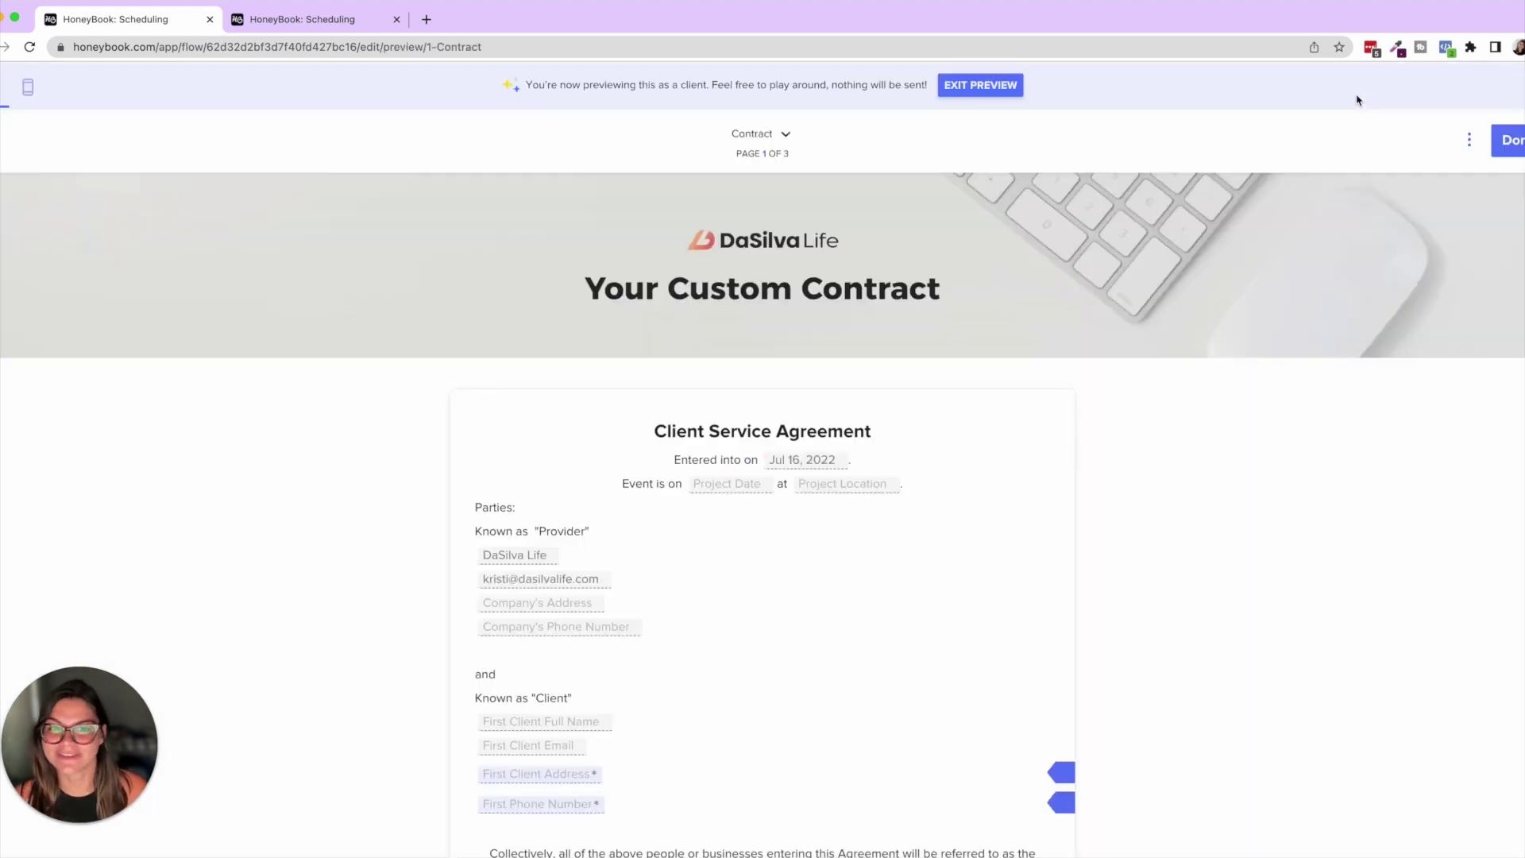
scroll(1002, 274, down, 20)
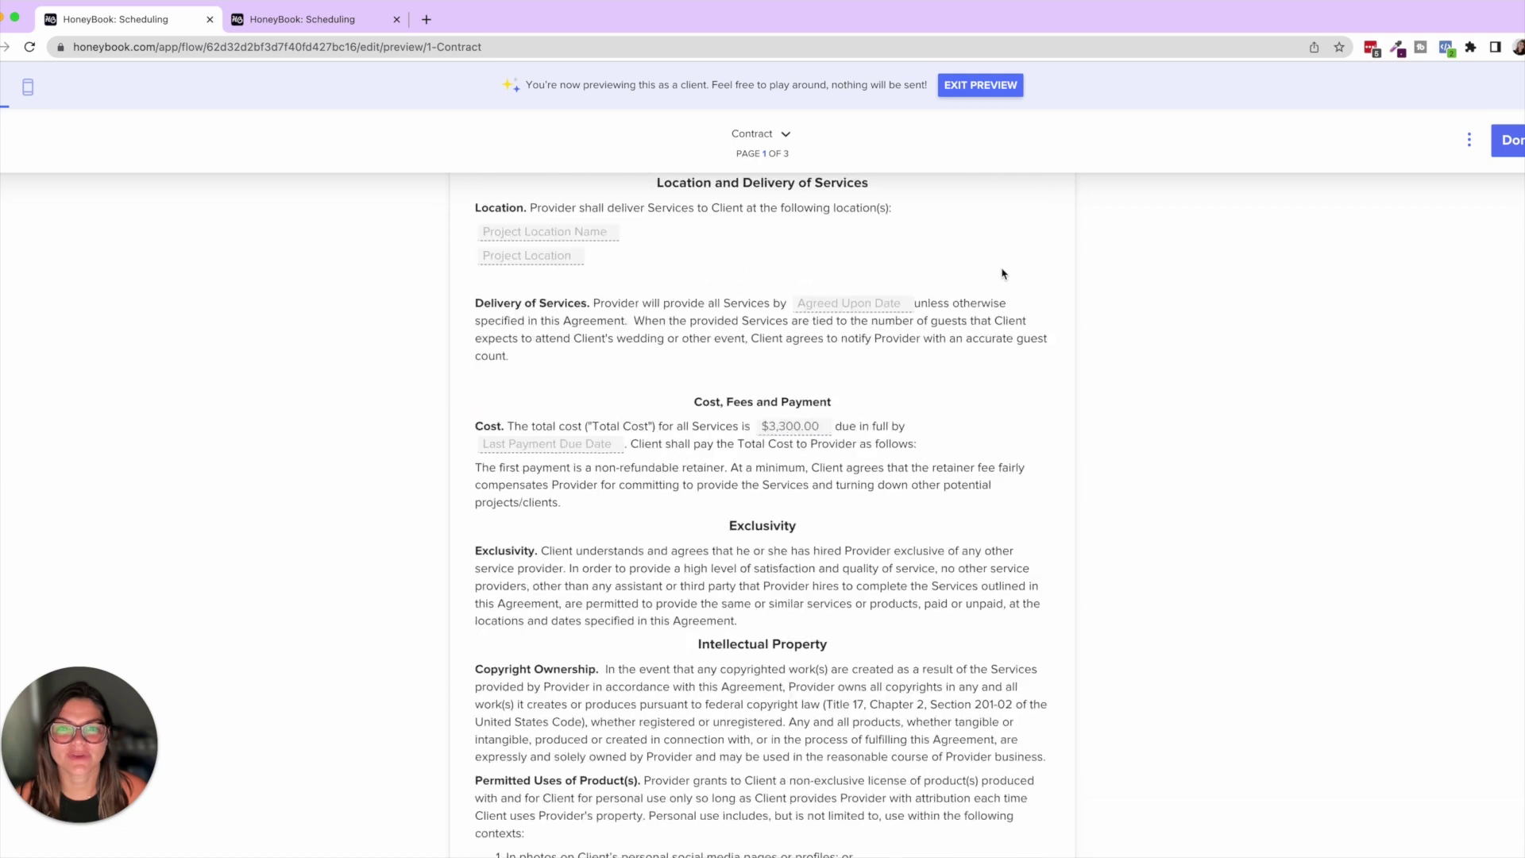
scroll(1003, 274, down, 5)
scroll(1112, 276, up, 20)
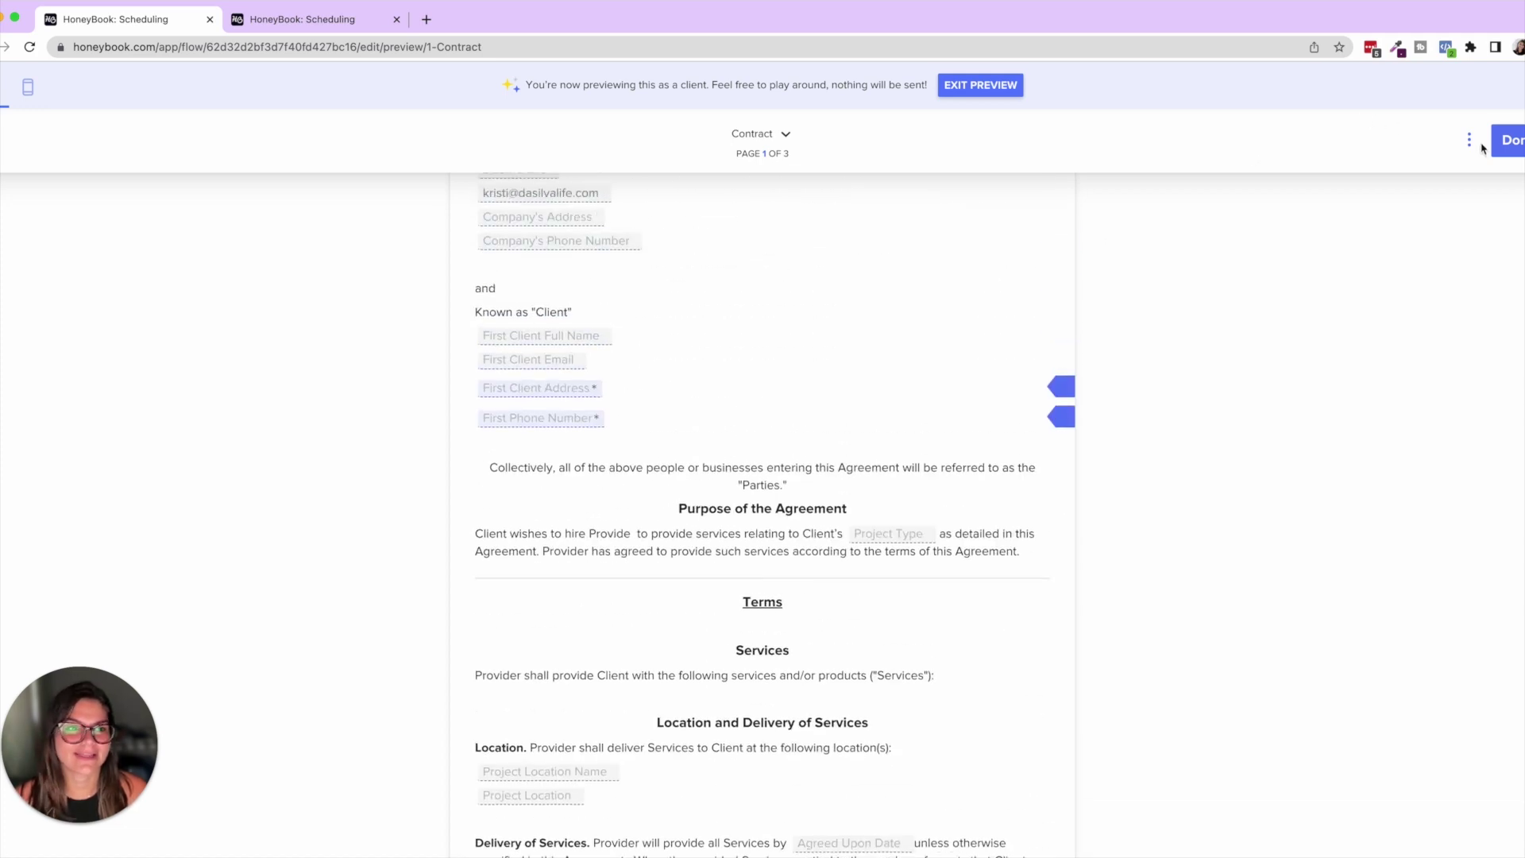
- Switch the preview to the mobile phone layout, scroll it, then exit the preview
click(28, 89)
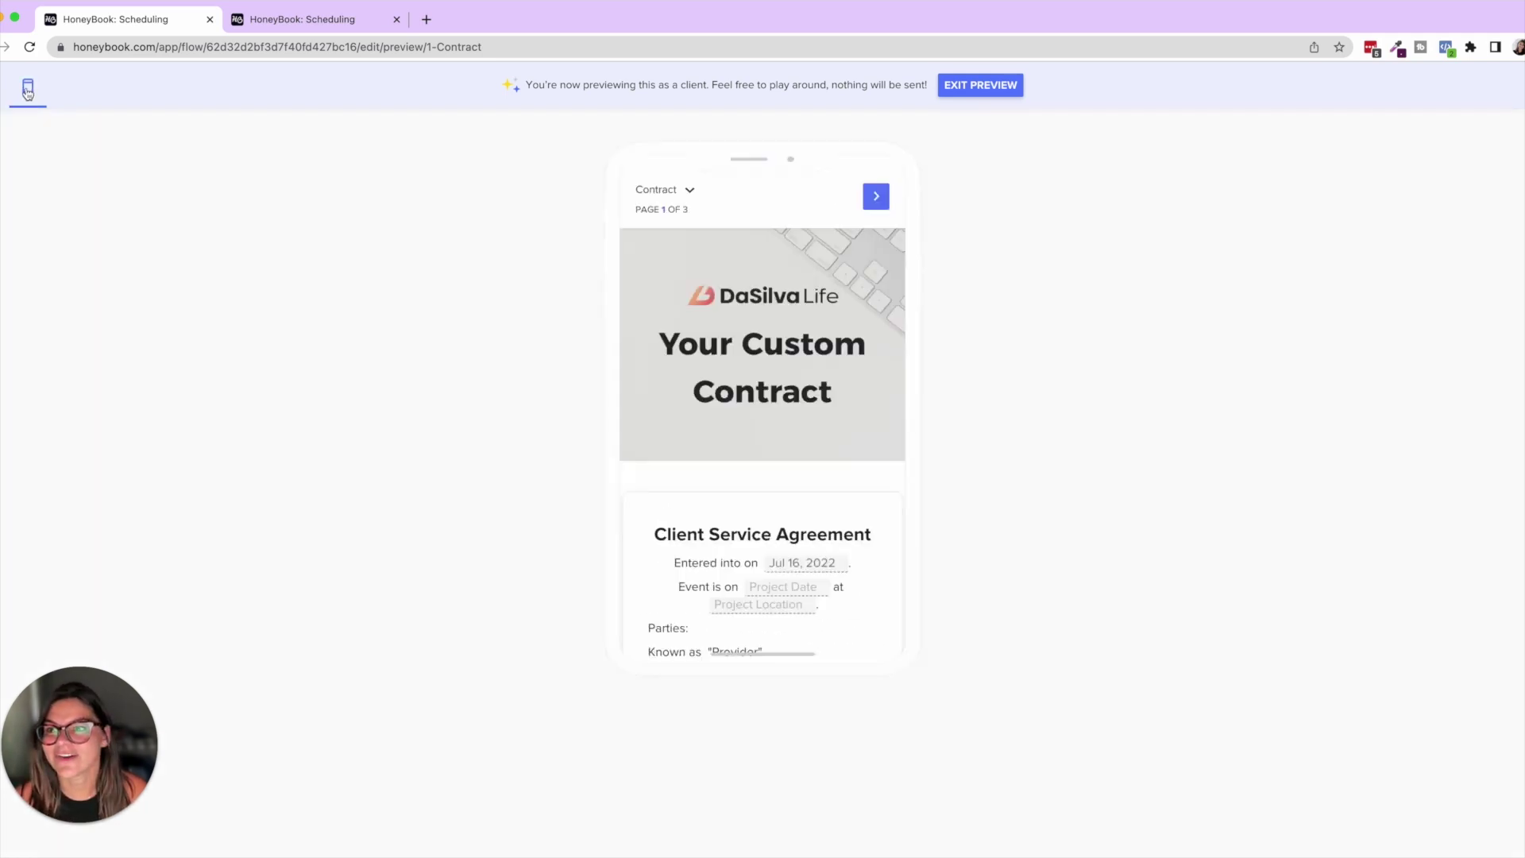
scroll(779, 506, down, 10)
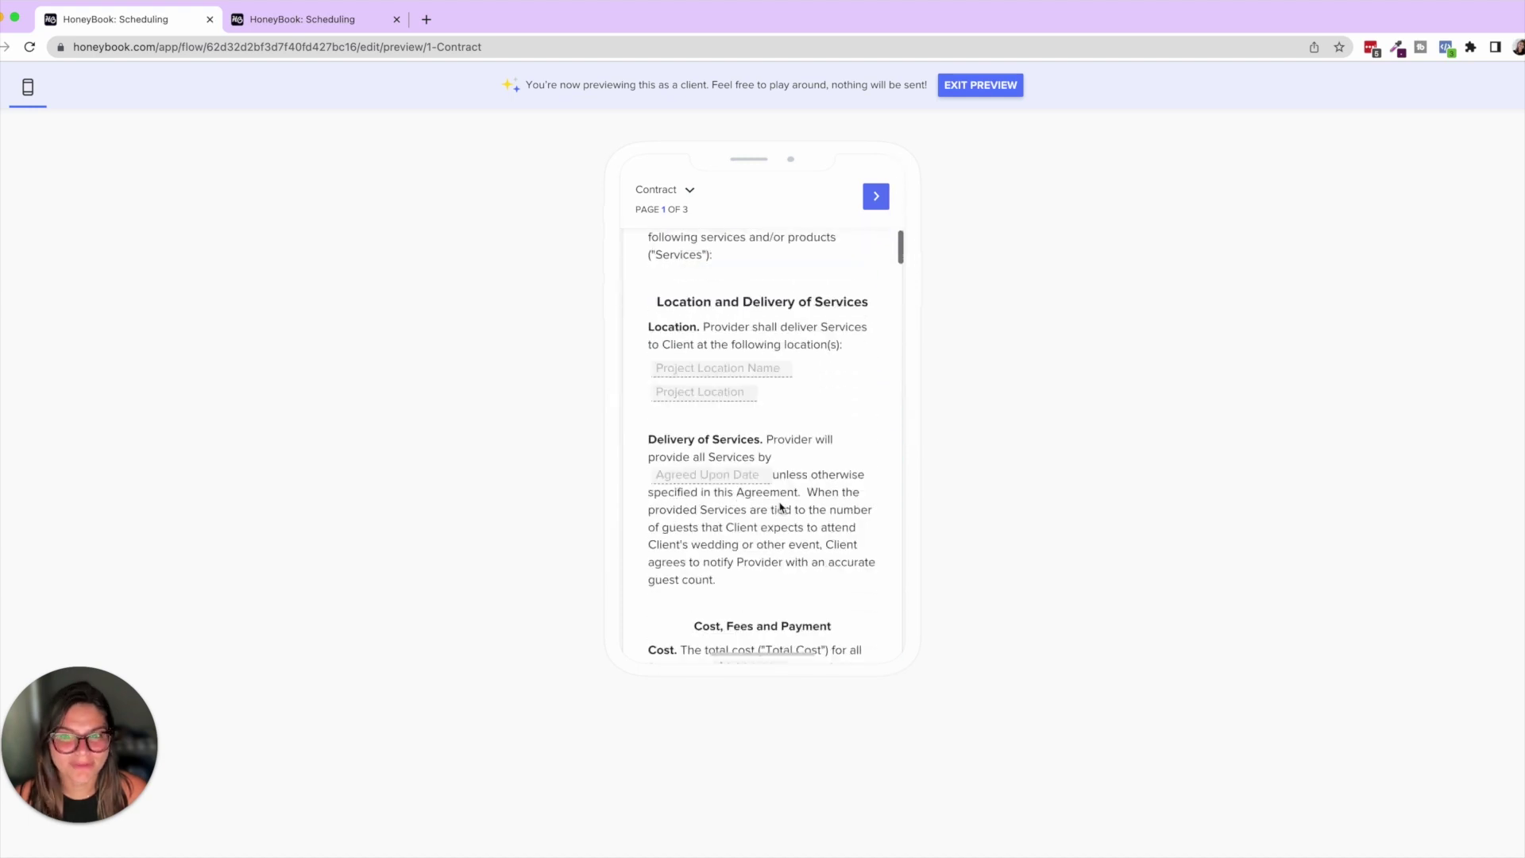
scroll(780, 507, up, 10)
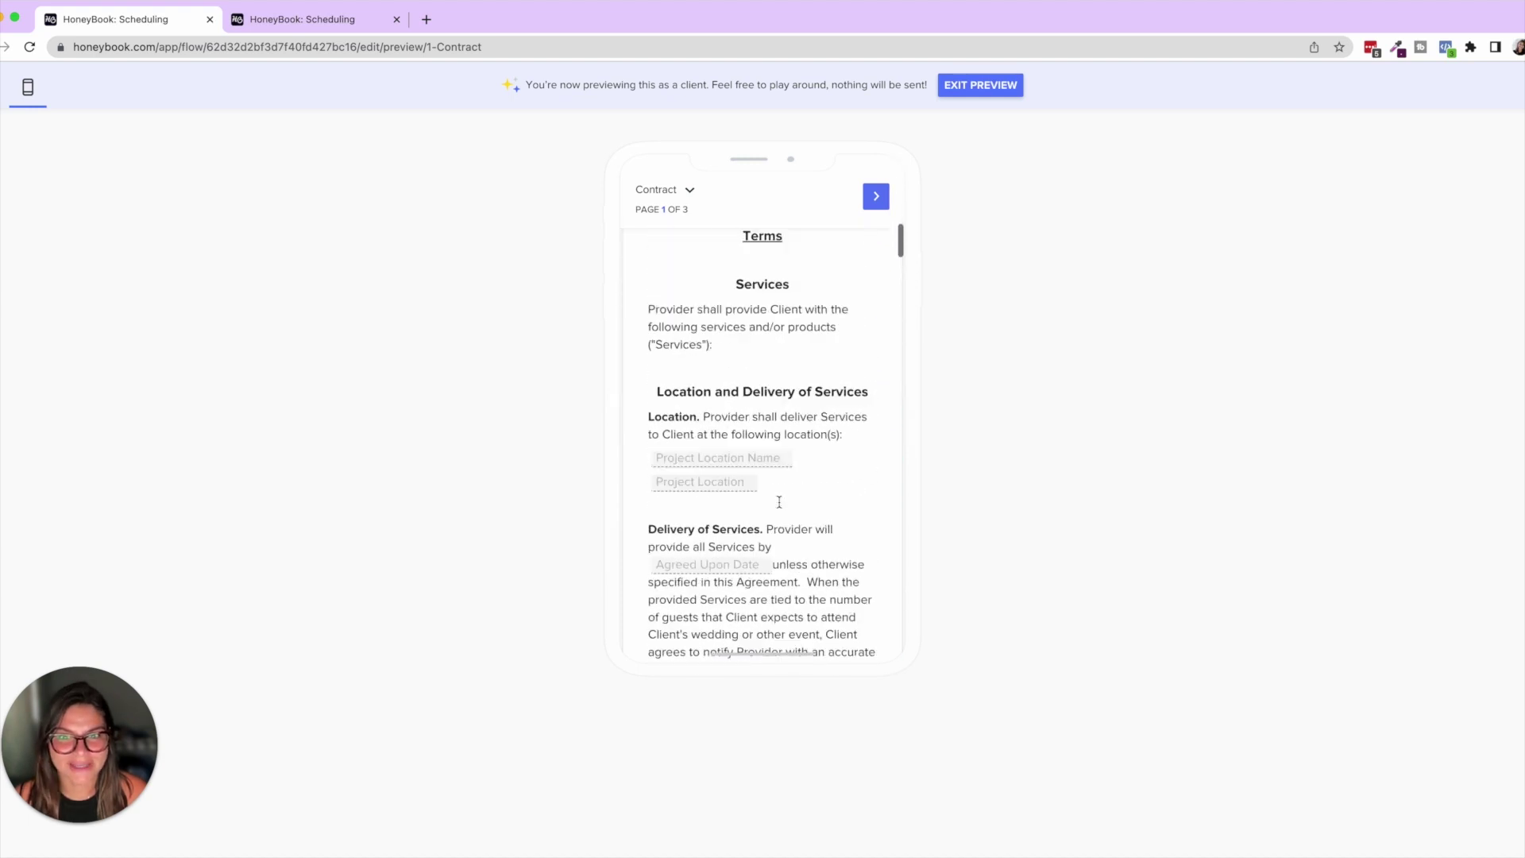
click(980, 88)
- Select the contract header logo, the Contract section and the header section to inspect their settings
click(647, 262)
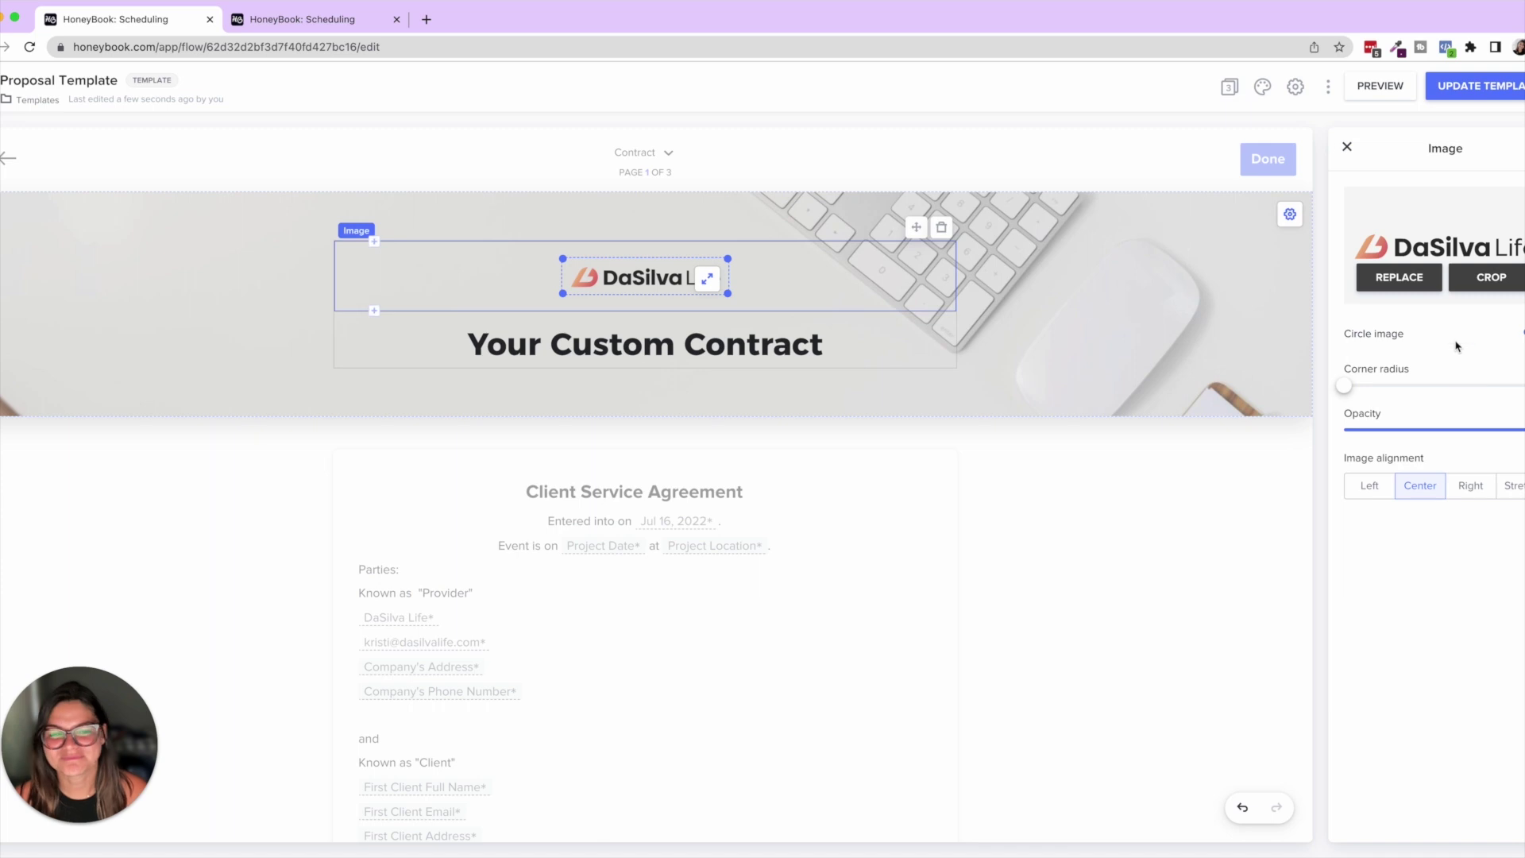
scroll(1038, 373, down, 5)
scroll(1038, 371, up, 5)
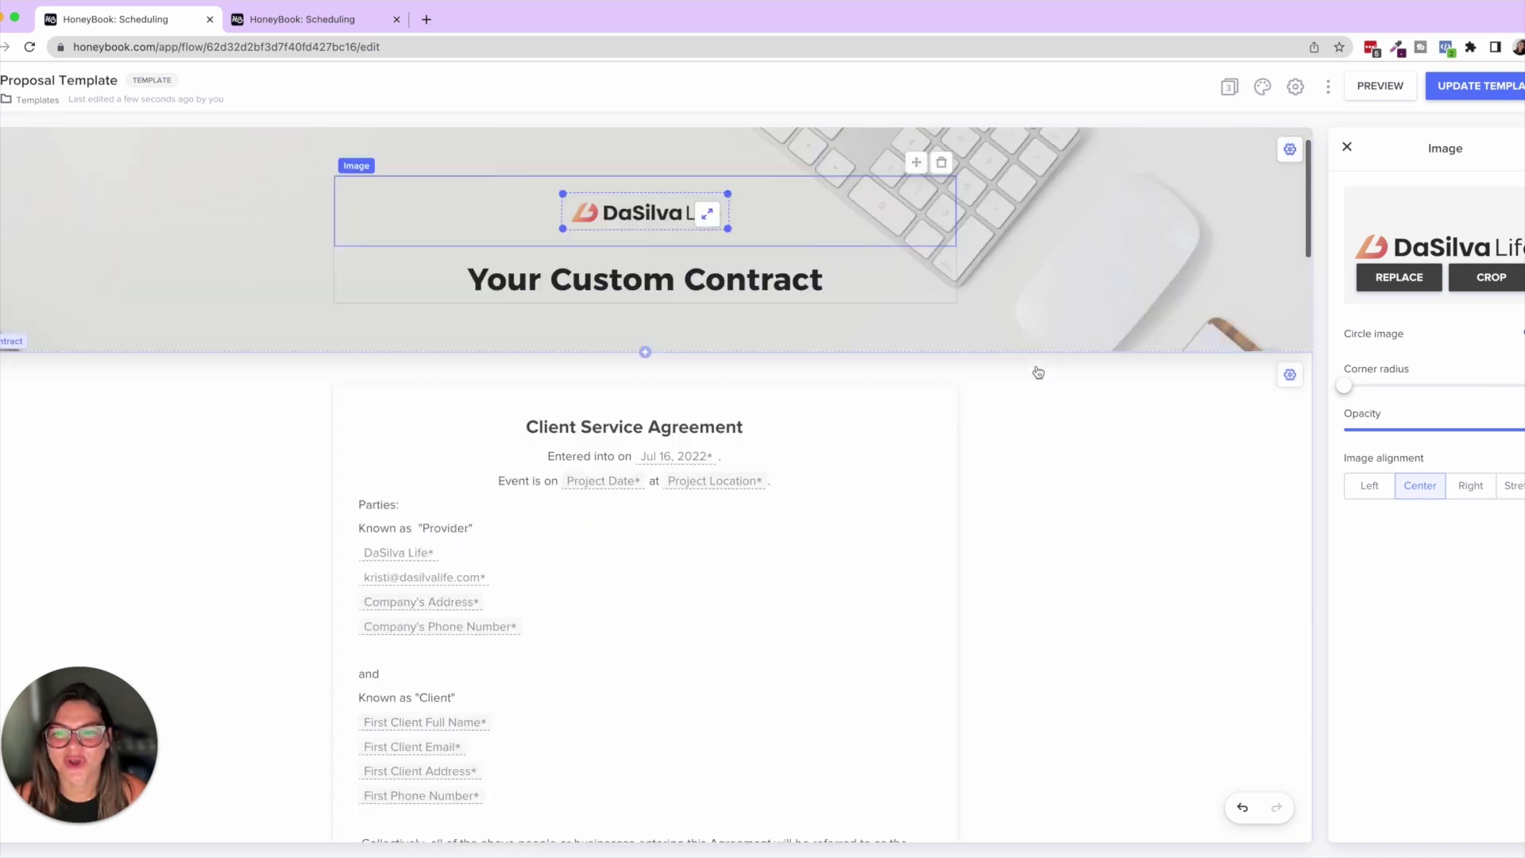
click(1100, 497)
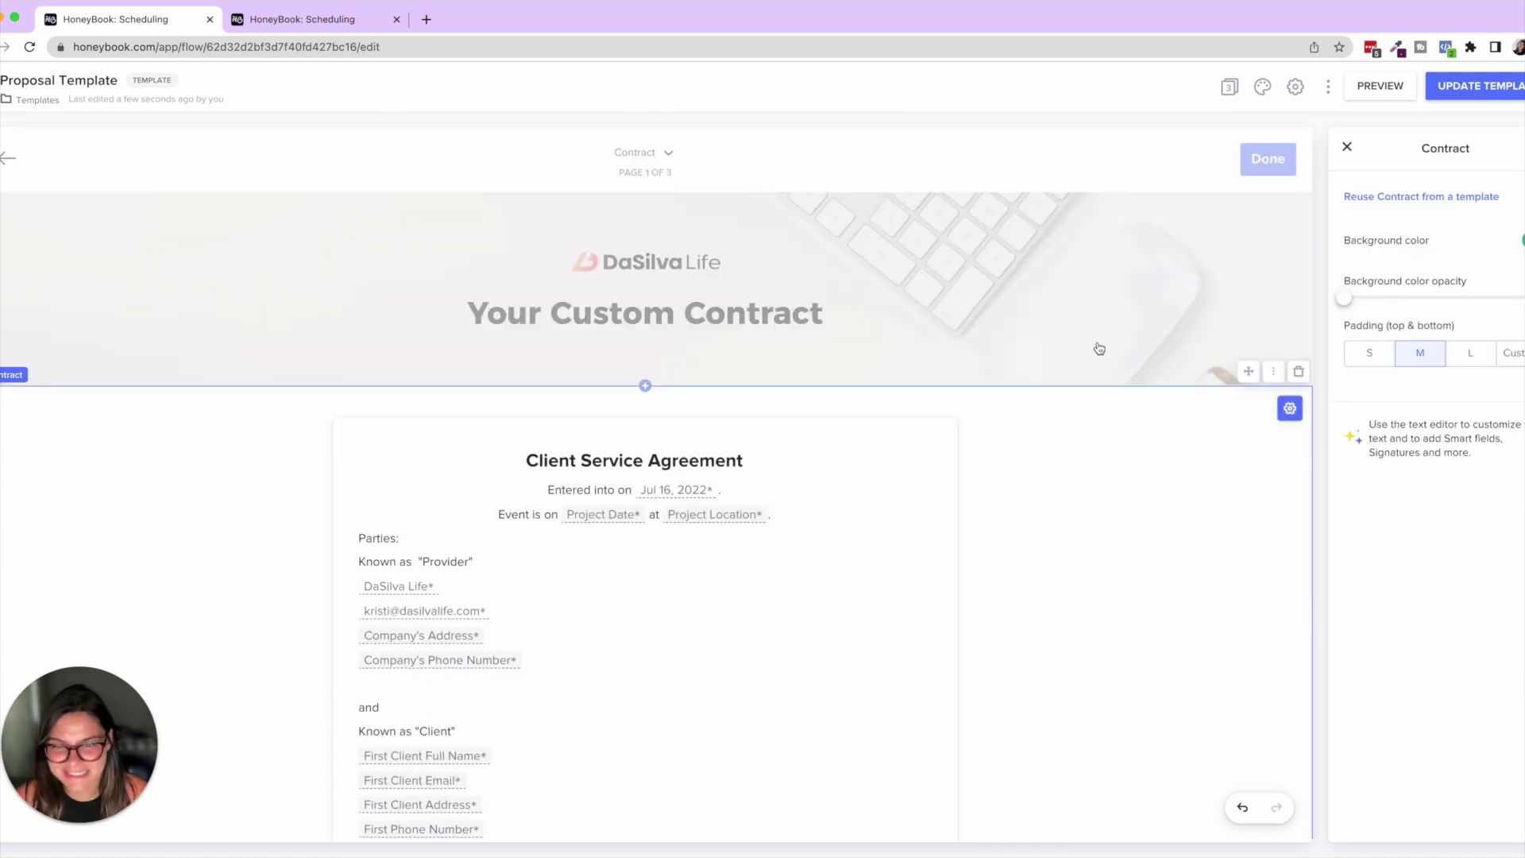
click(1233, 287)
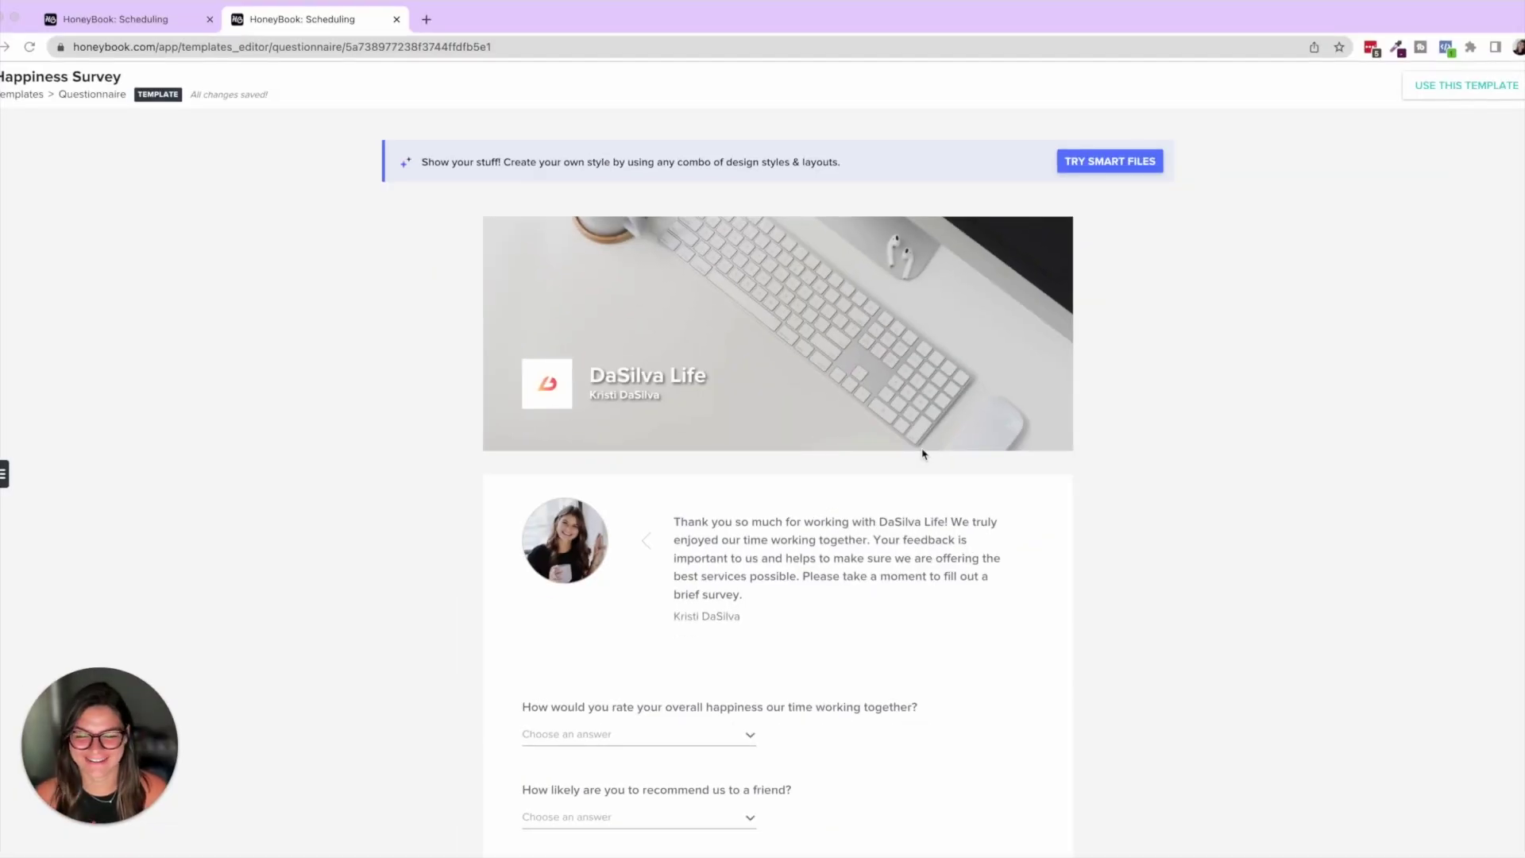
- Select the legacy survey's intro paragraph, then switch to the Smart File Happiness Survey tab
scroll(924, 454, down, 5)
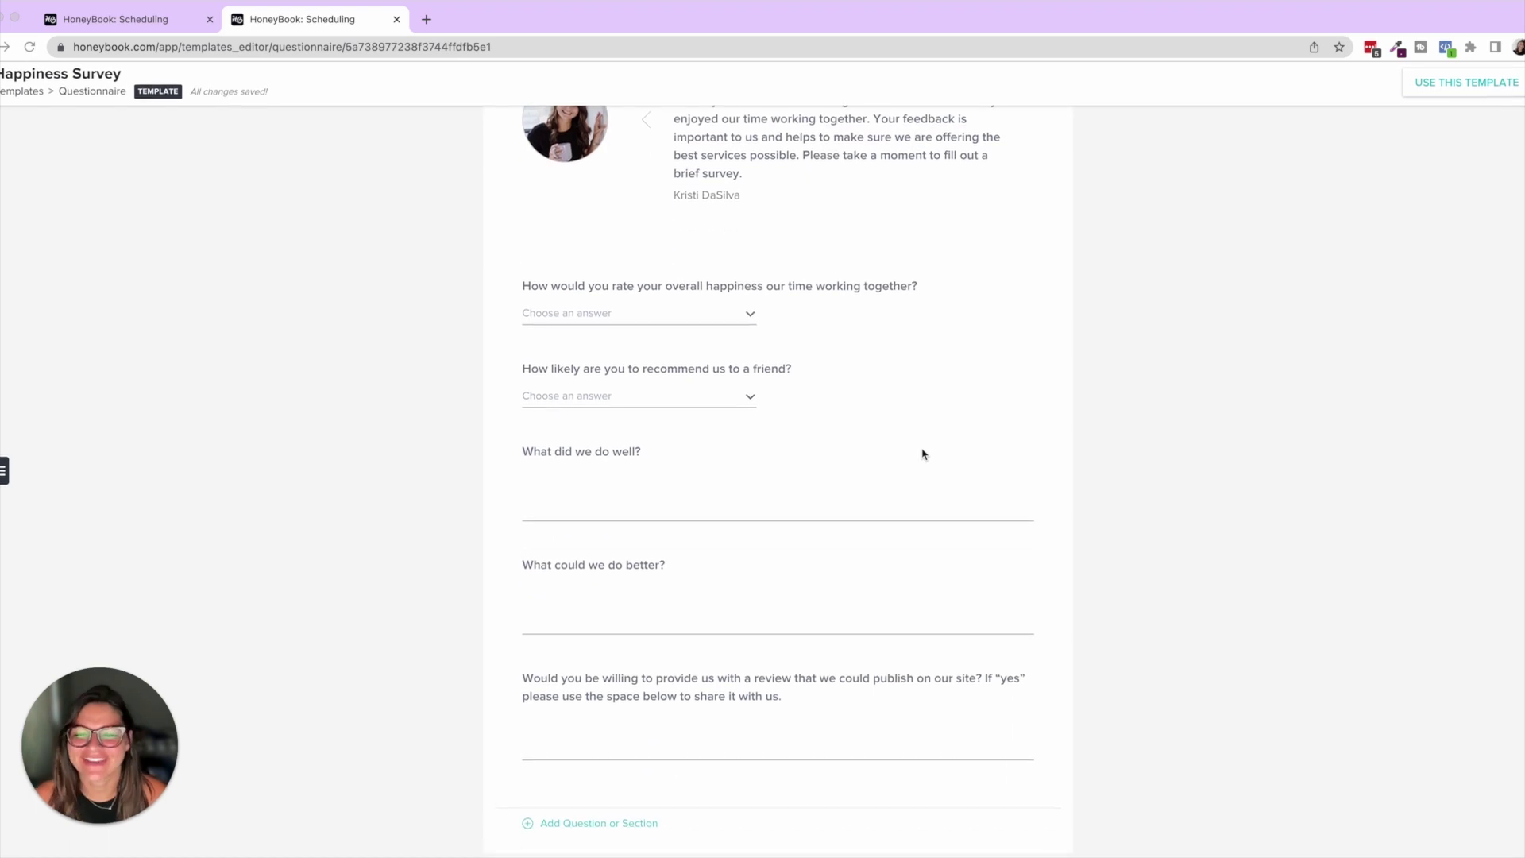
scroll(923, 454, up, 4)
click(814, 469)
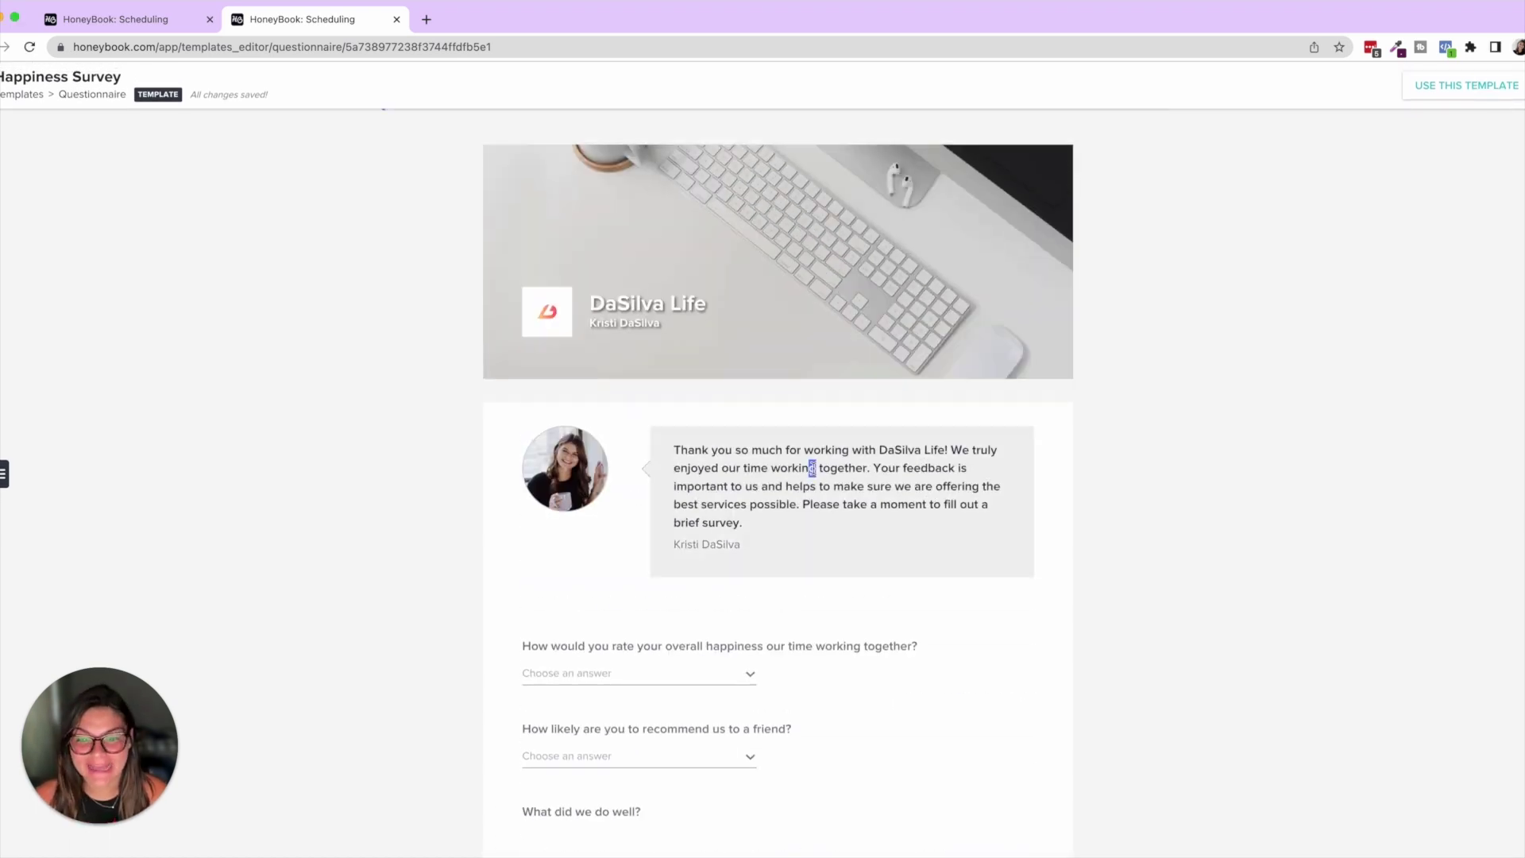
triple_click(814, 468)
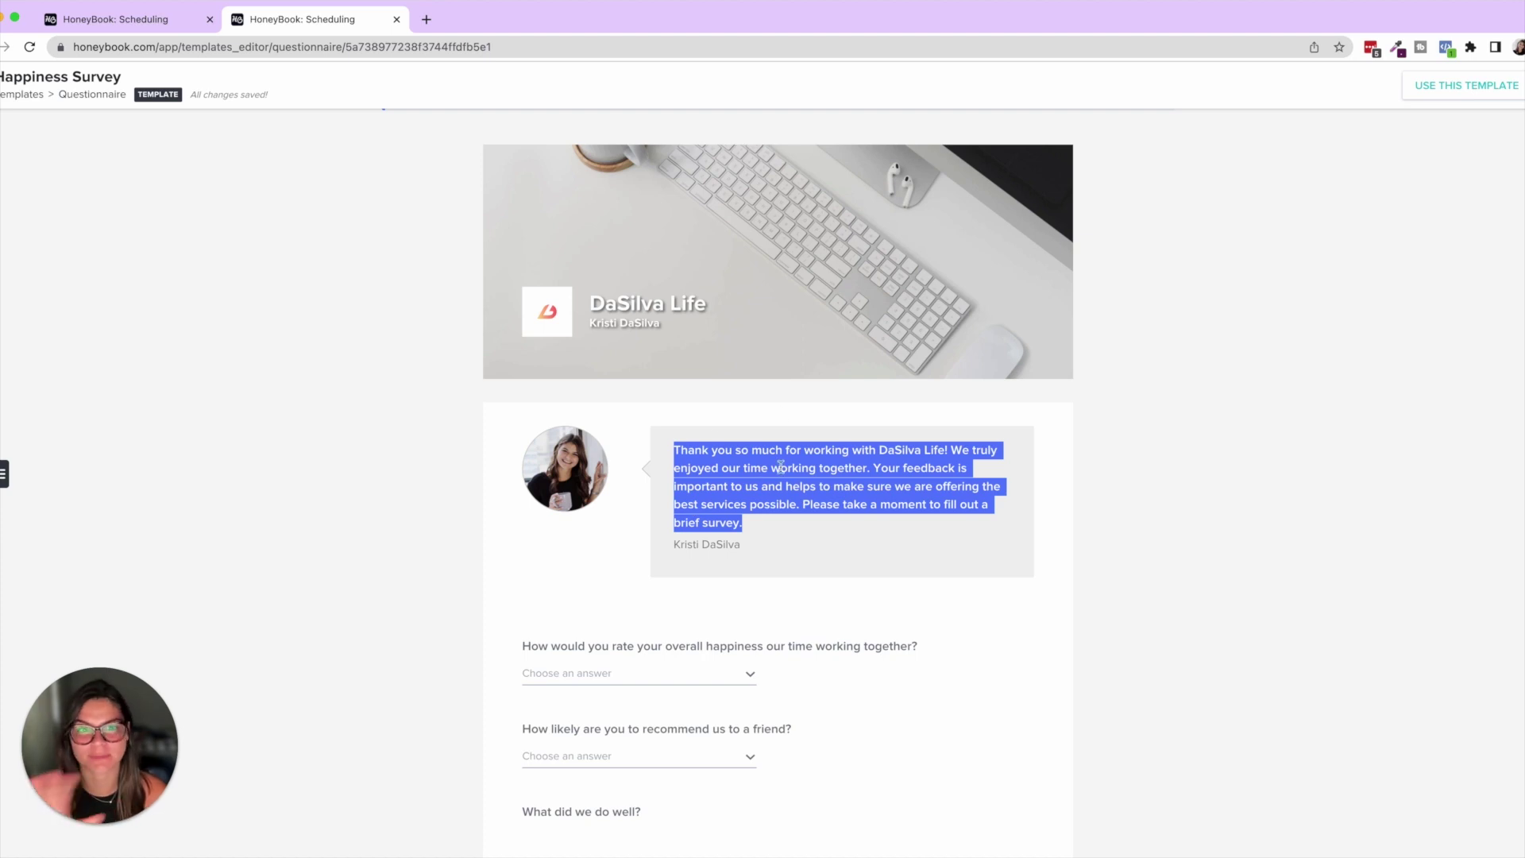
click(161, 23)
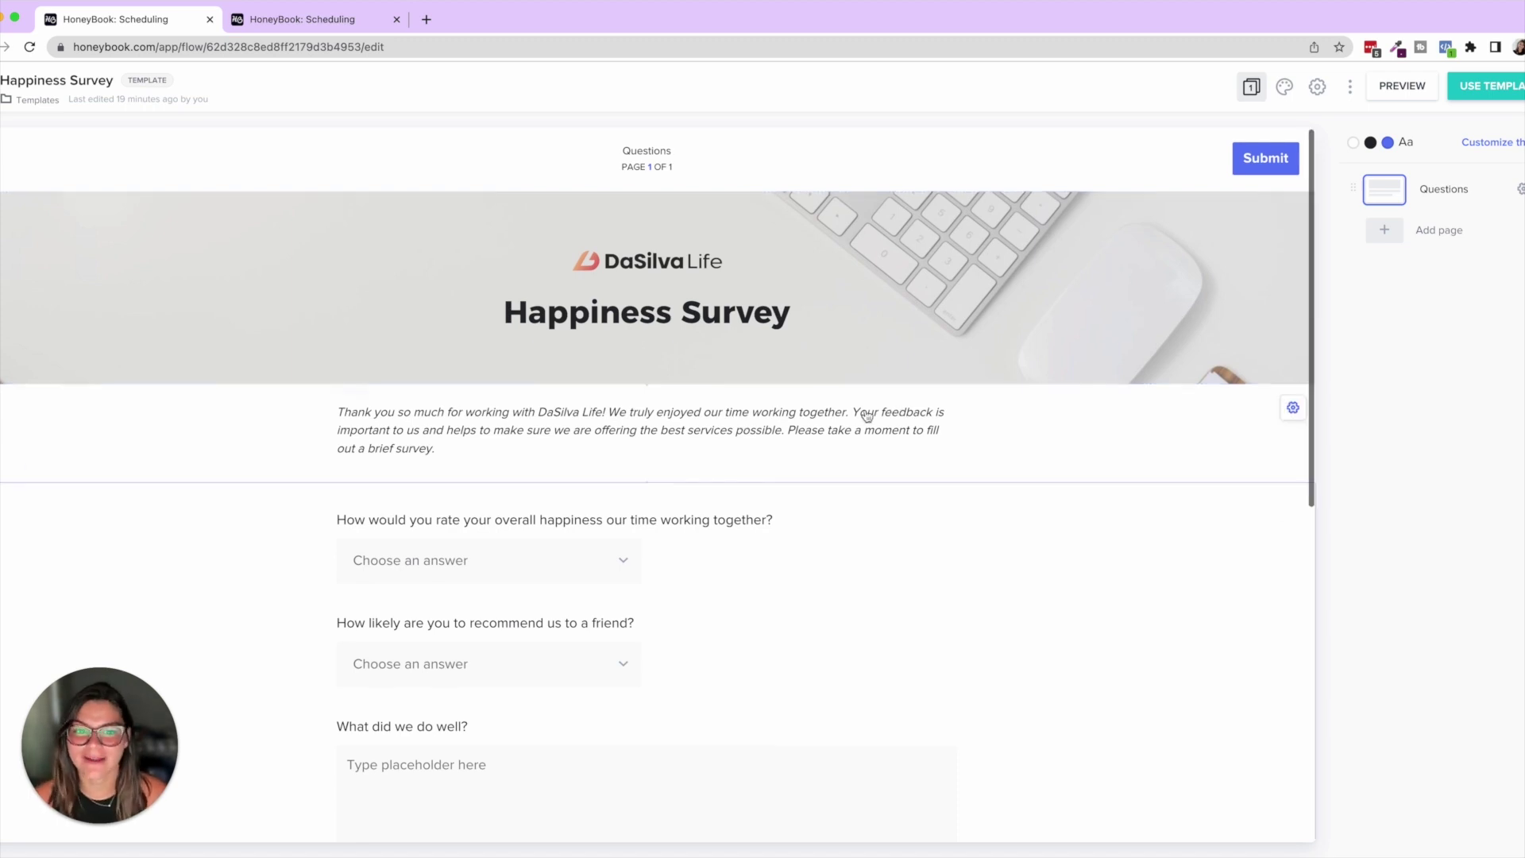
- Change the questions section's background colour to the blue theme swatch, then back to white
scroll(807, 433, down, 1)
scroll(807, 433, down, 8)
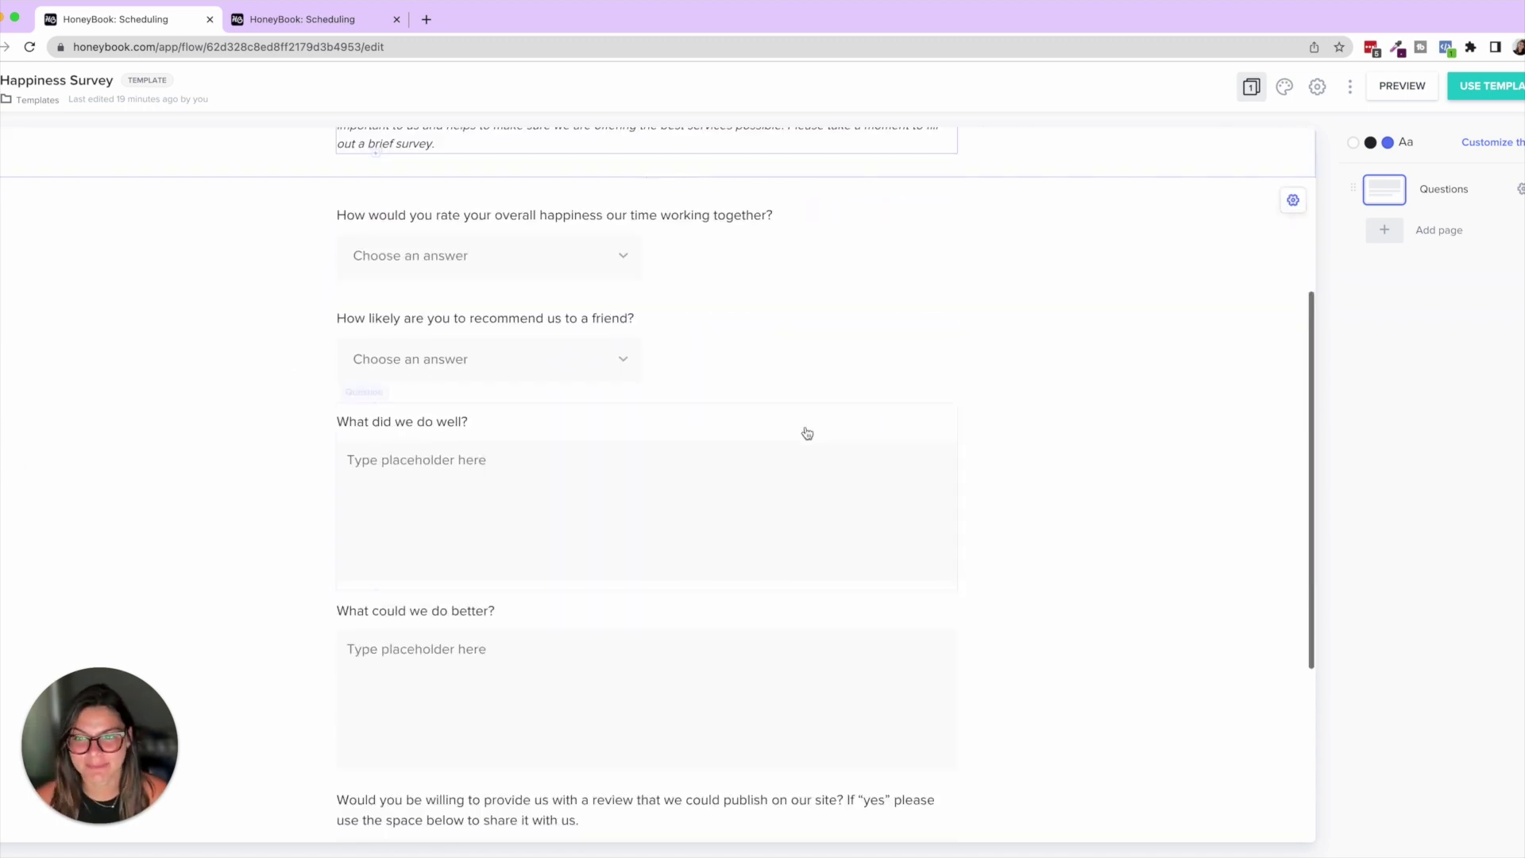
scroll(807, 433, up, 8)
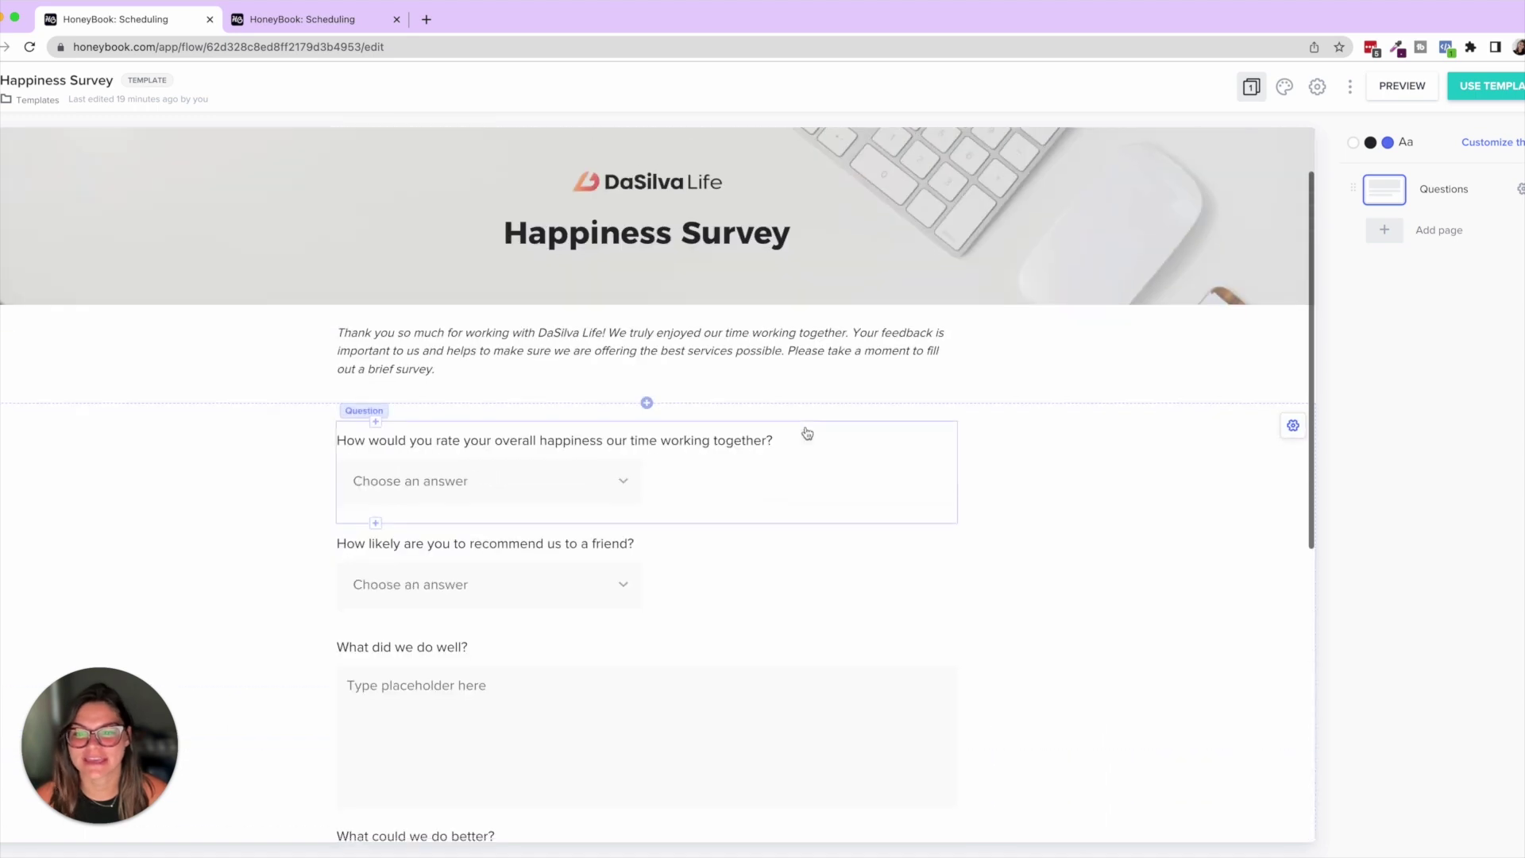
scroll(808, 433, down, 3)
click(1147, 360)
scroll(1133, 361, down, 1)
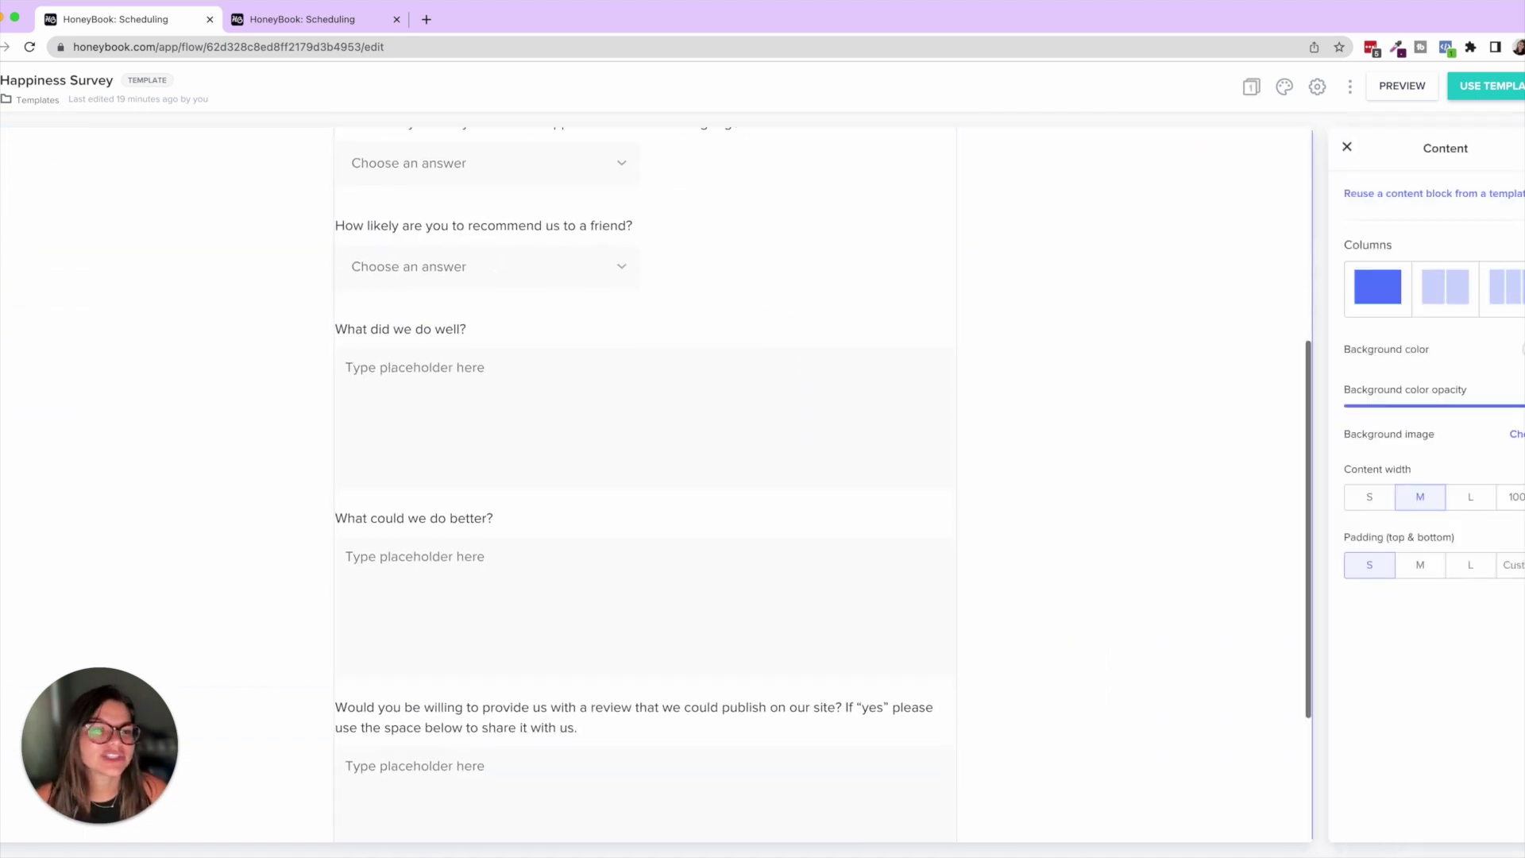
click(1518, 349)
click(1499, 567)
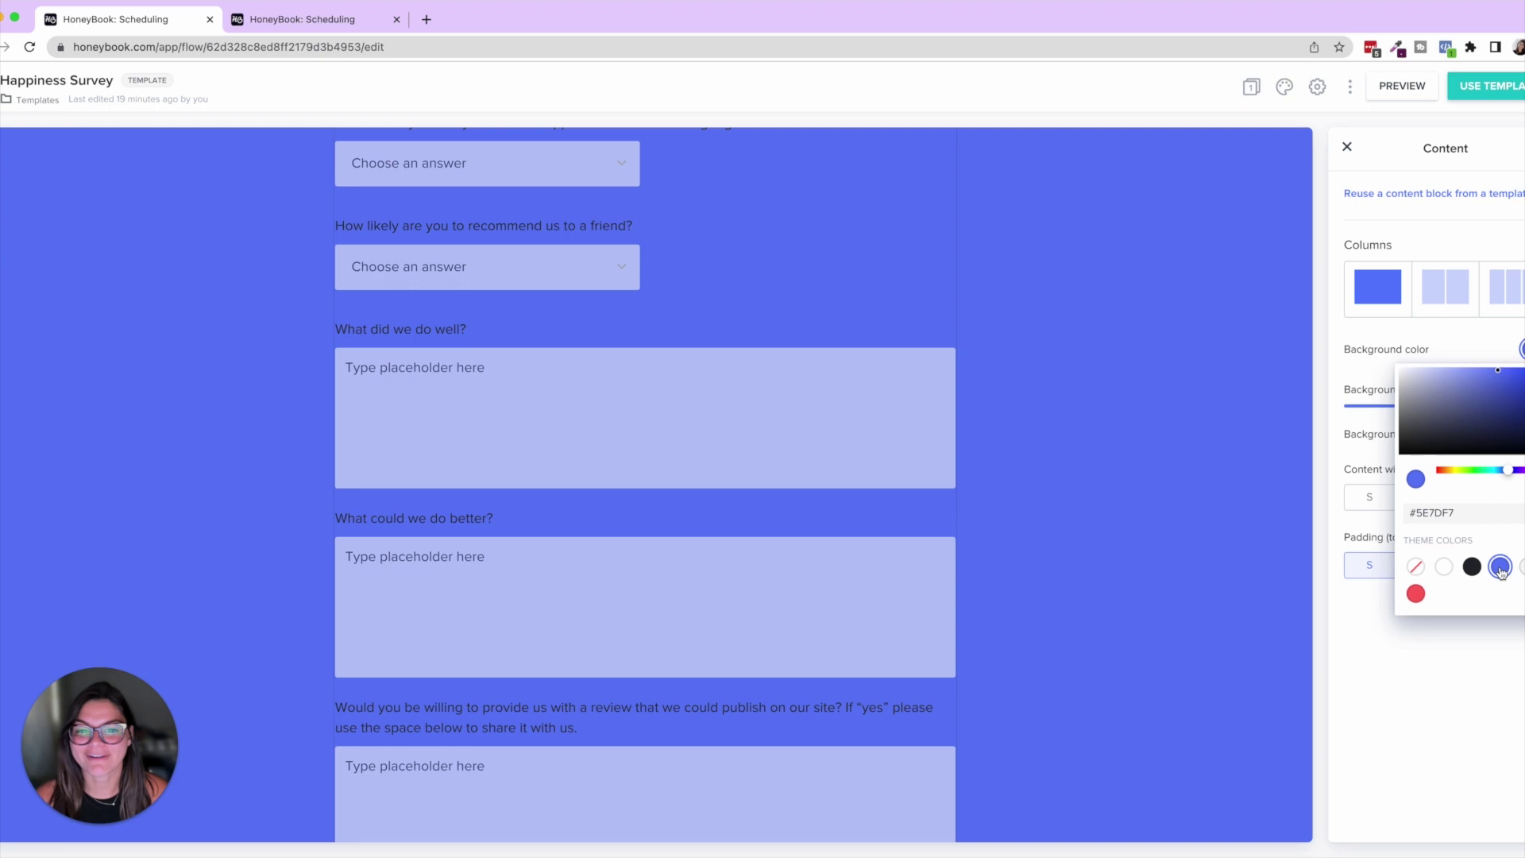
click(1443, 567)
scroll(1144, 318, up, 4)
- Insert a text block above the questions titled 'About You', centre-aligned
click(647, 297)
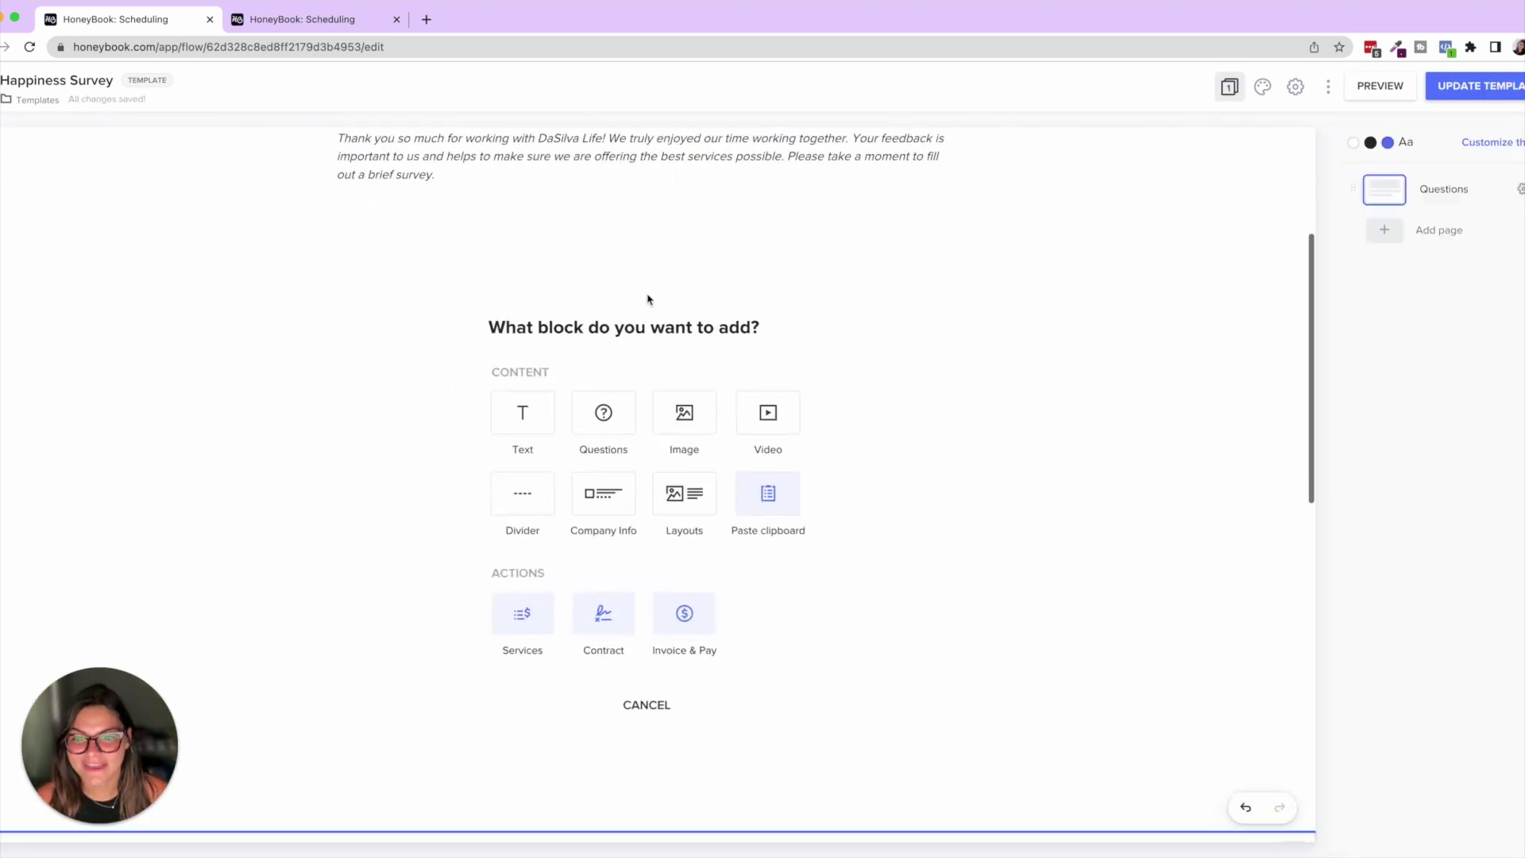
click(528, 391)
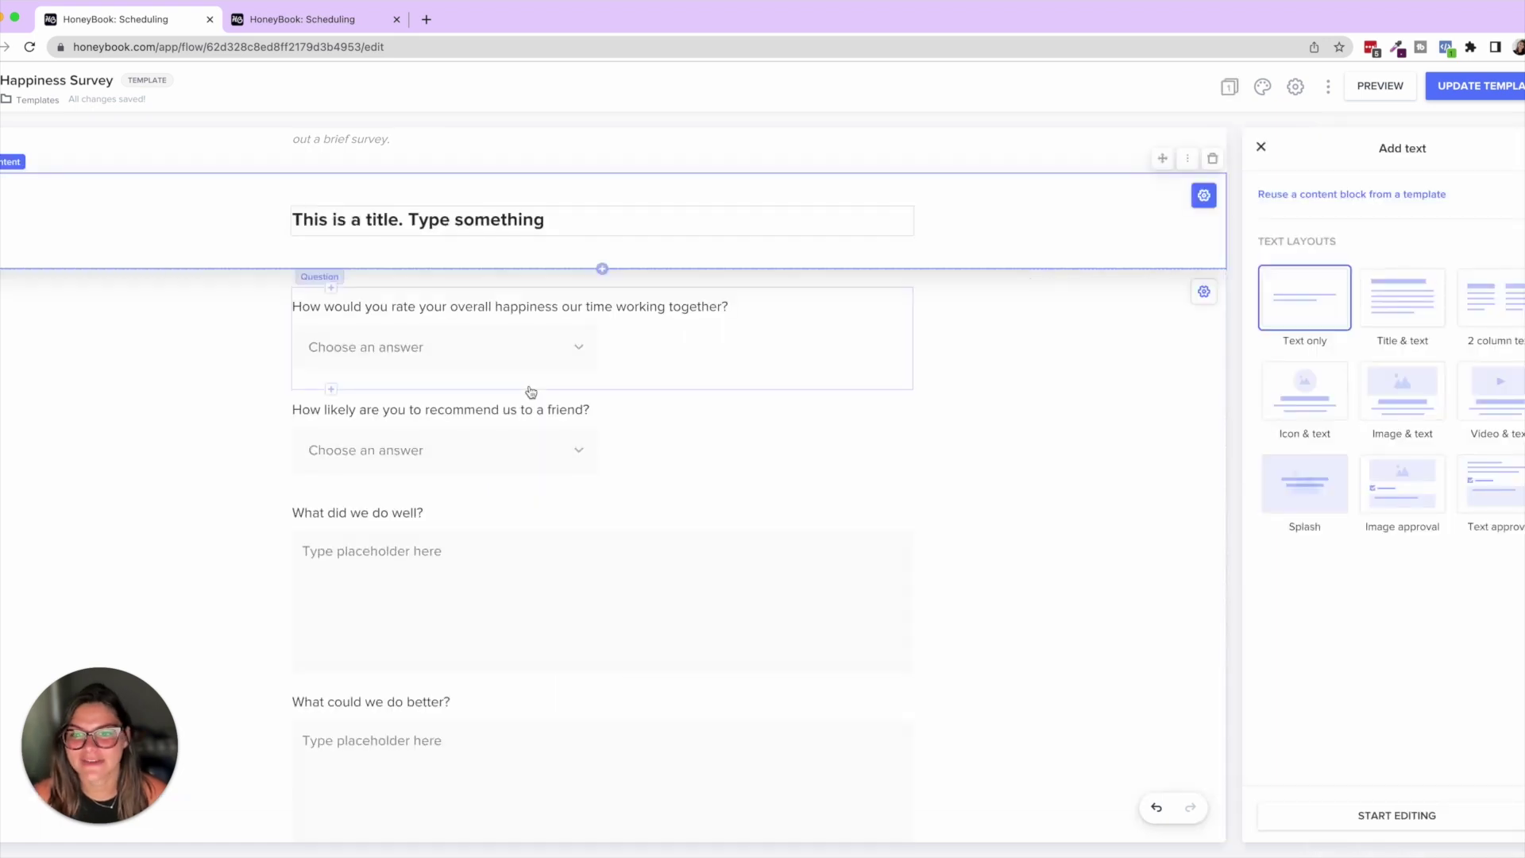
click(437, 222)
triple_click(454, 241)
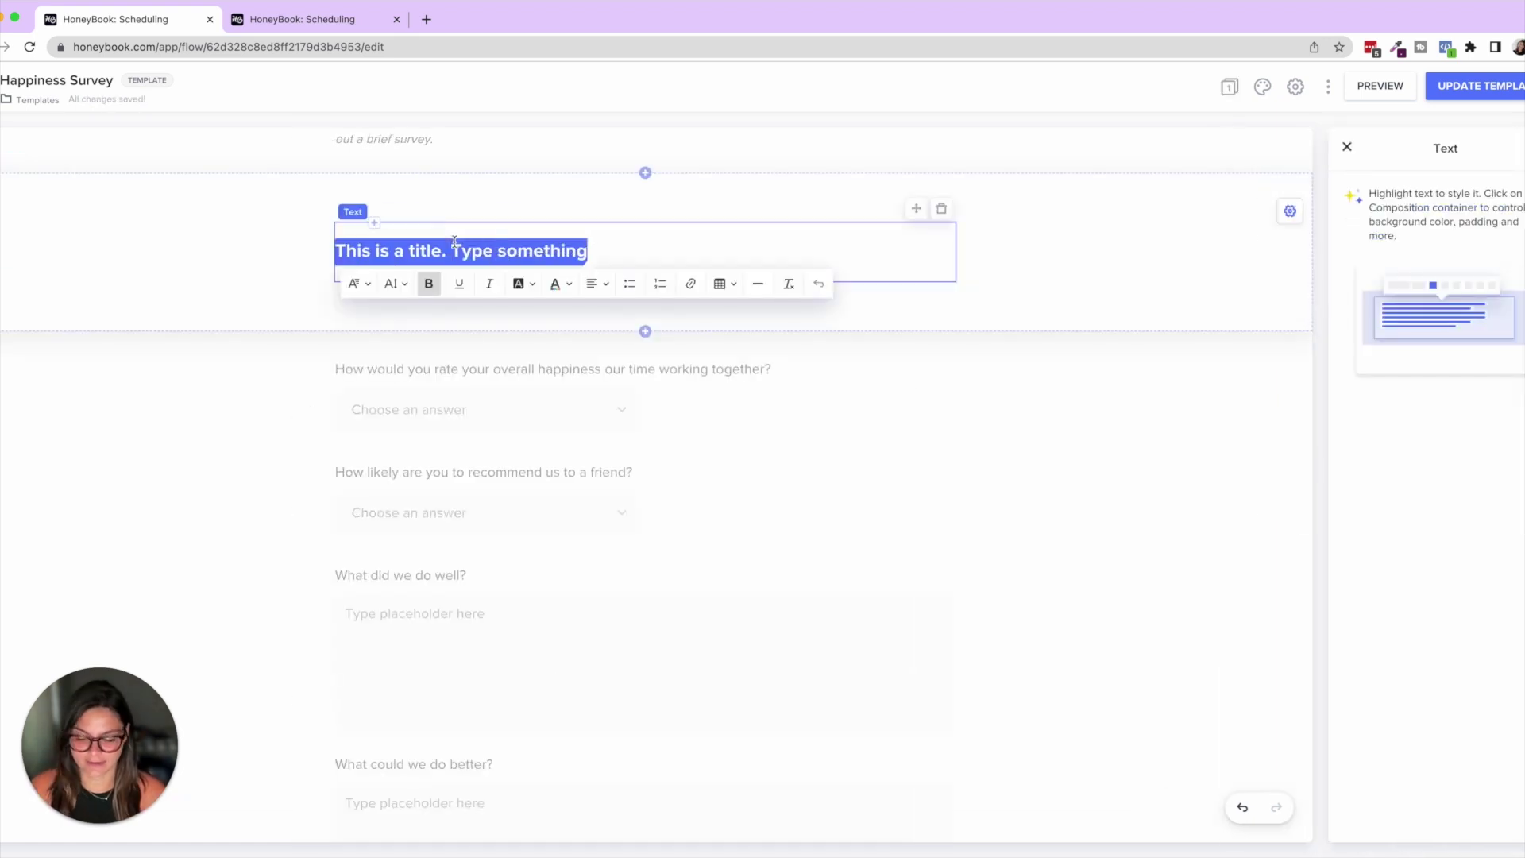
text(Abo)
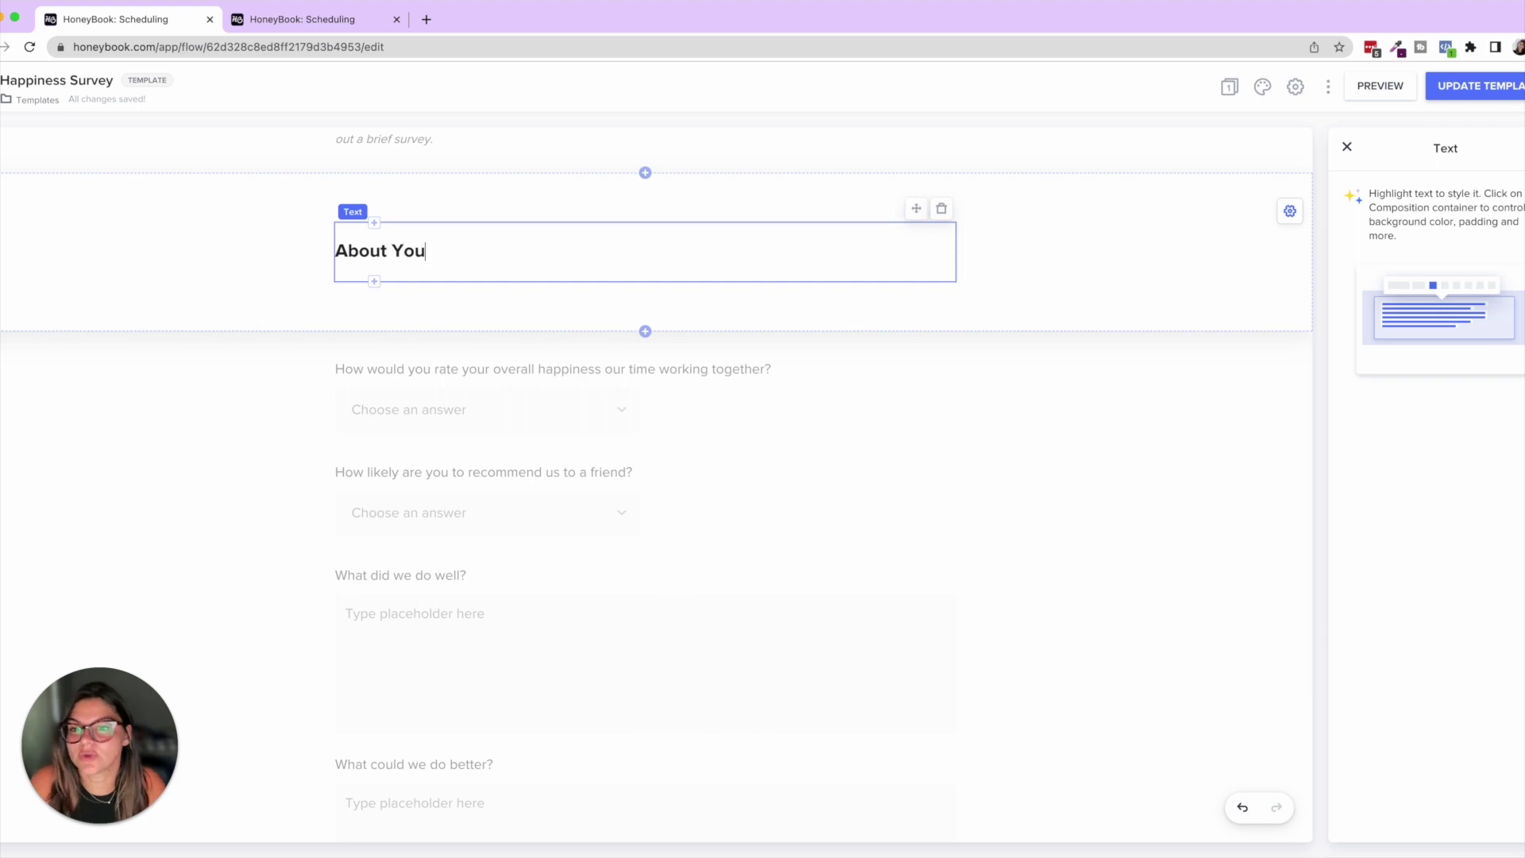
text(ut You)
key(super+a)
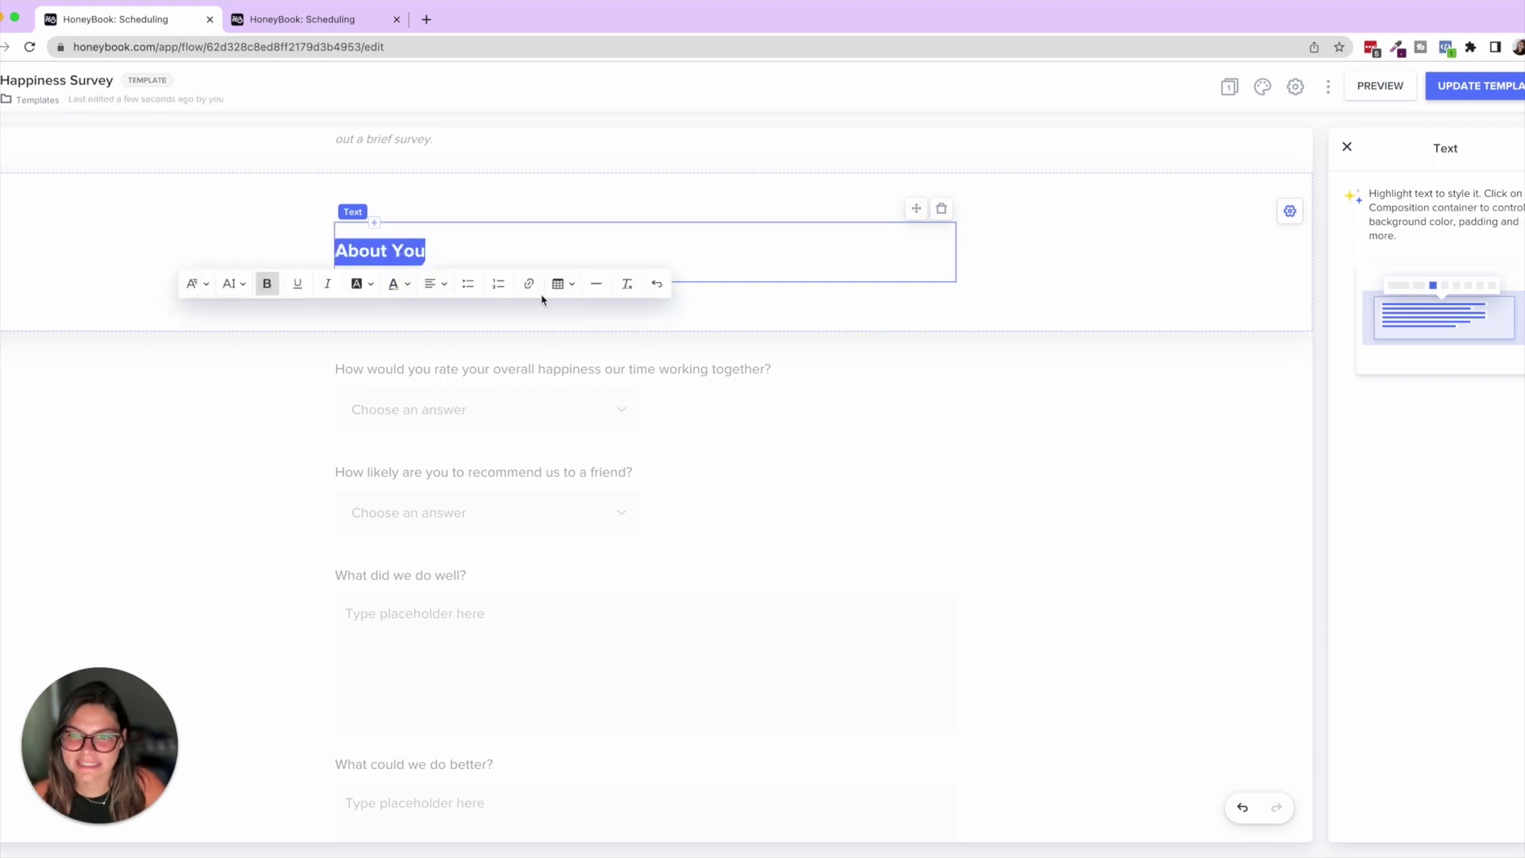
click(432, 283)
click(433, 349)
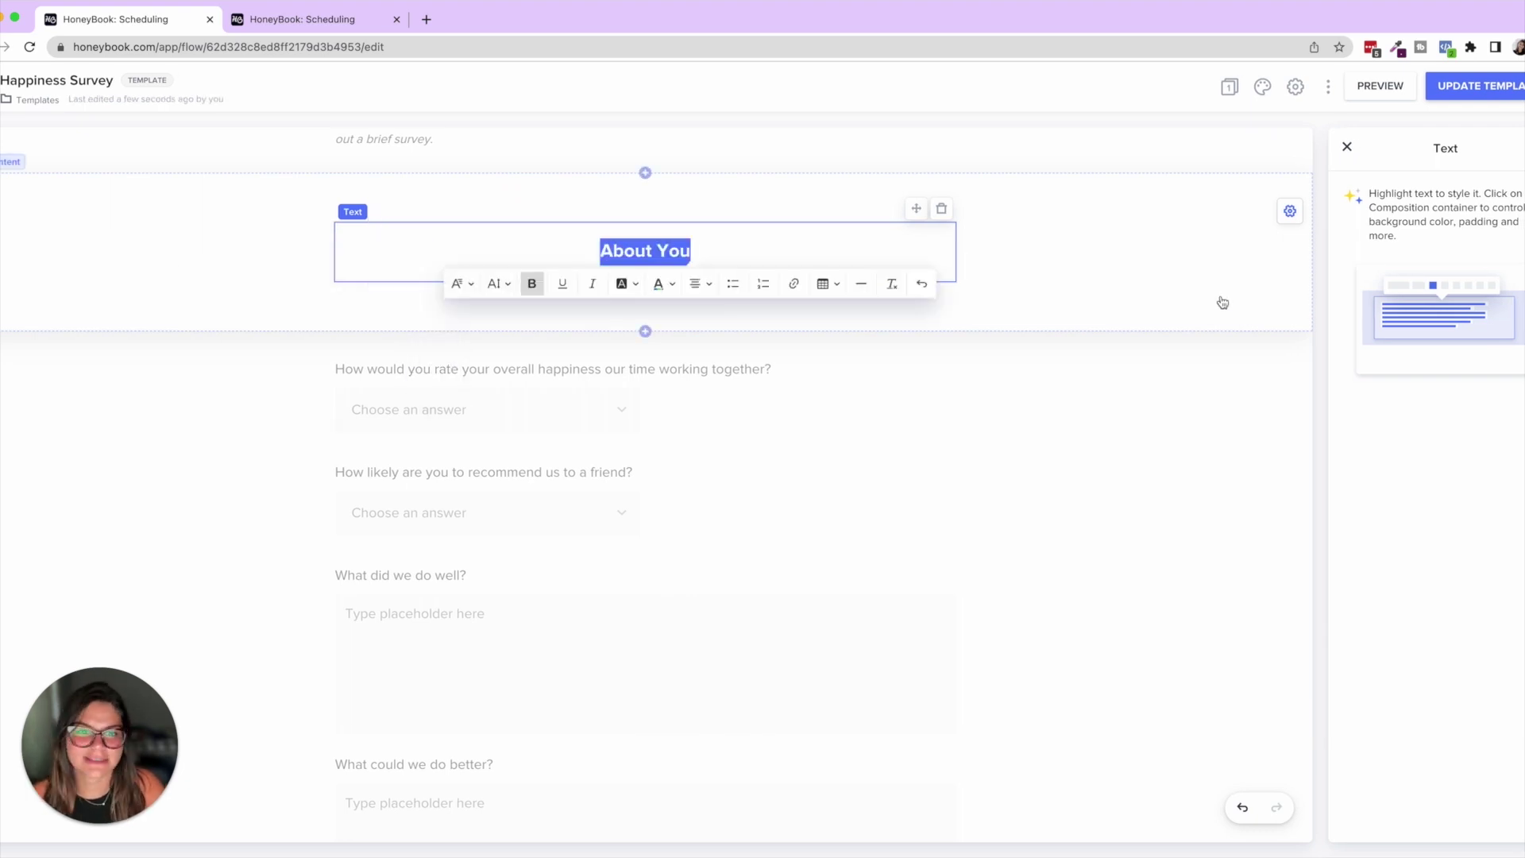
- Give the About You block a pale lavender background, starting from the blue theme colour
click(1211, 298)
click(1521, 349)
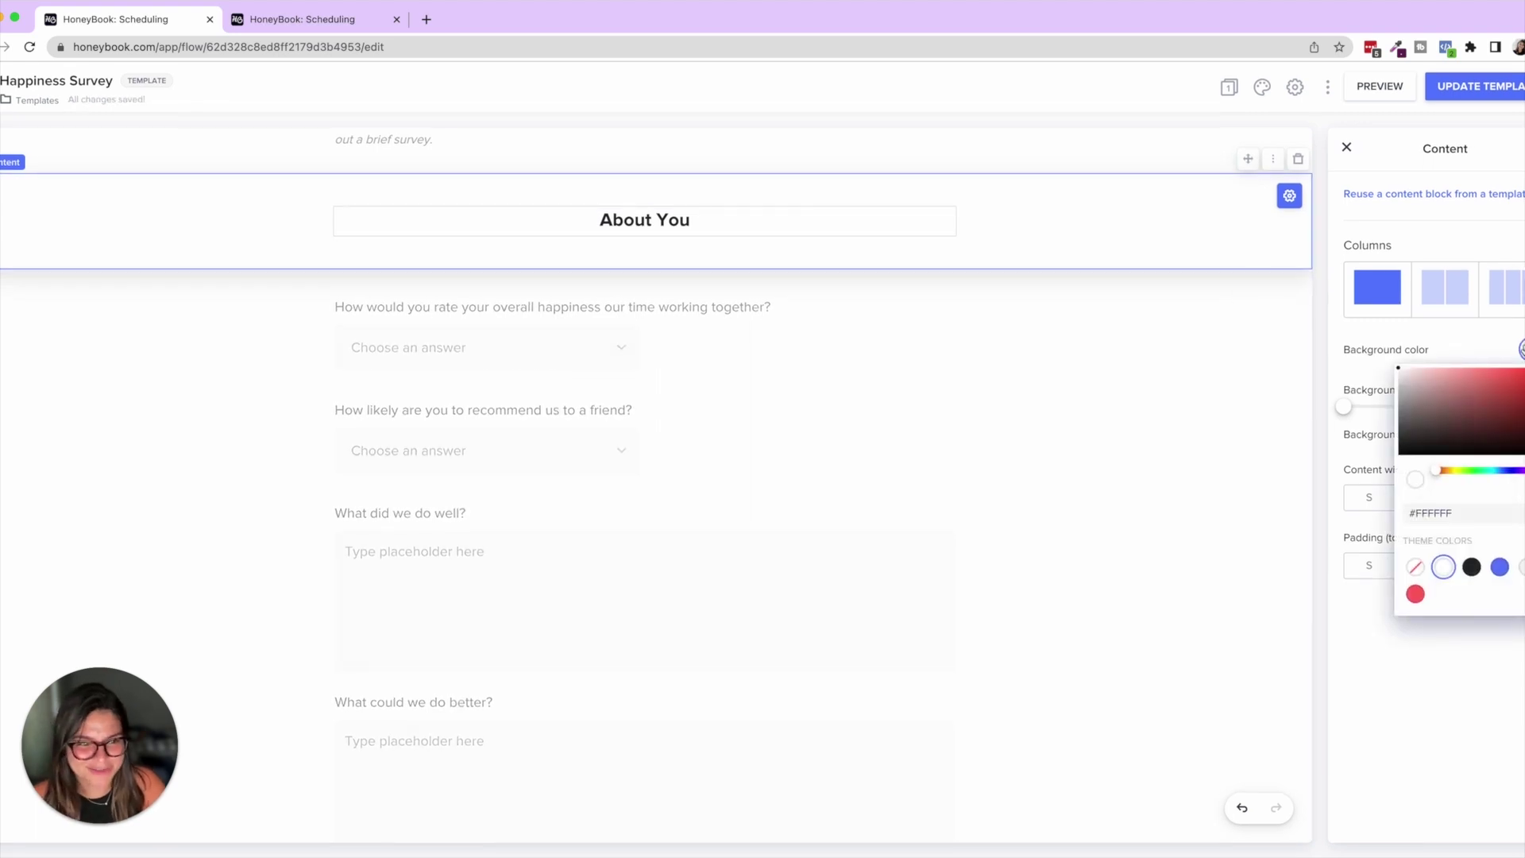
click(1500, 566)
drag(1464, 415, 1433, 372)
- Close the colour picker and select the survey header and About You blocks to view their settings
click(1151, 340)
scroll(1144, 340, up, 5)
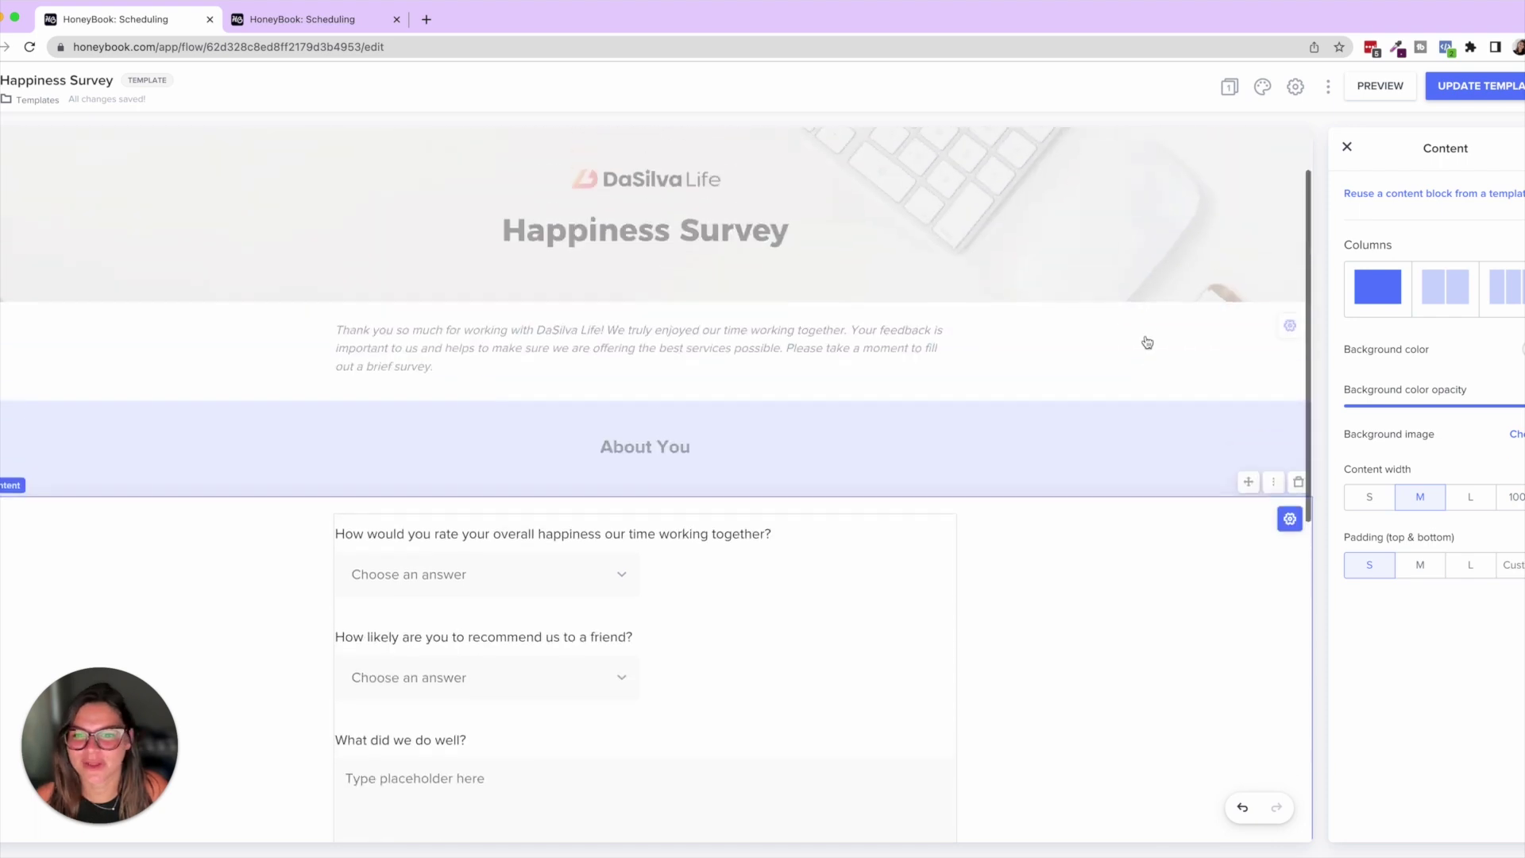
click(1144, 249)
click(1122, 503)
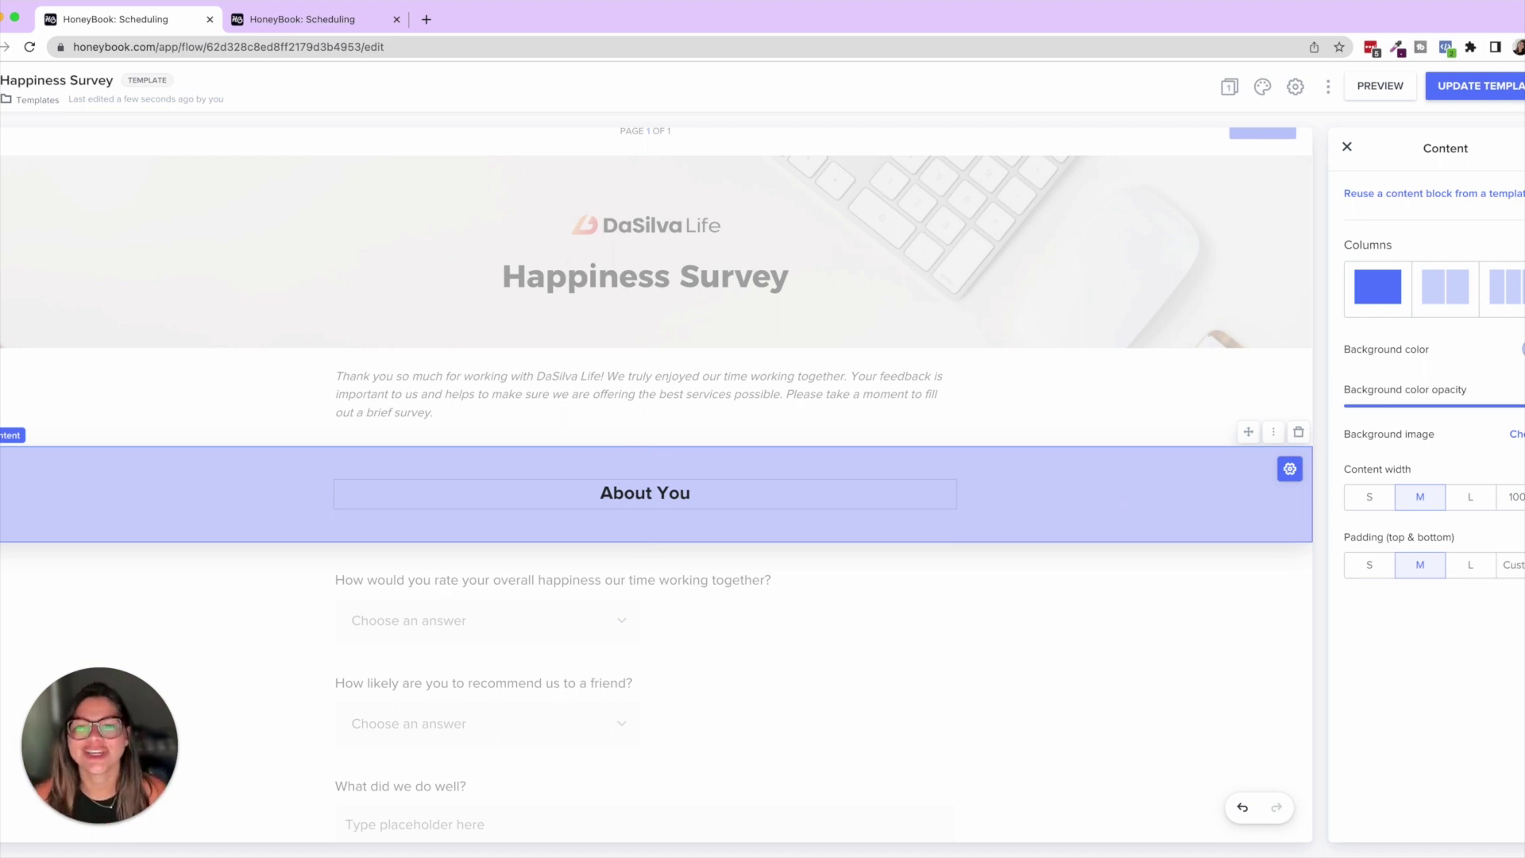
scroll(1299, 385, up, 1)
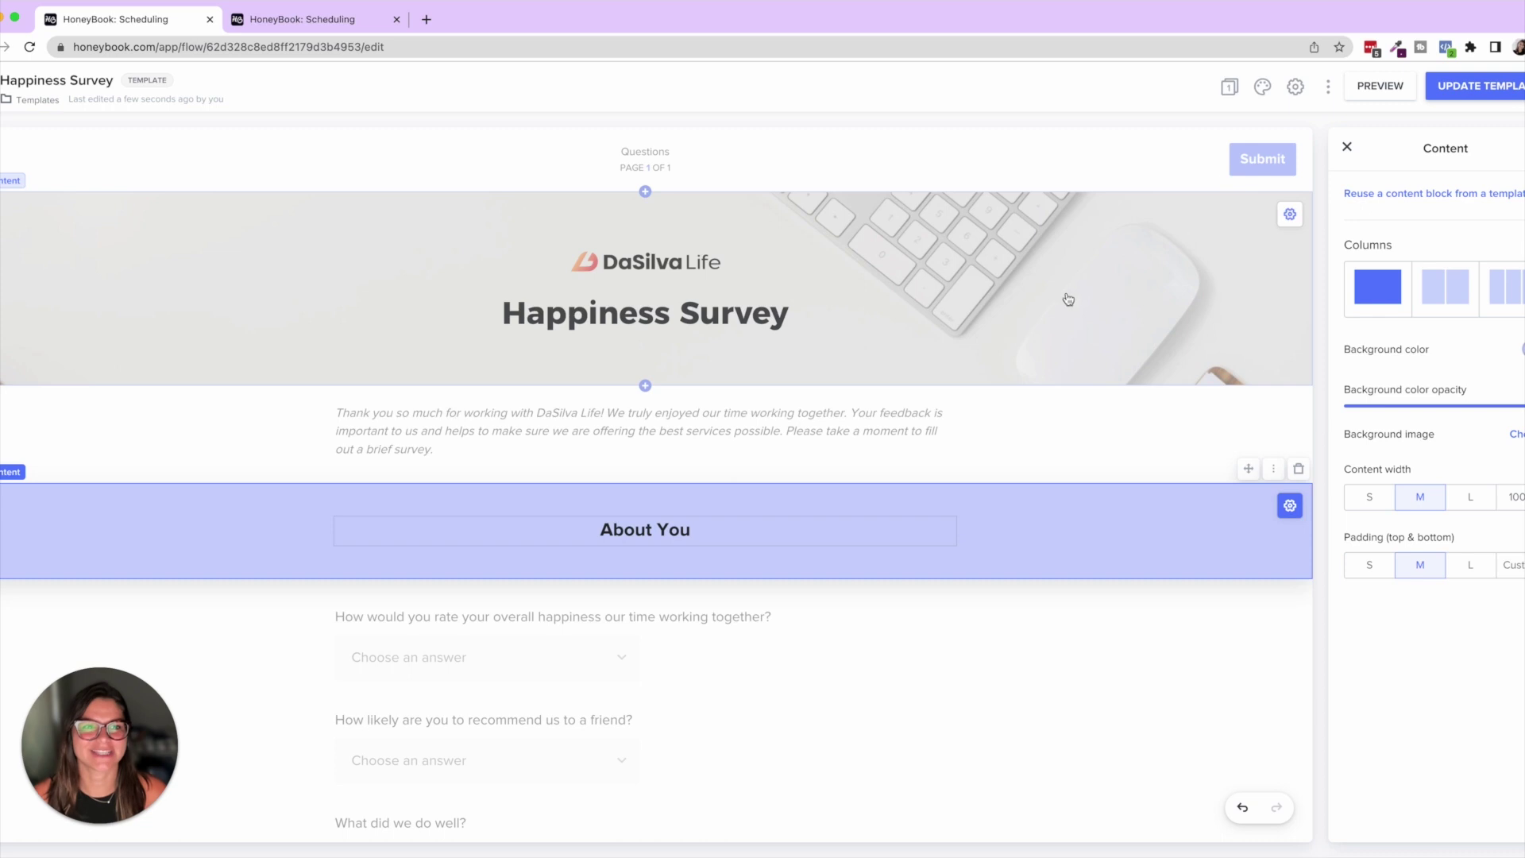
- Open the Submit button's navigation settings, then close them to return to the page list
click(612, 167)
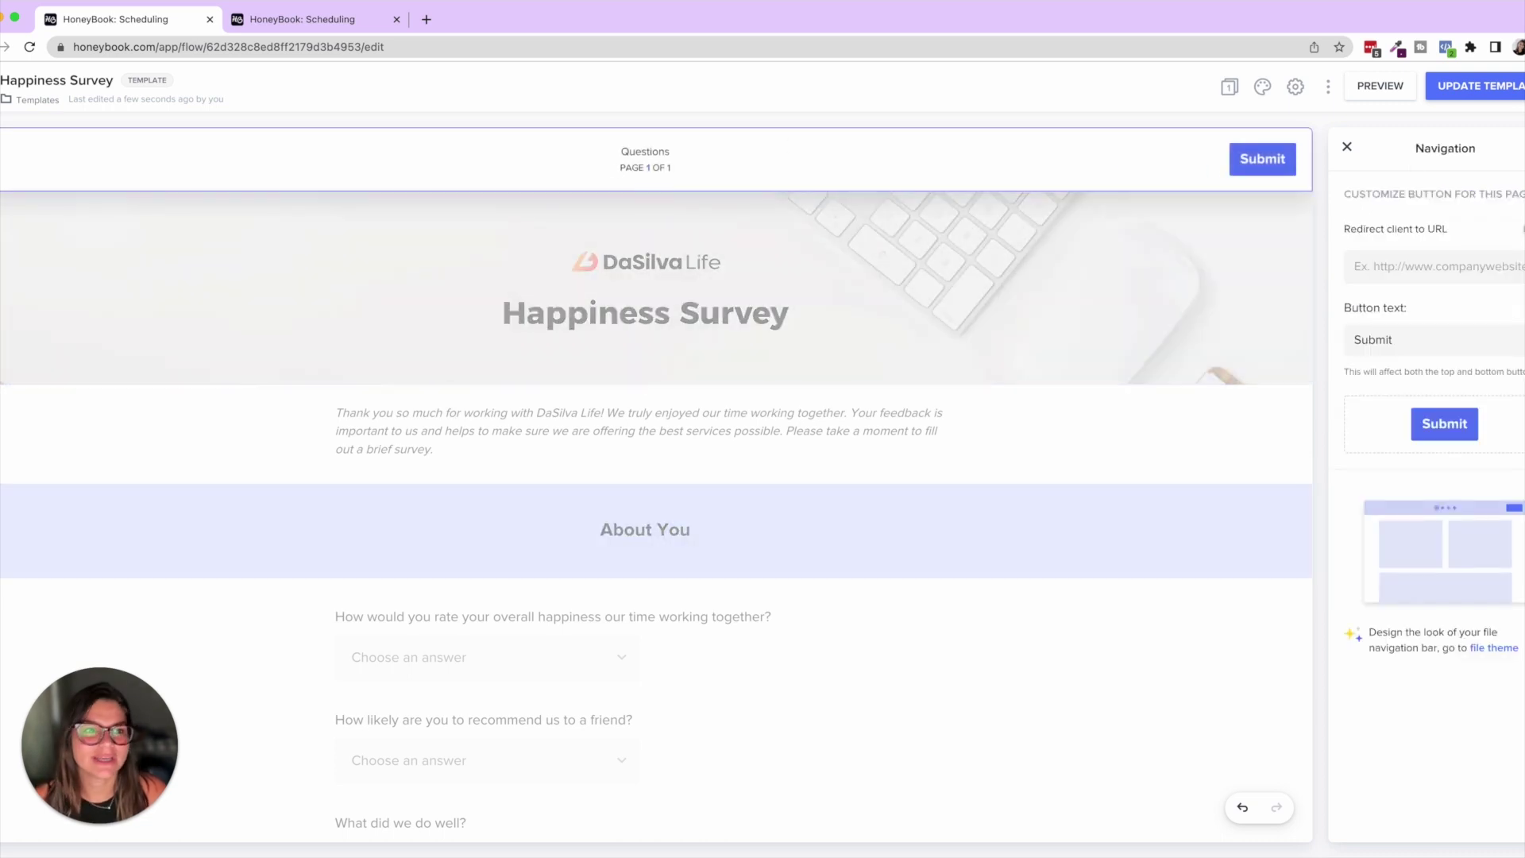
click(1348, 149)
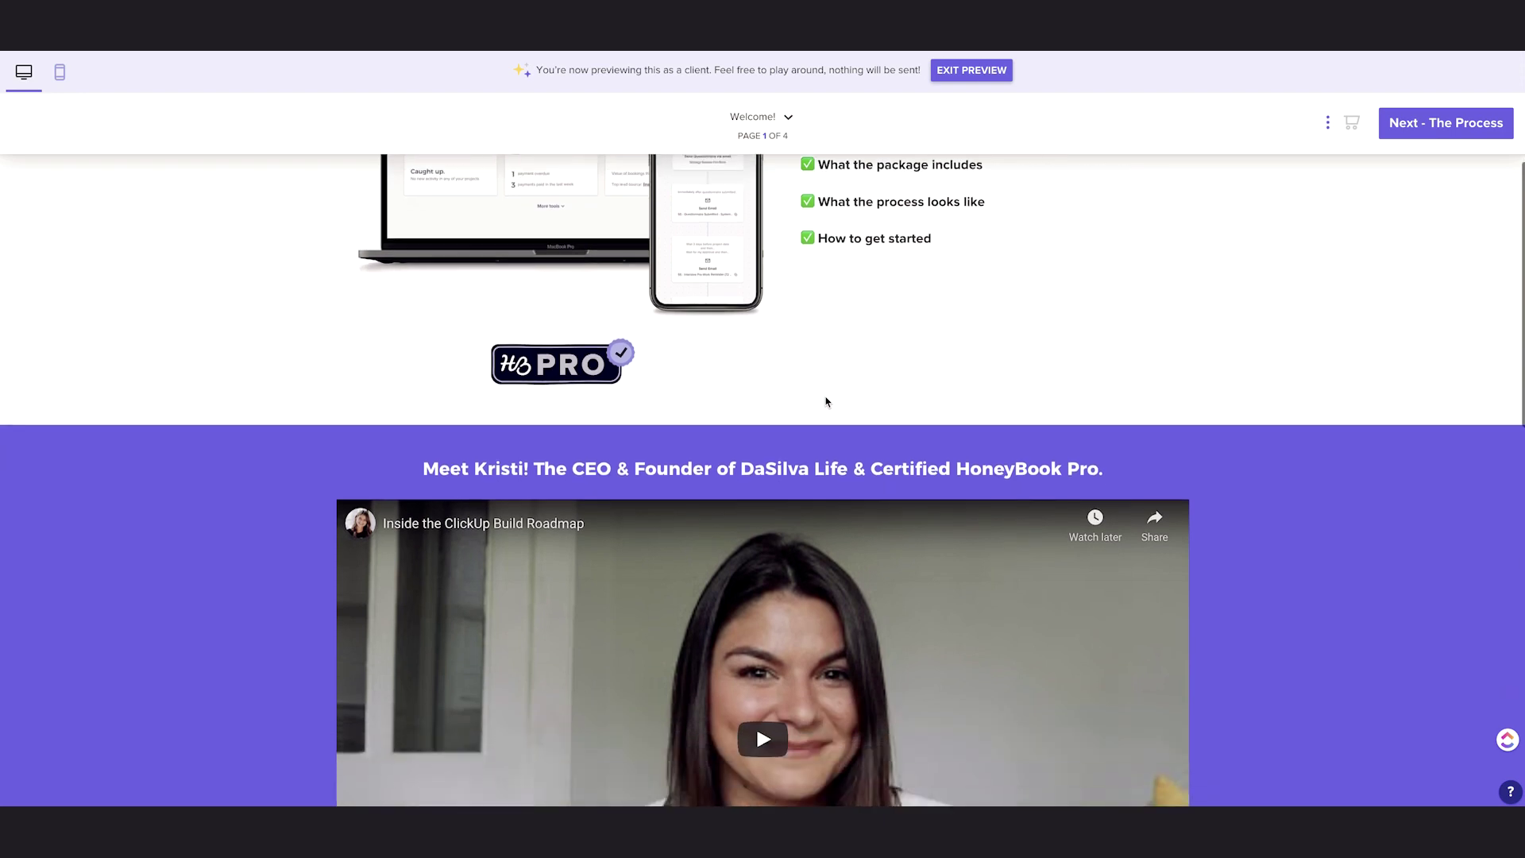
scroll(826, 401, down, 5)
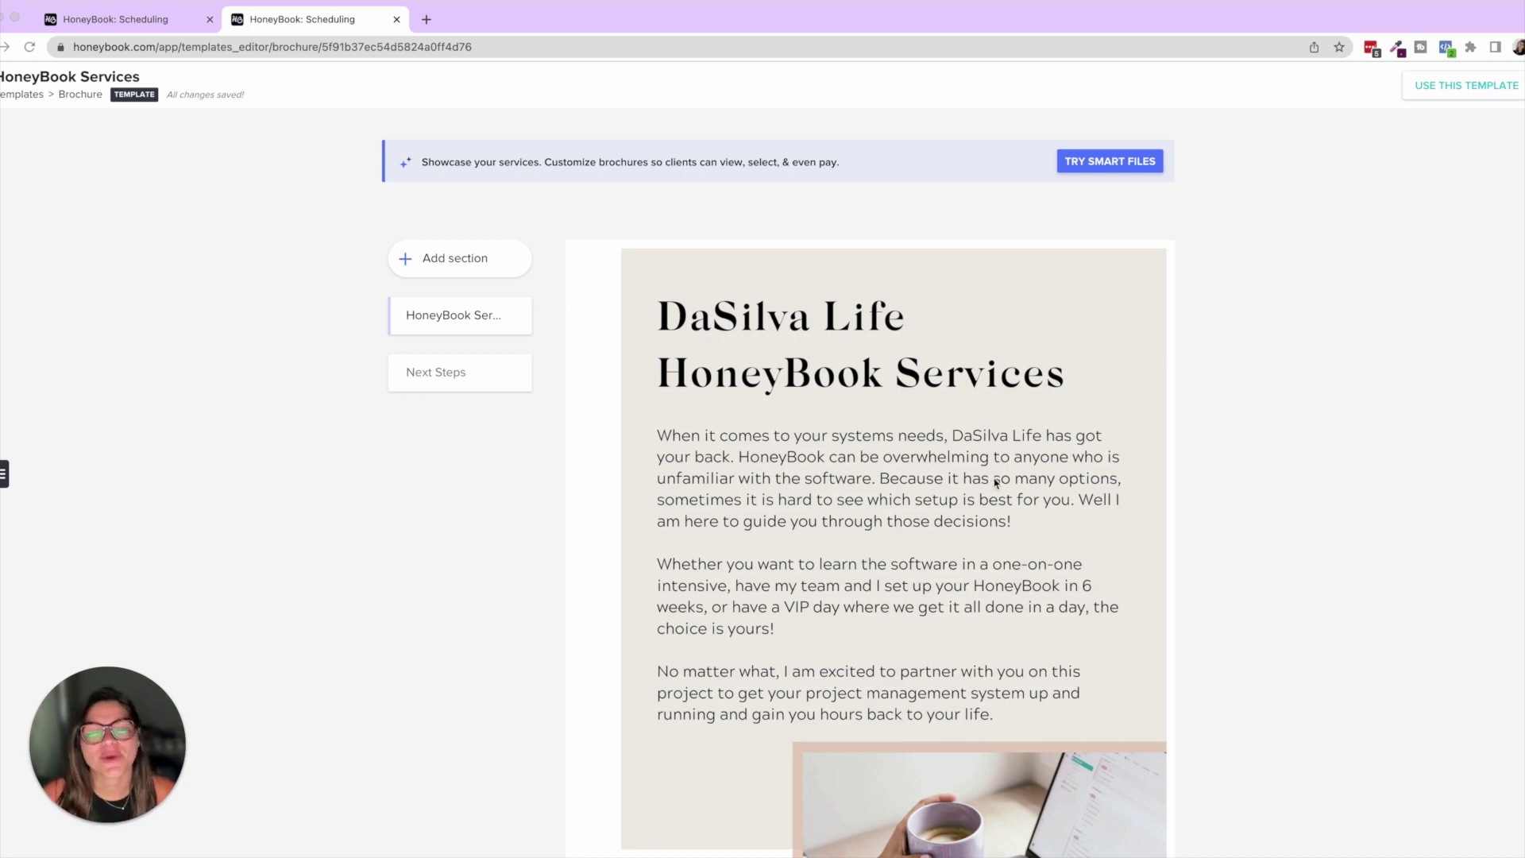
- Add a Services Items block below the legacy brochure's project question, delete it, then switch to the new brochure tab
scroll(993, 484, down, 2)
scroll(985, 496, up, 2)
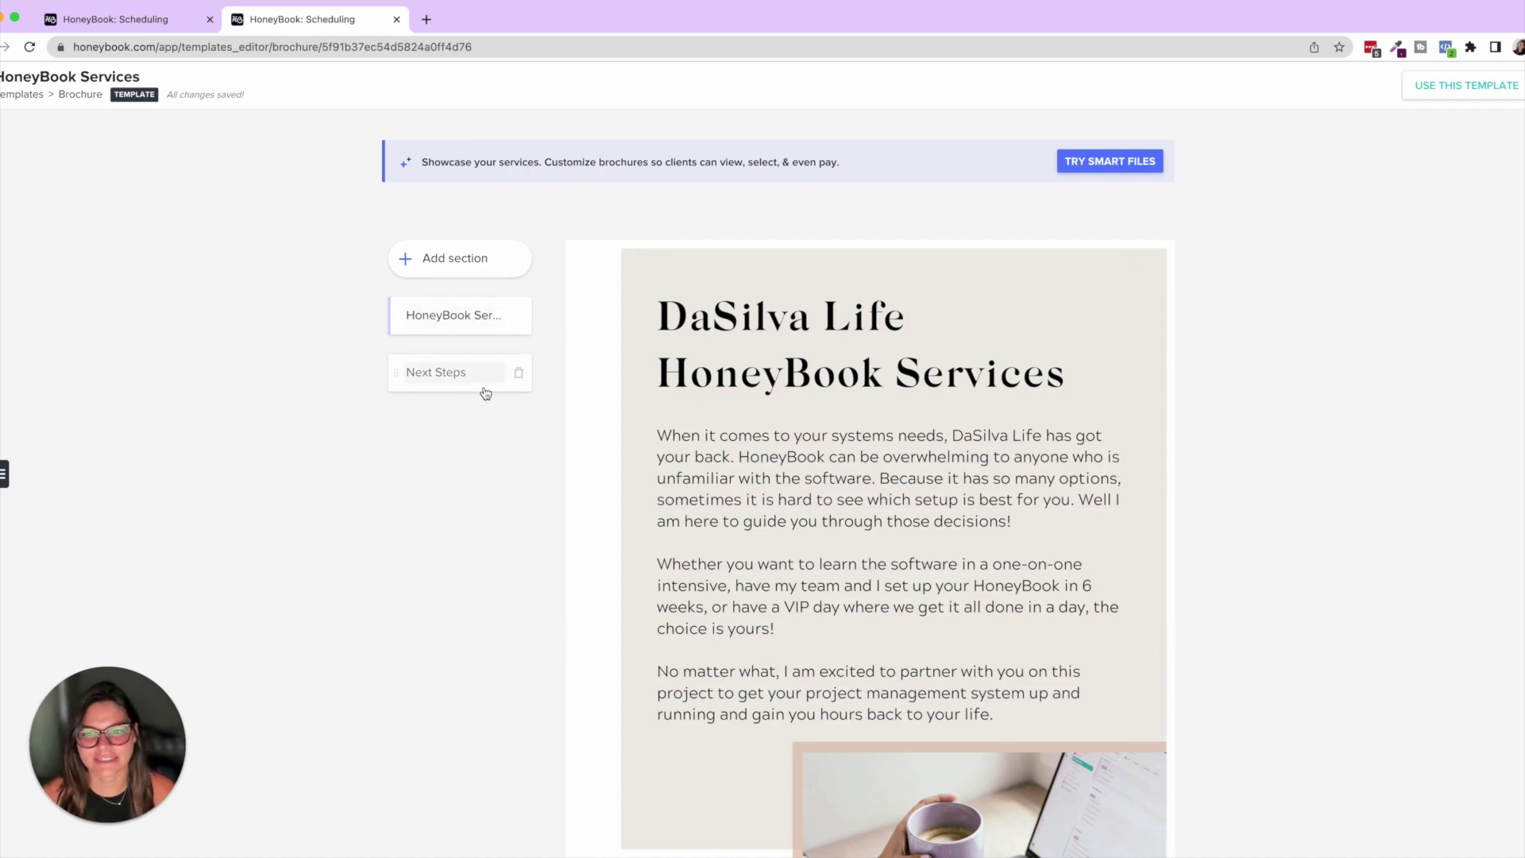
scroll(737, 429, down, 10)
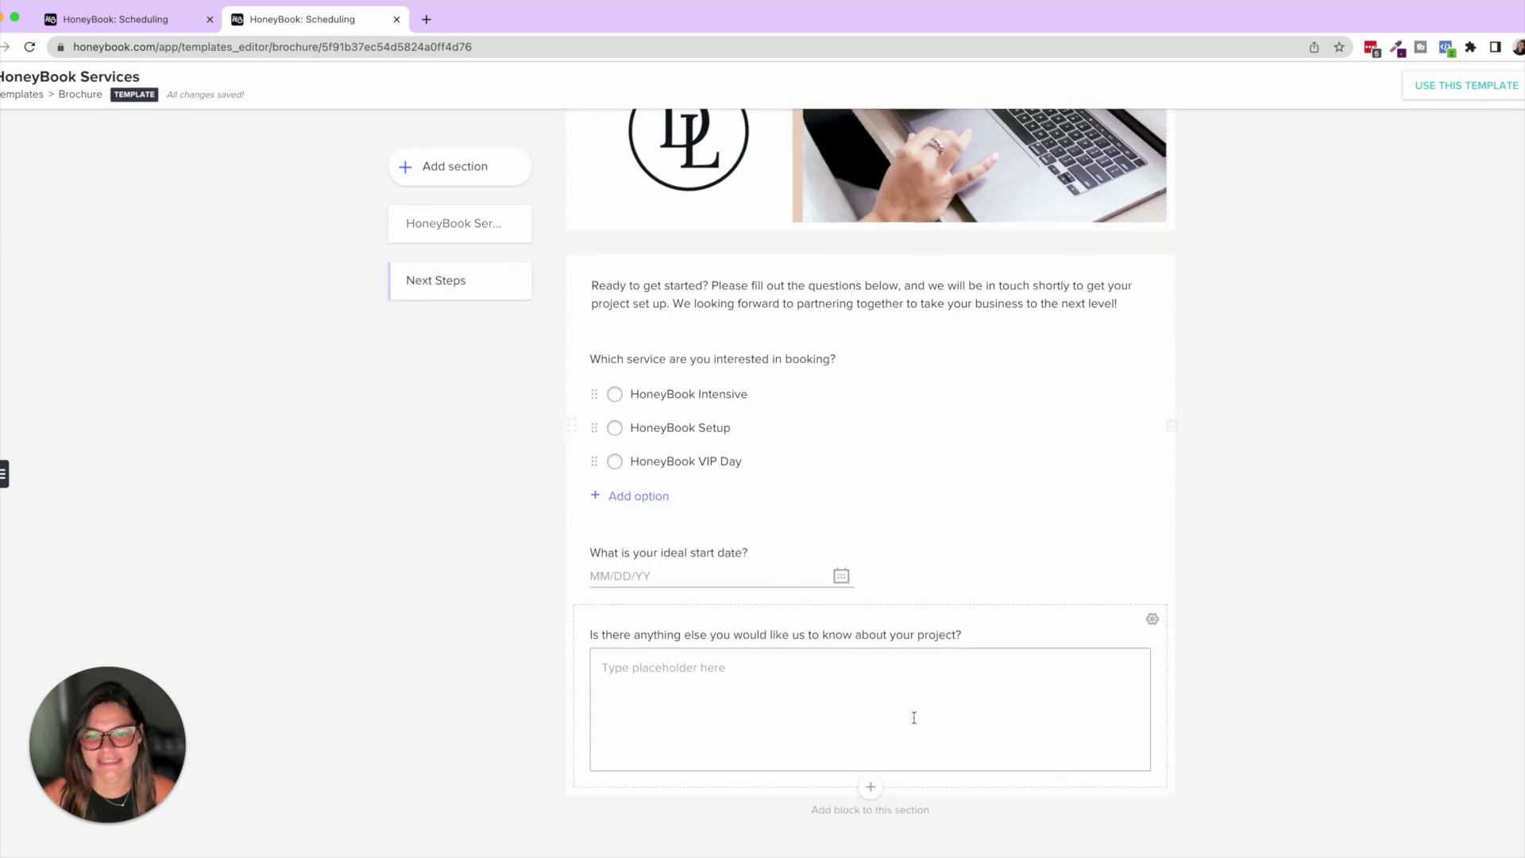
click(871, 786)
click(872, 556)
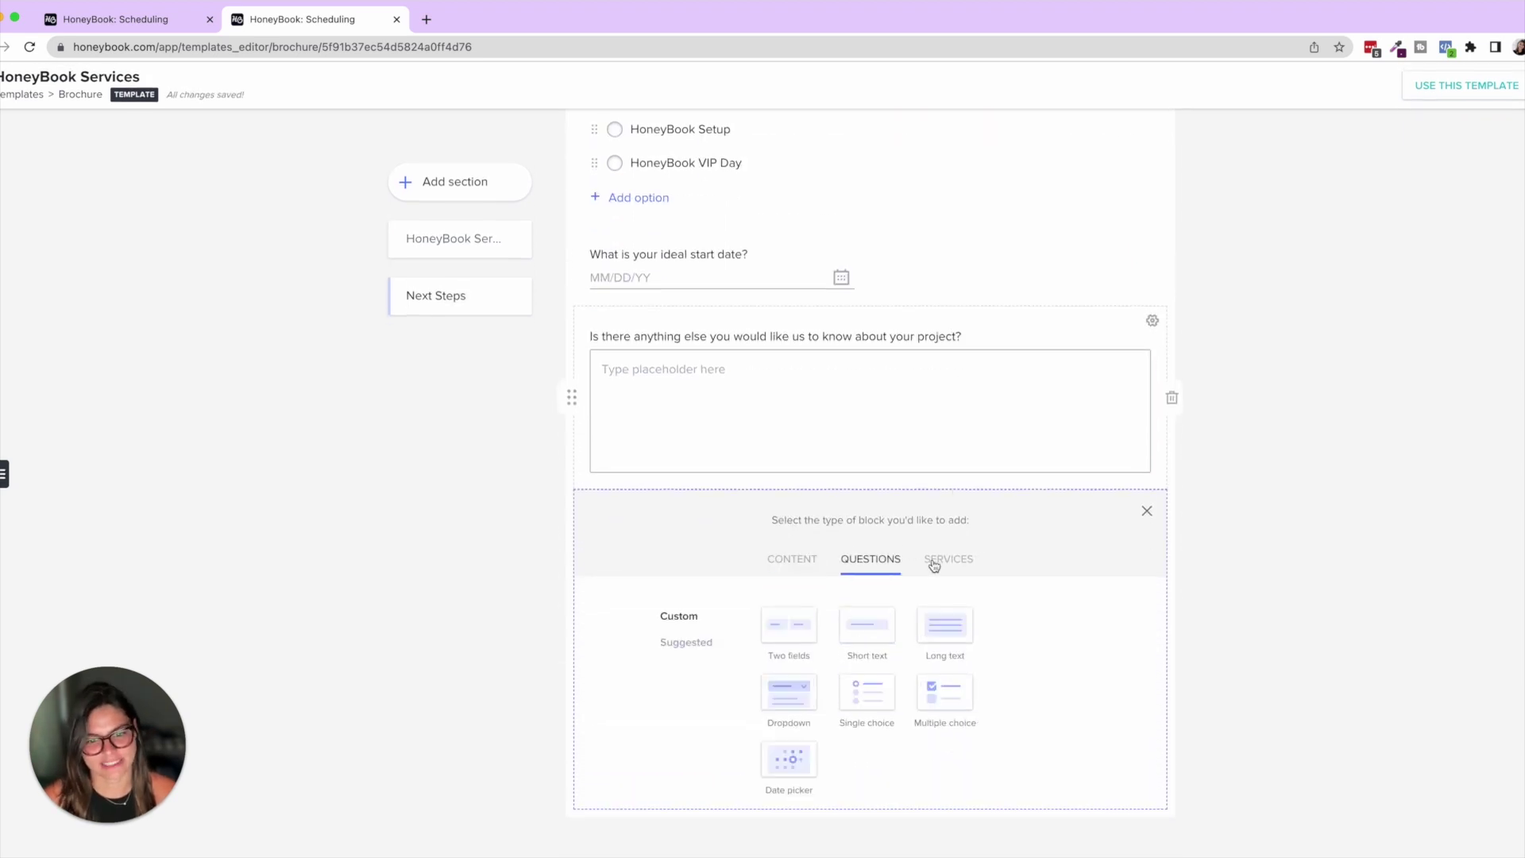
key(Escape)
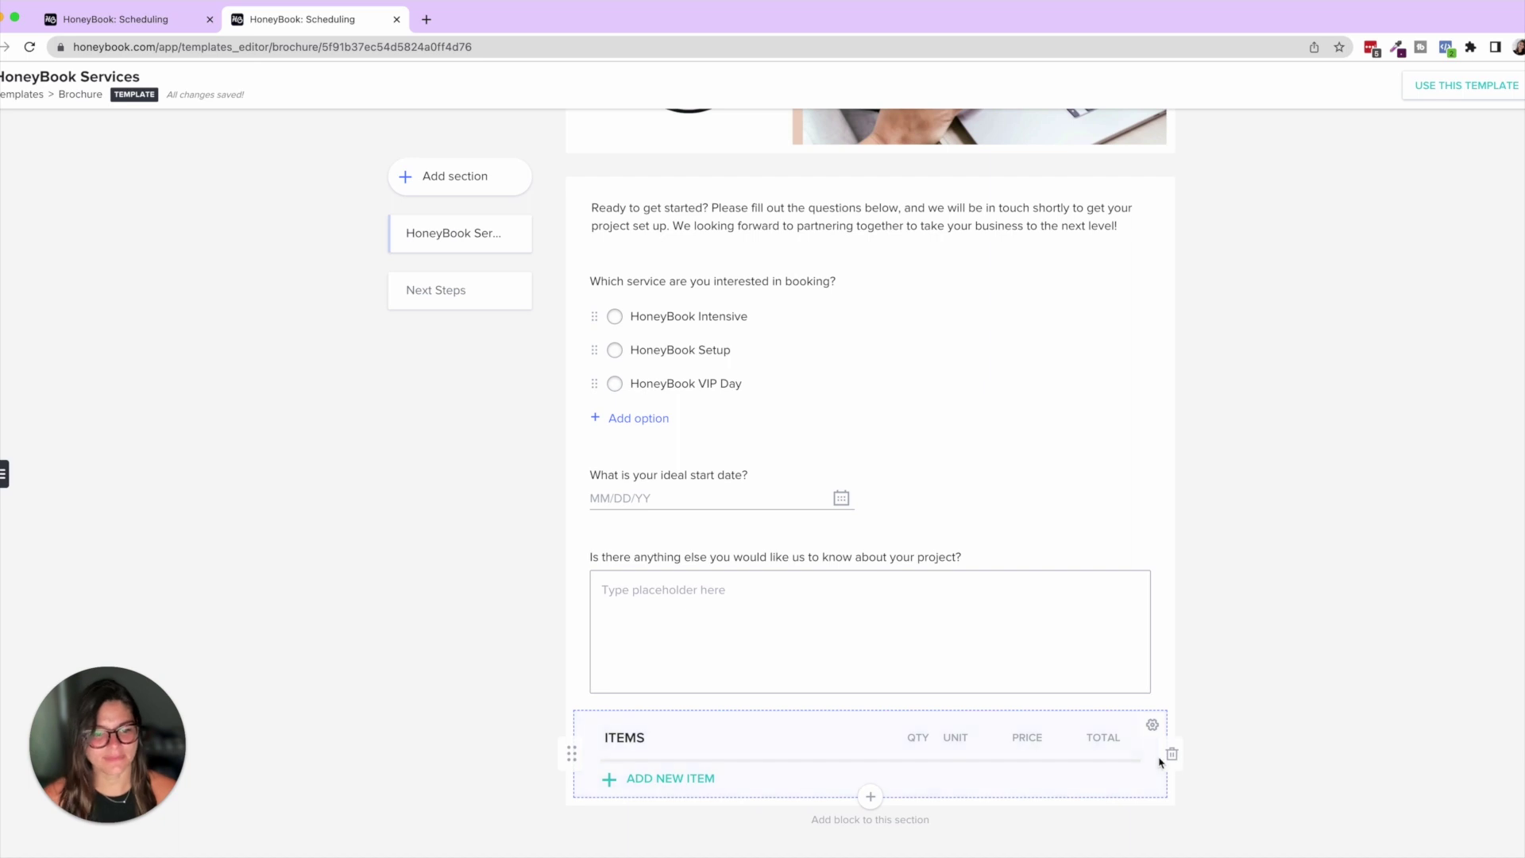
click(1172, 754)
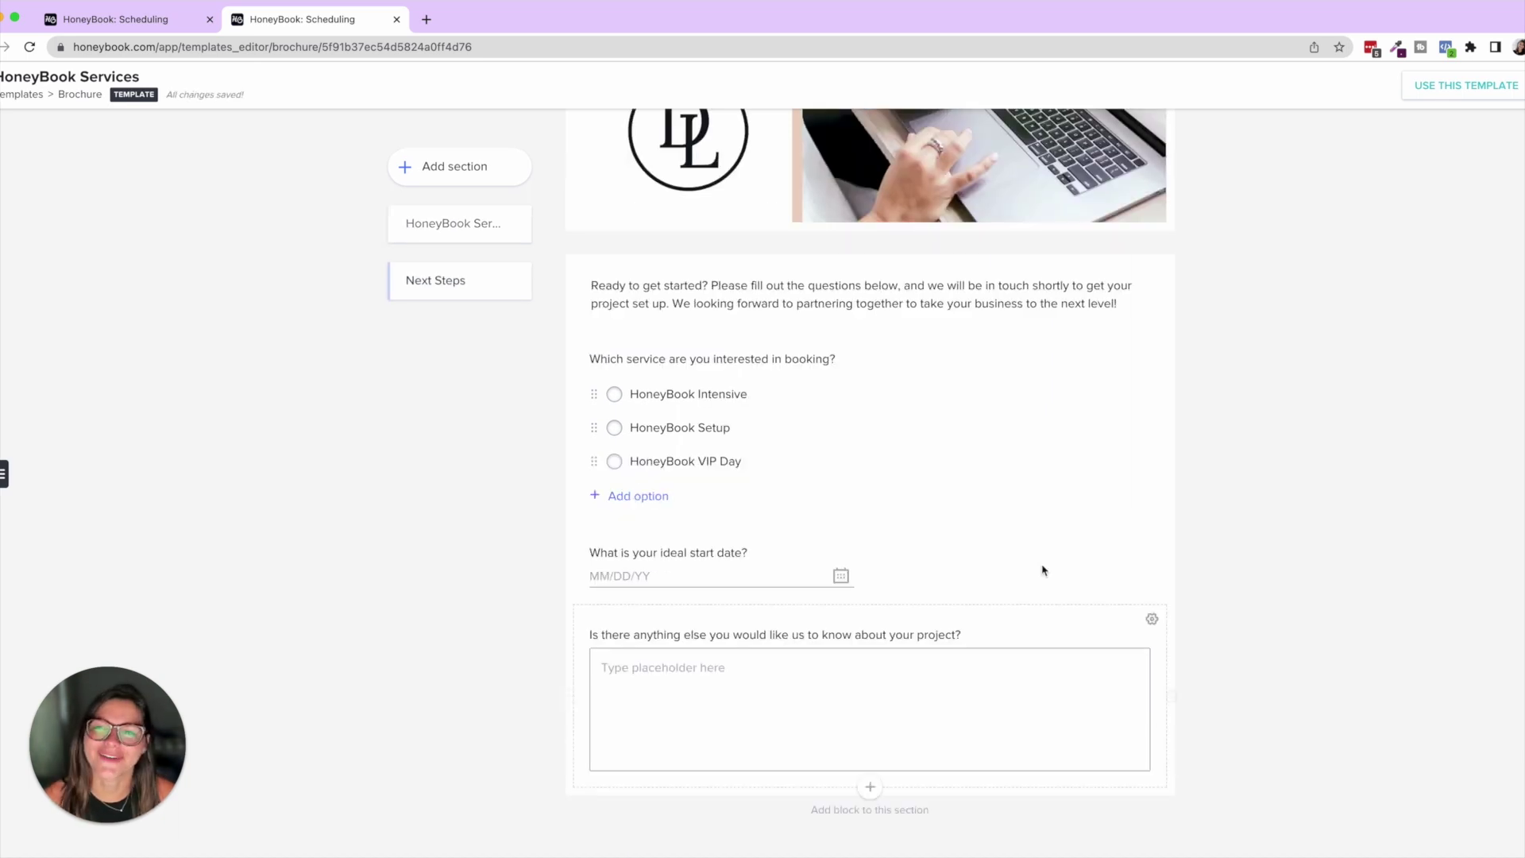
key(ctrl+shift+Tab)
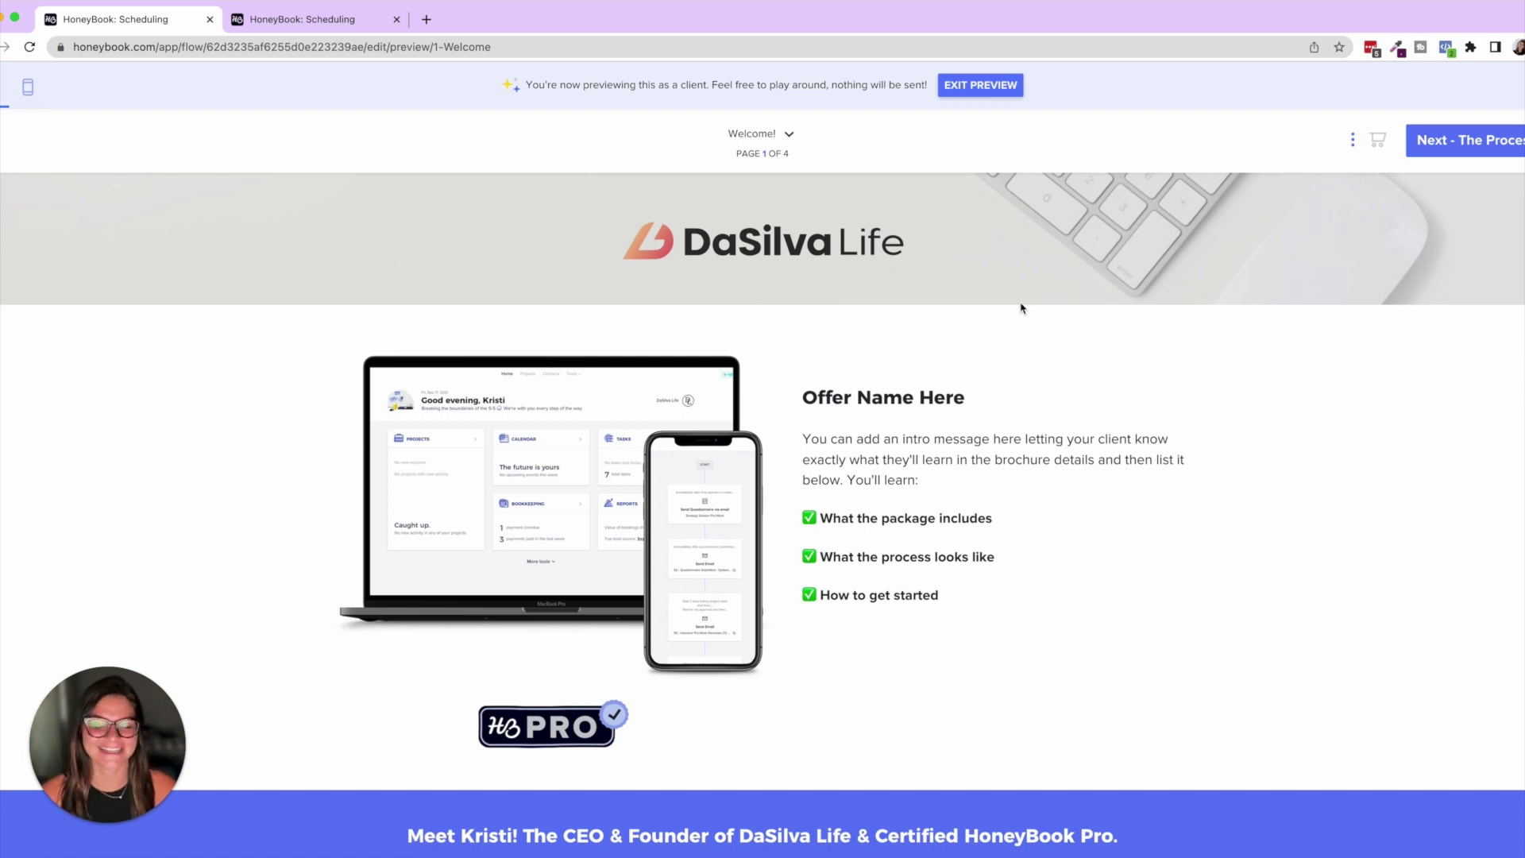
scroll(1025, 311, down, 6)
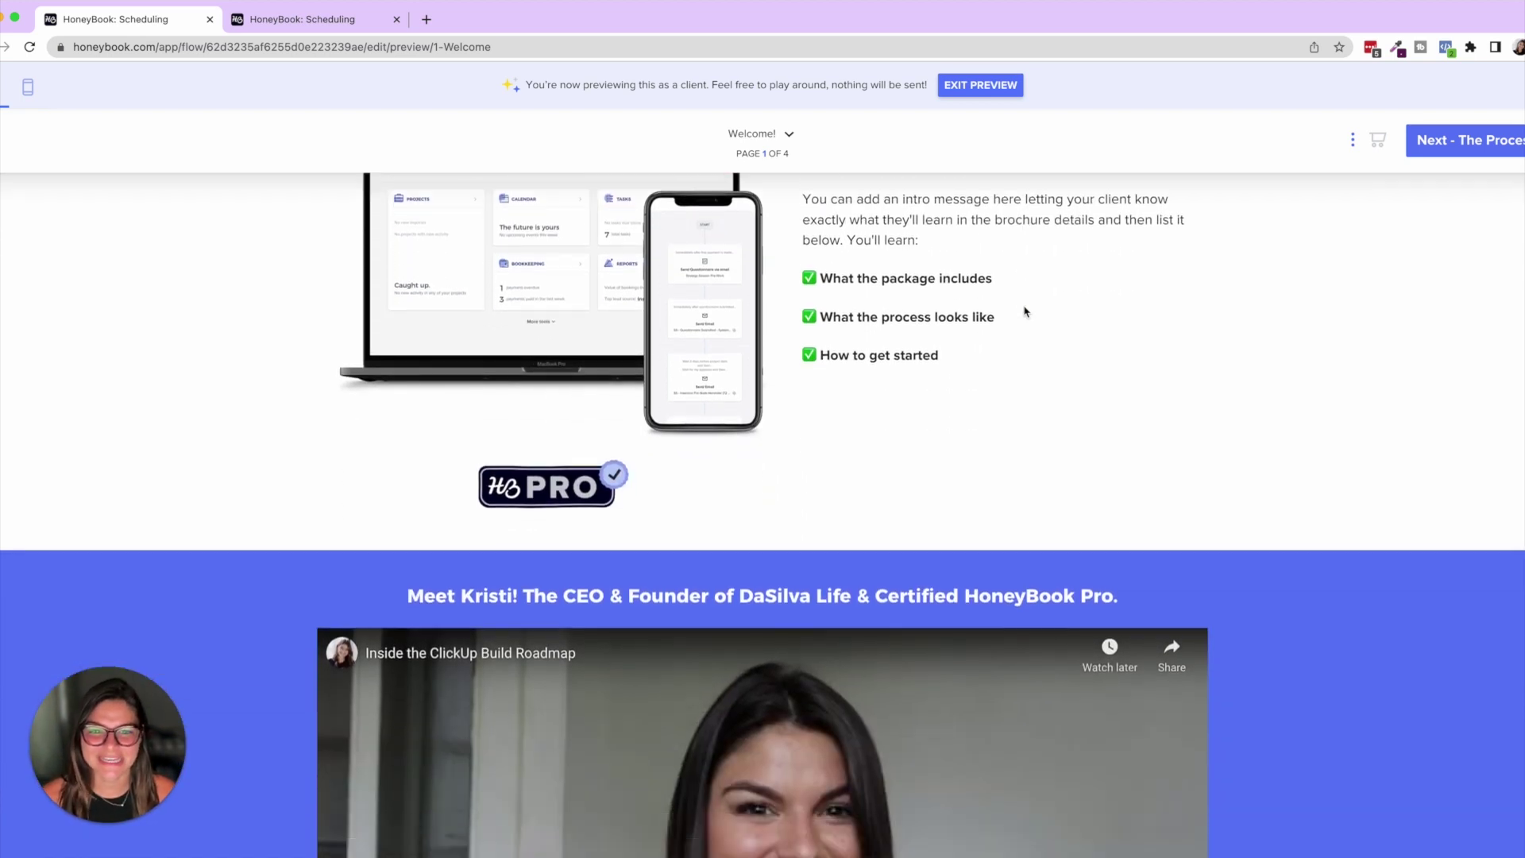
scroll(1025, 312, down, 2)
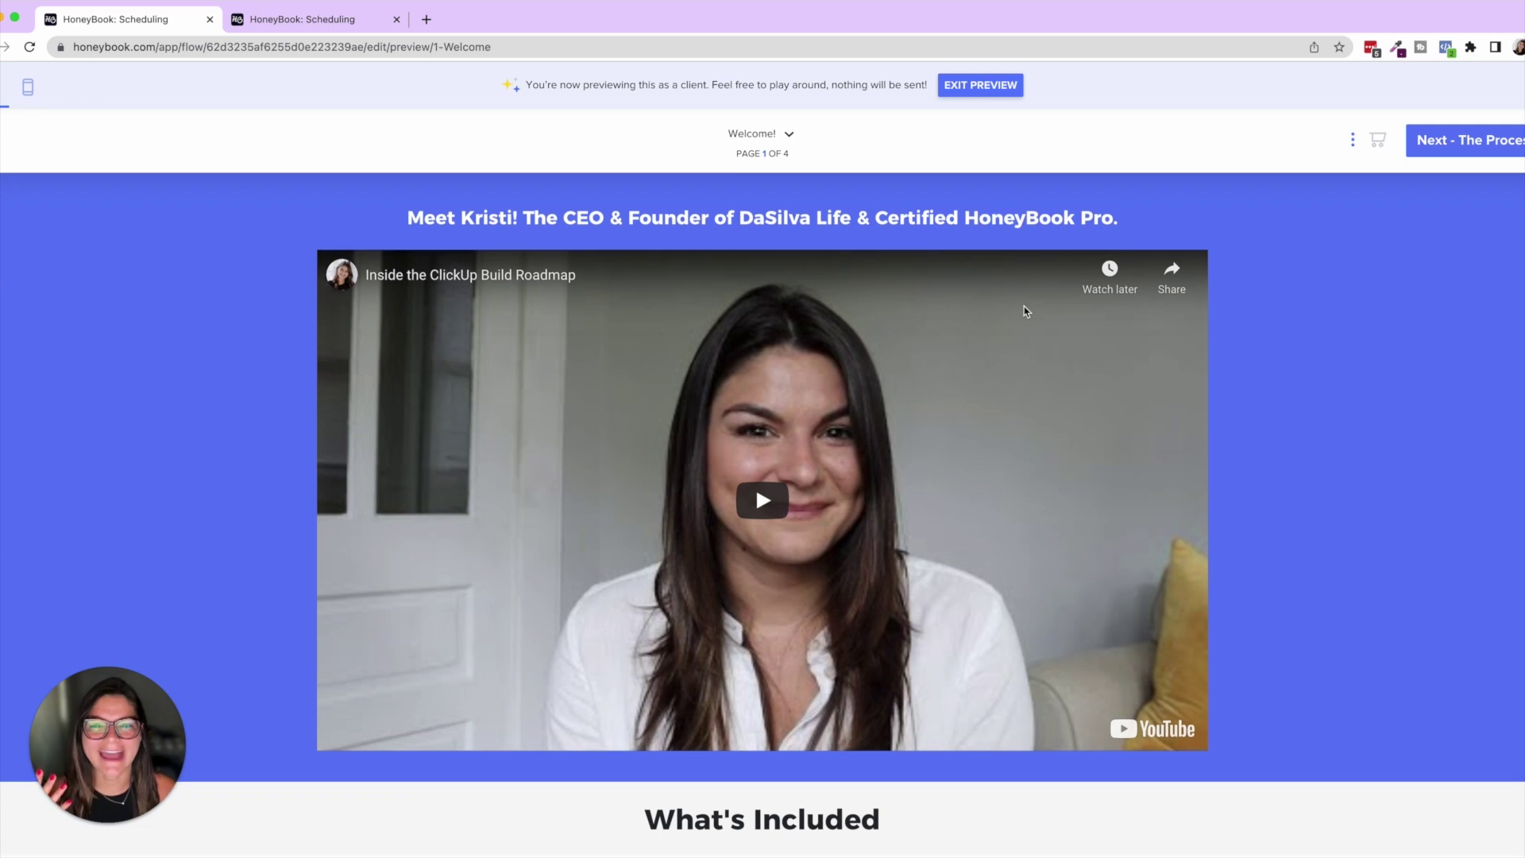
scroll(1024, 311, down, 8)
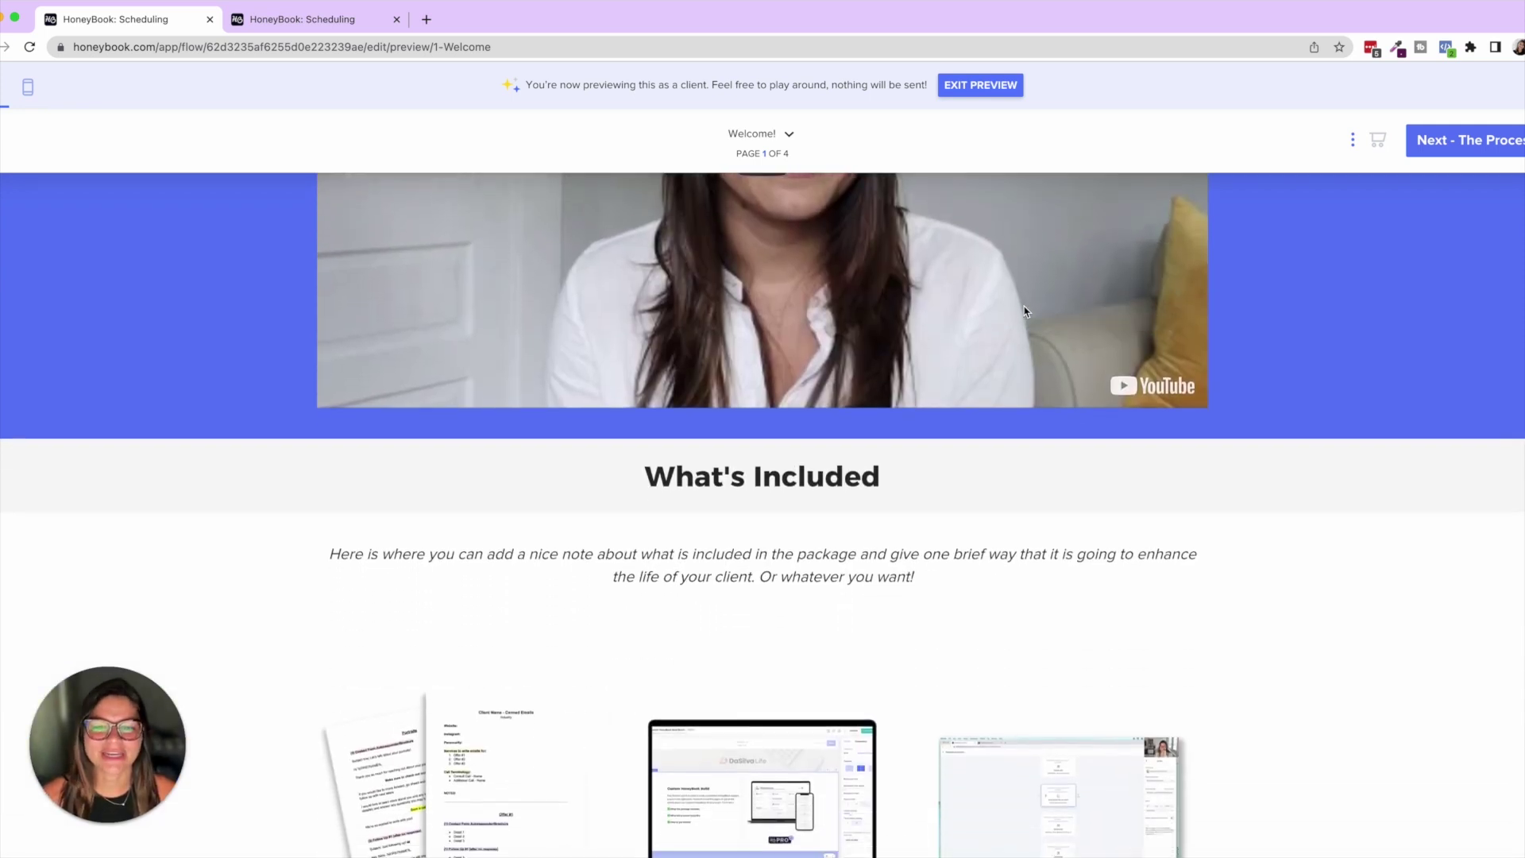
scroll(1025, 312, down, 3)
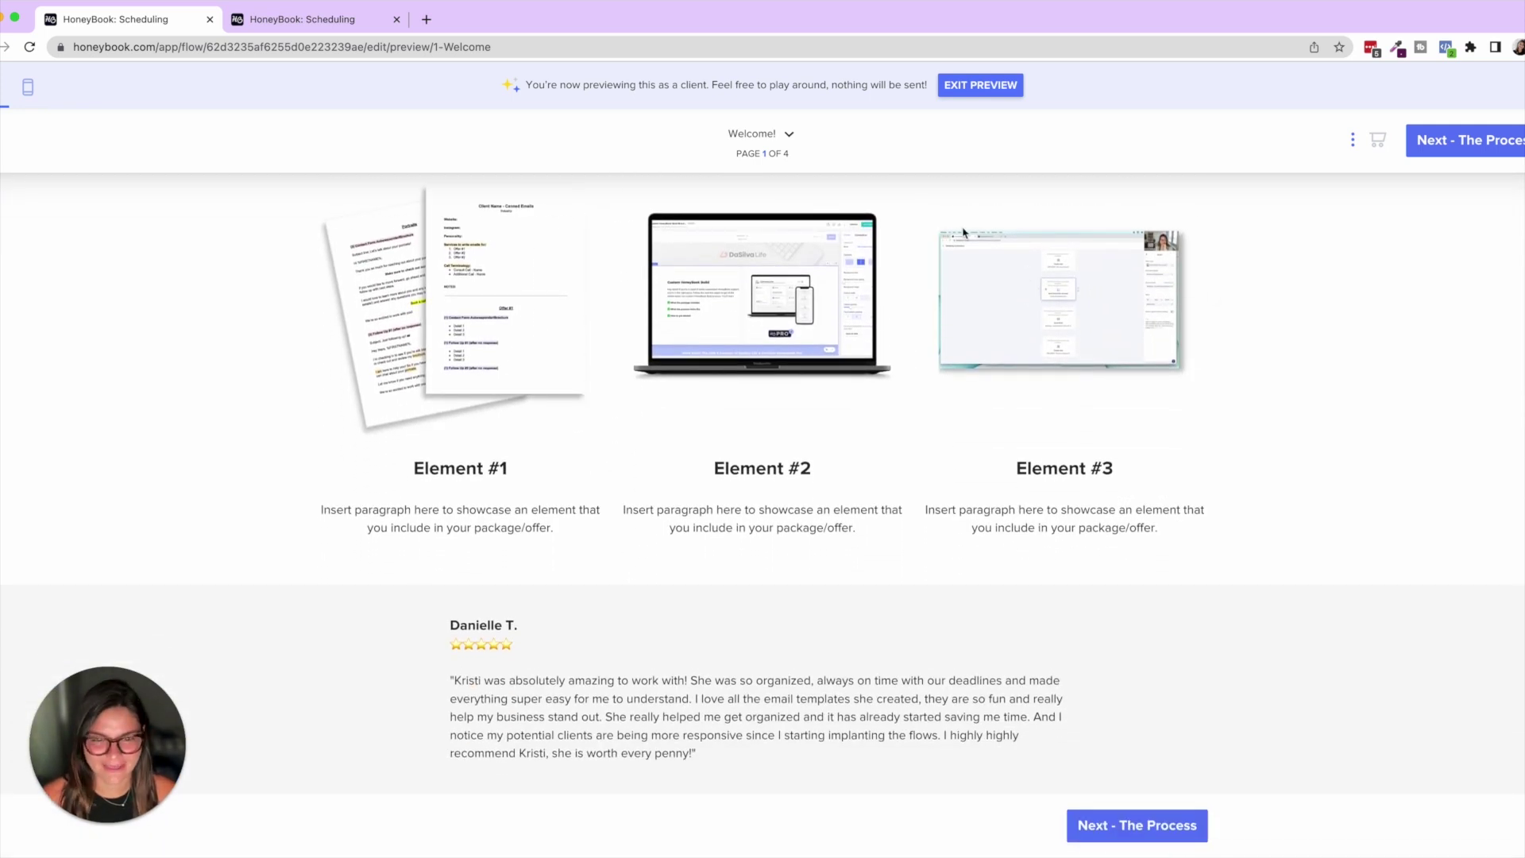
scroll(961, 226, up, 13)
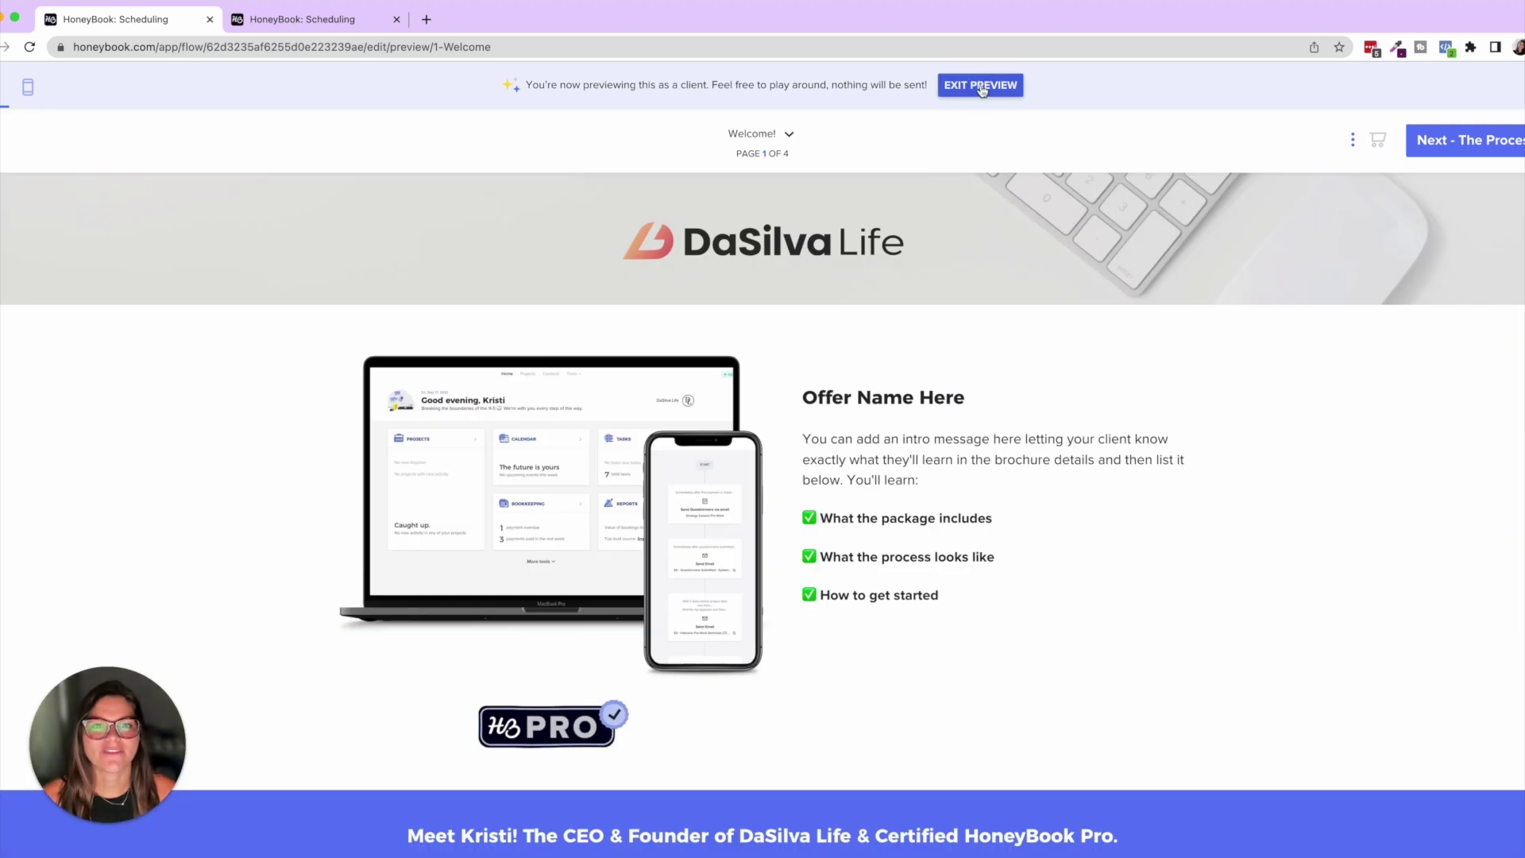
- Exit the preview and inspect the offer section's blocks: laptop-and-phone image and 'Offer Name Here' heading
click(983, 87)
click(1212, 438)
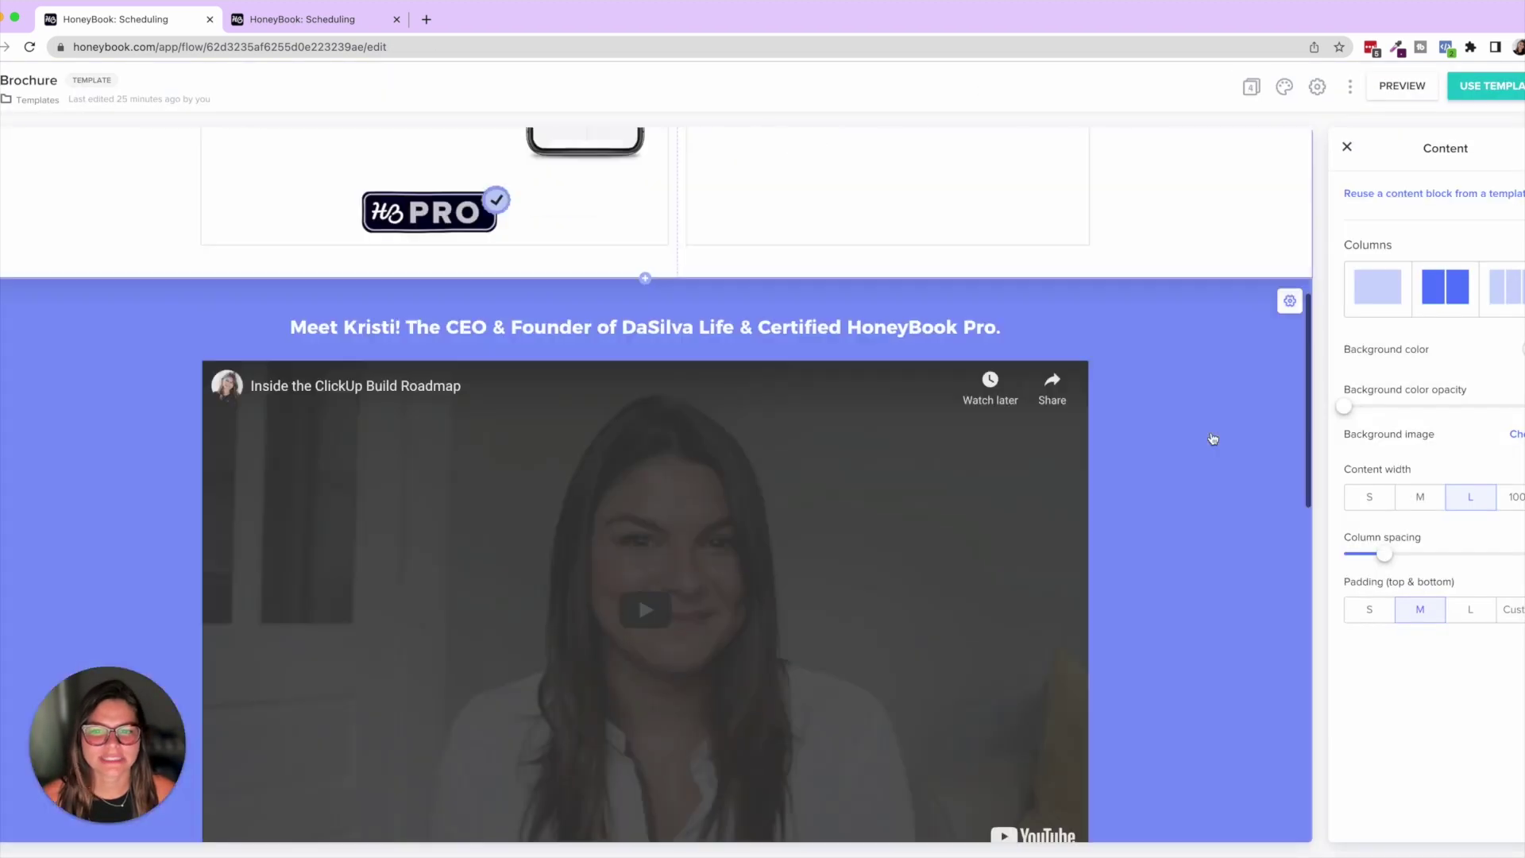
scroll(854, 244, up, 6)
click(386, 440)
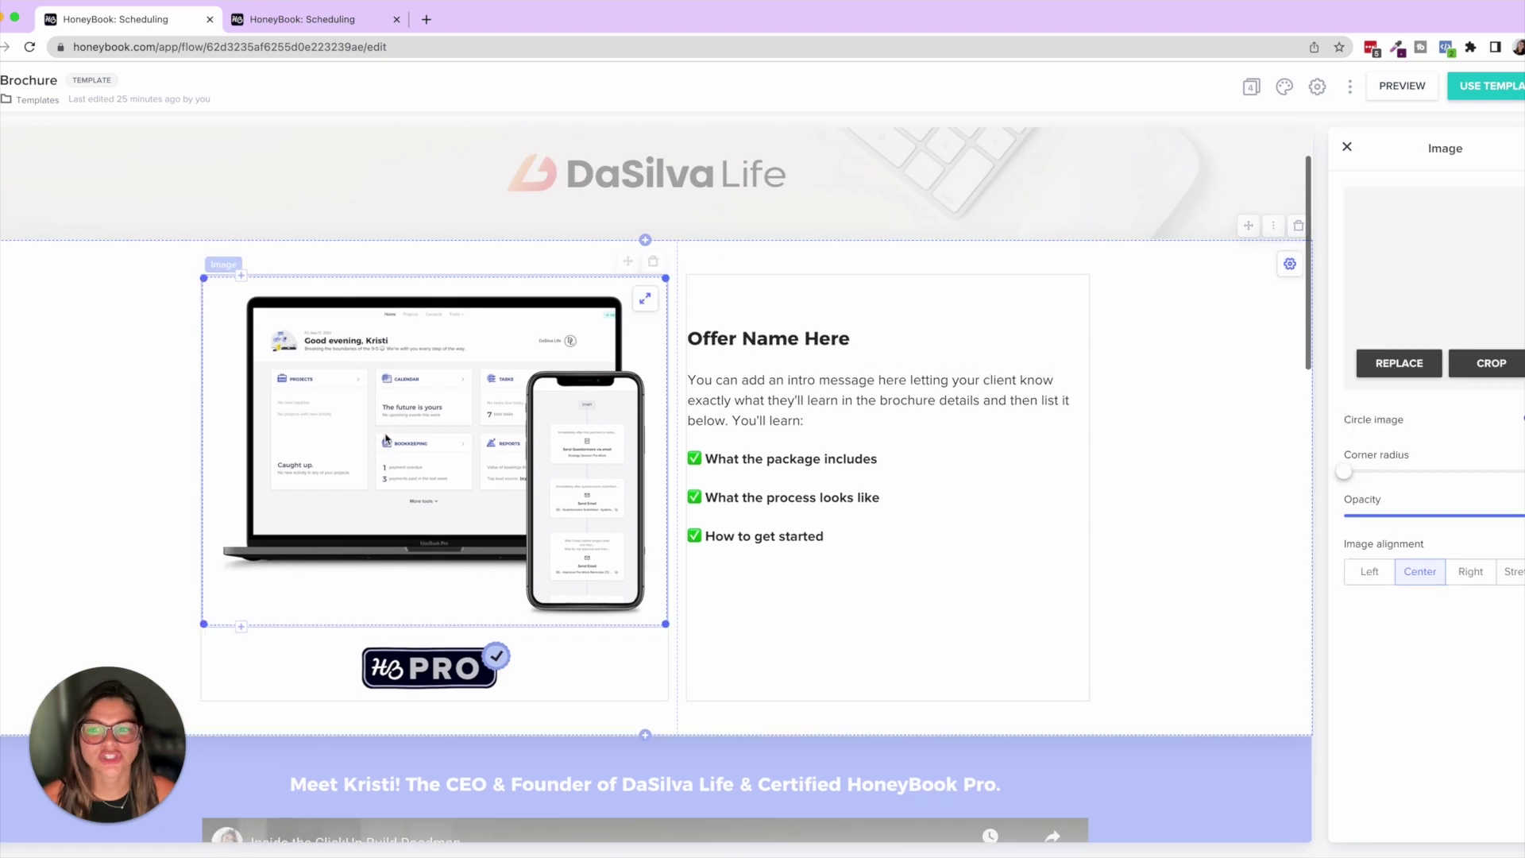
click(792, 368)
triple_click(792, 368)
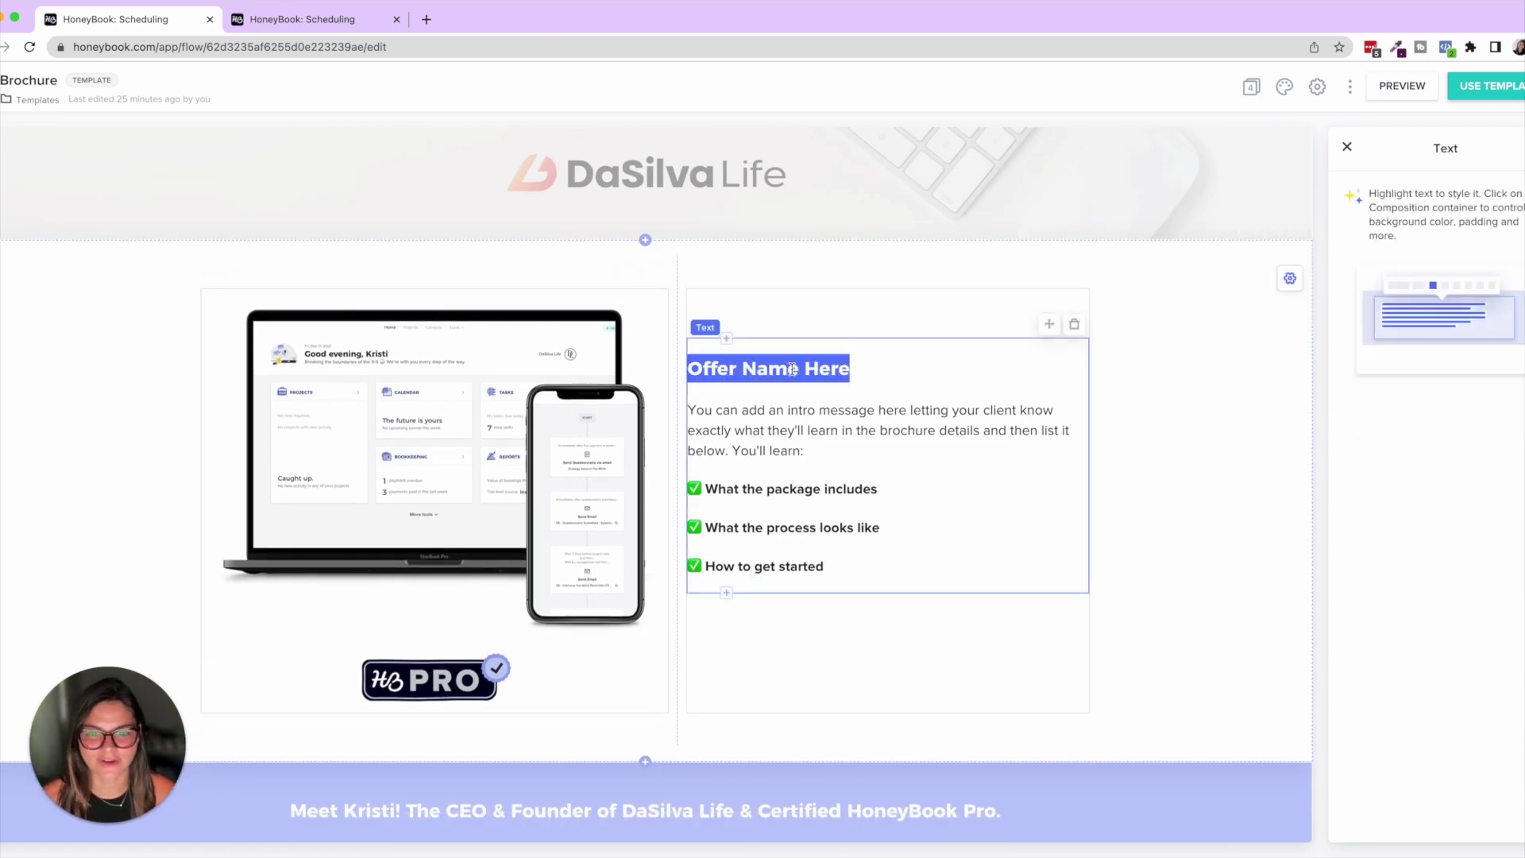
click(906, 367)
click(1179, 363)
scroll(1180, 363, up, 2)
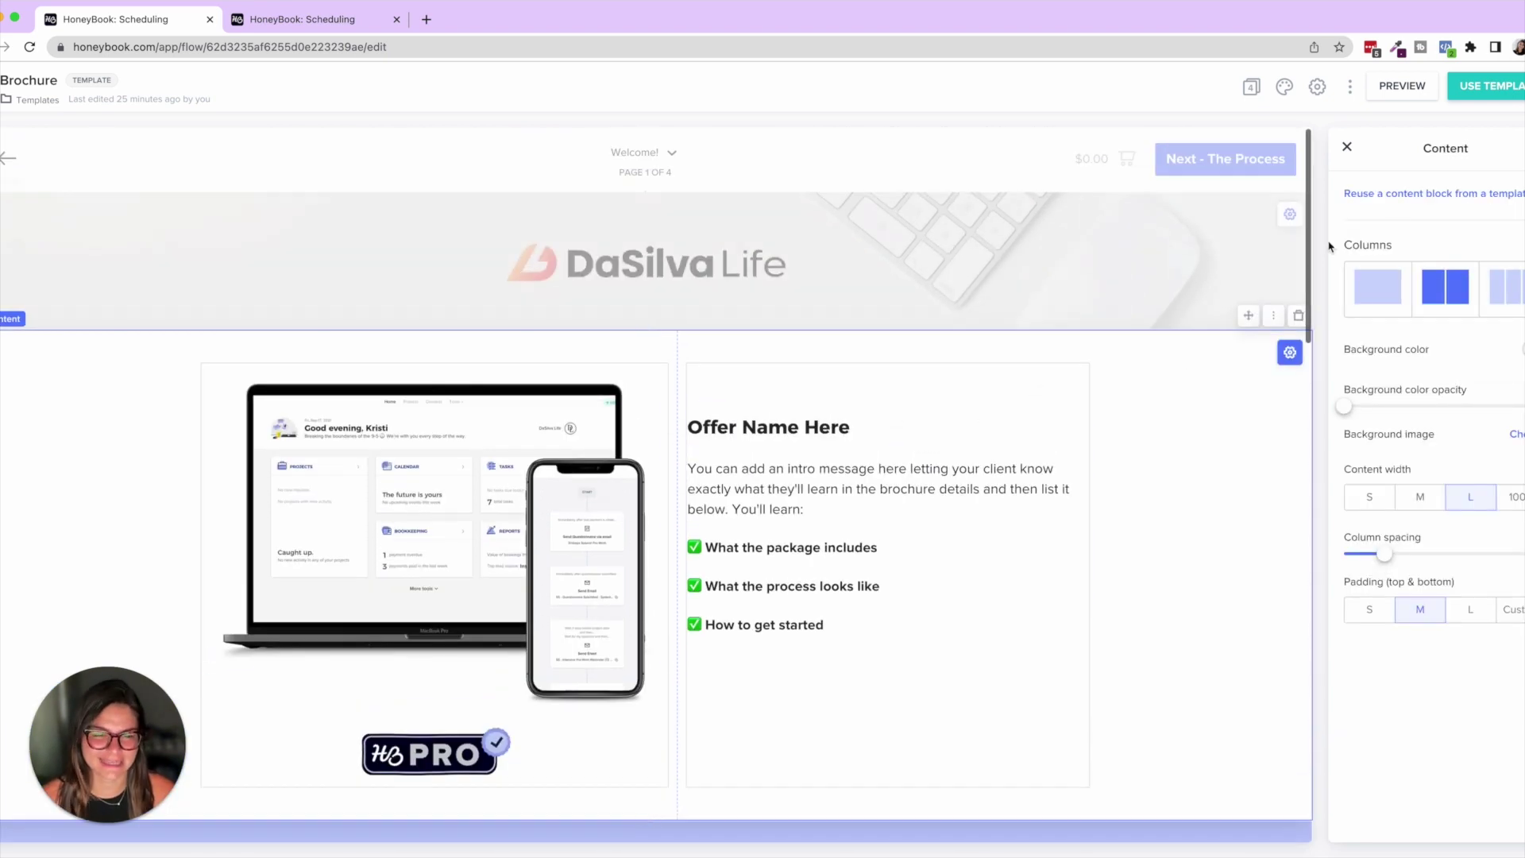
- Browse the Pages list through The Process, Pricing and Next Steps, then return to Welcome!
click(1346, 149)
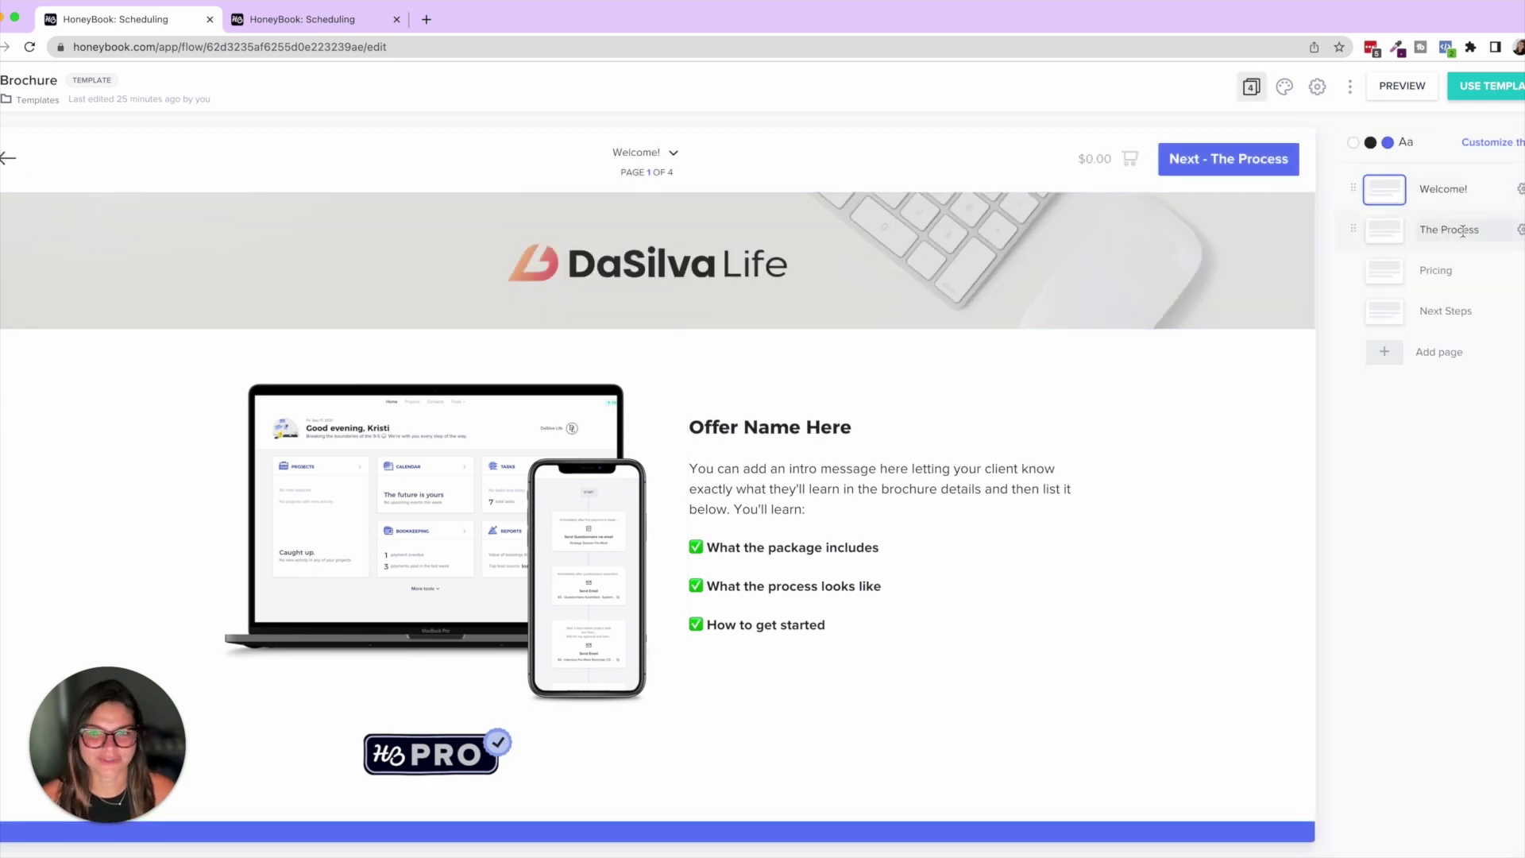
scroll(1089, 293, down, 10)
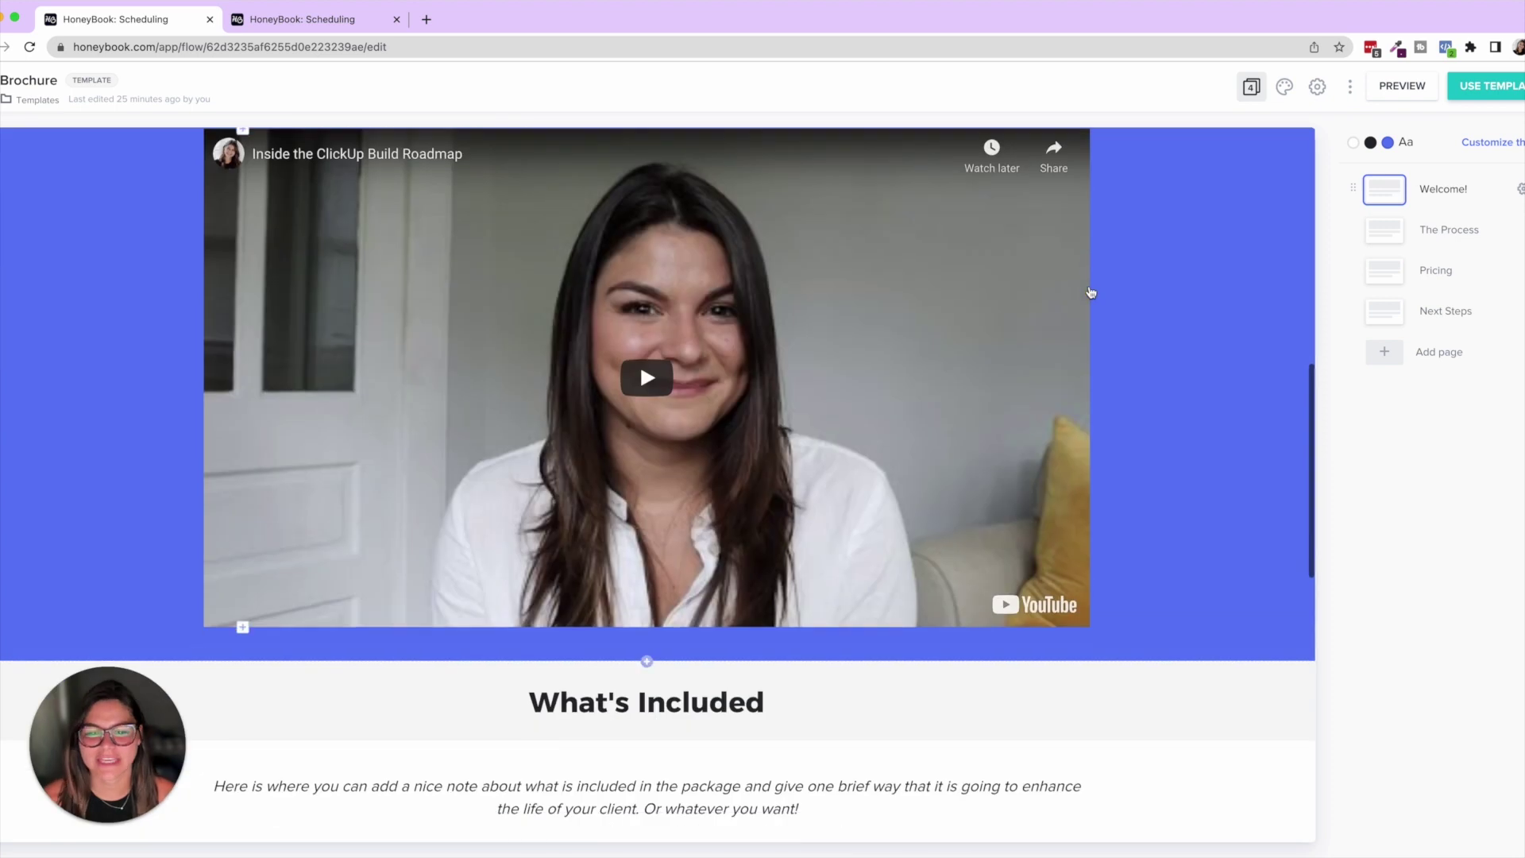
scroll(1090, 293, up, 13)
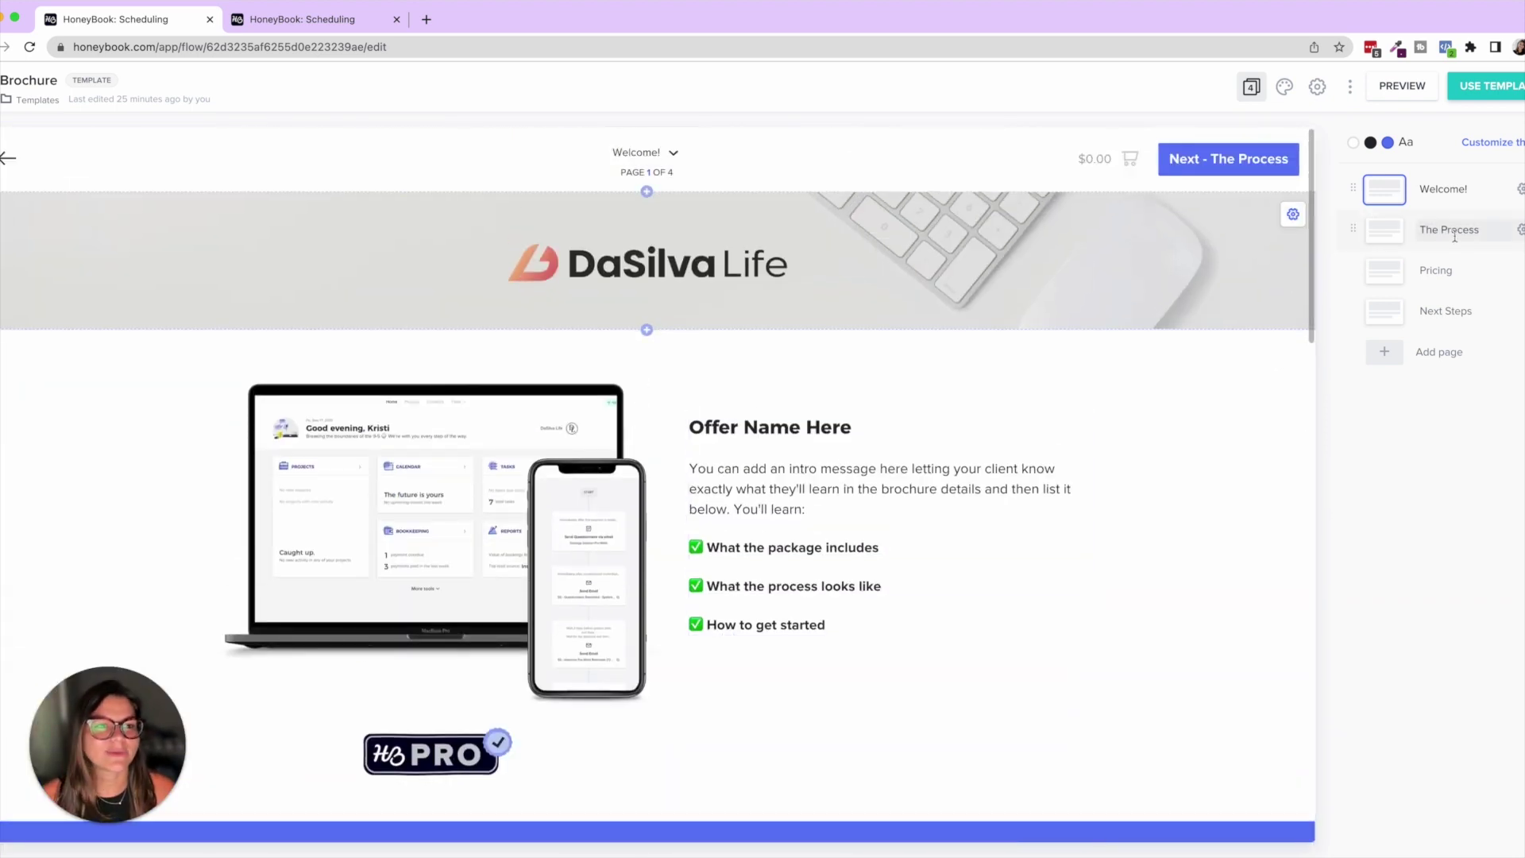
click(1455, 236)
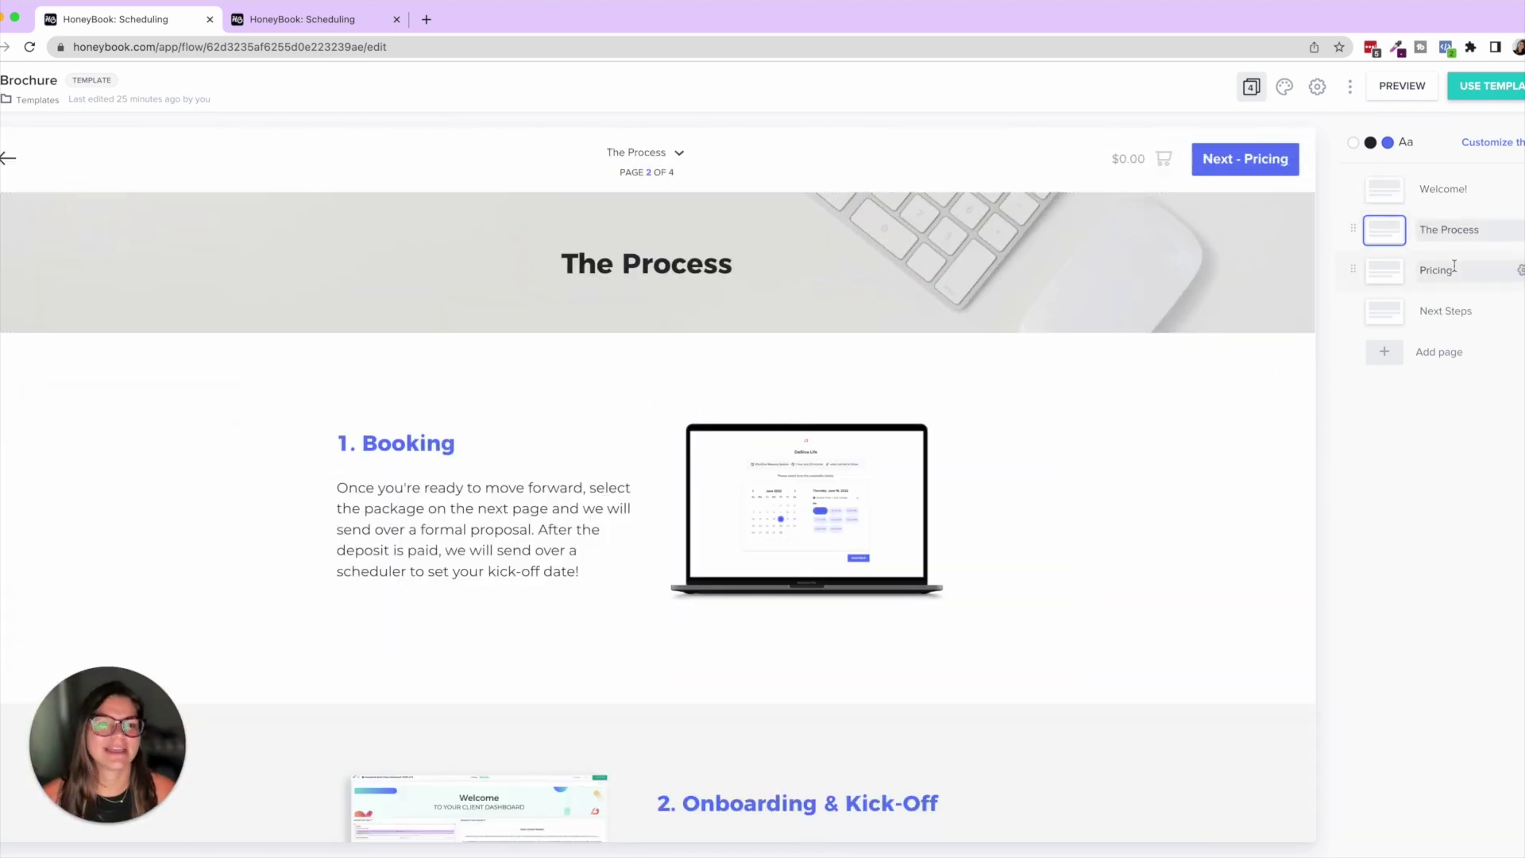
click(1455, 265)
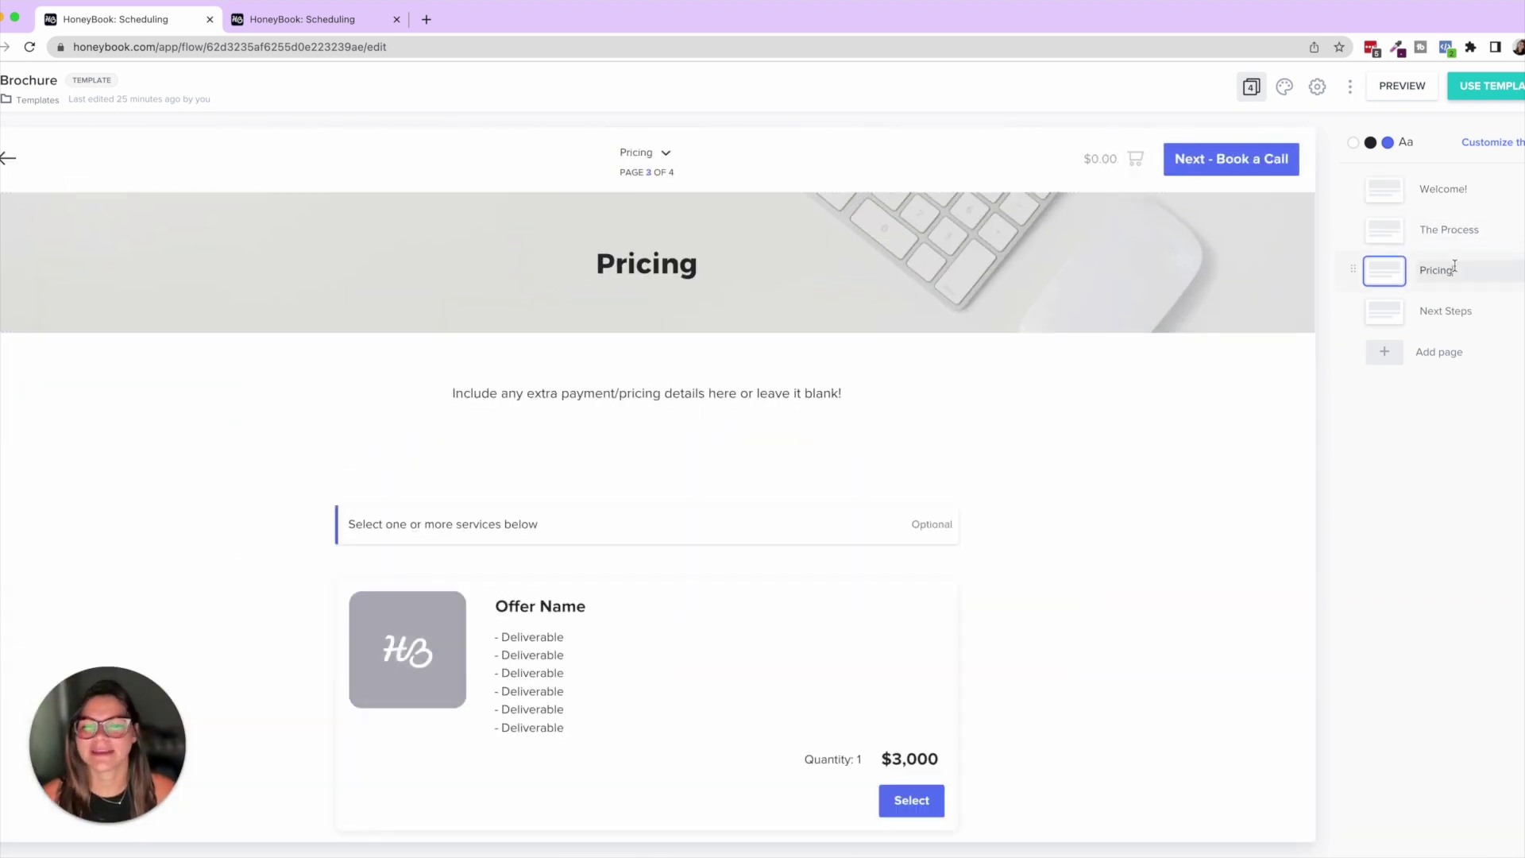
click(1452, 310)
scroll(1084, 392, down, 3)
scroll(1084, 390, down, 3)
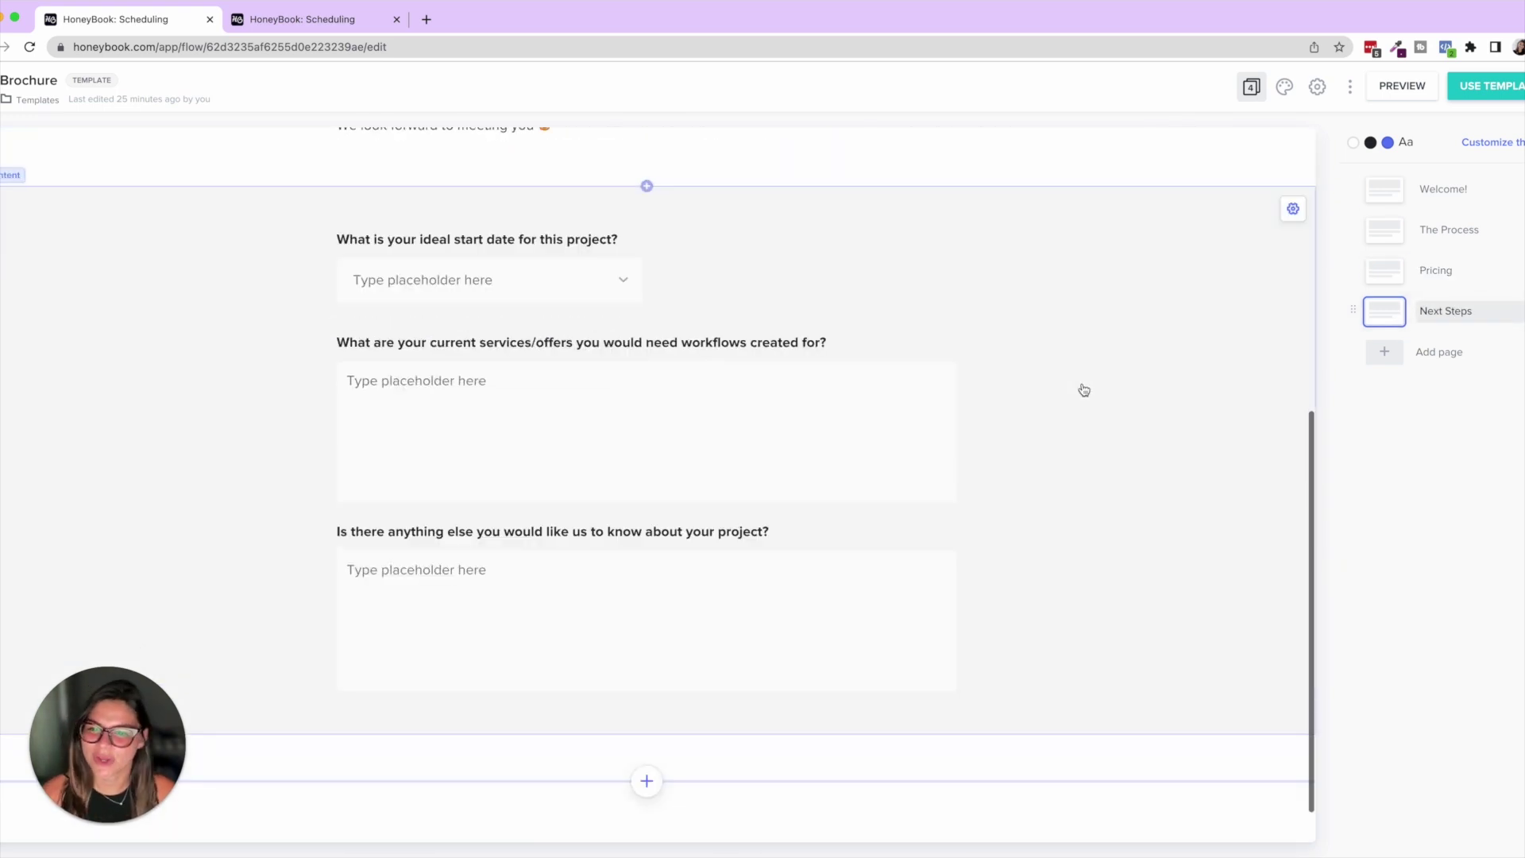
scroll(1083, 390, up, 6)
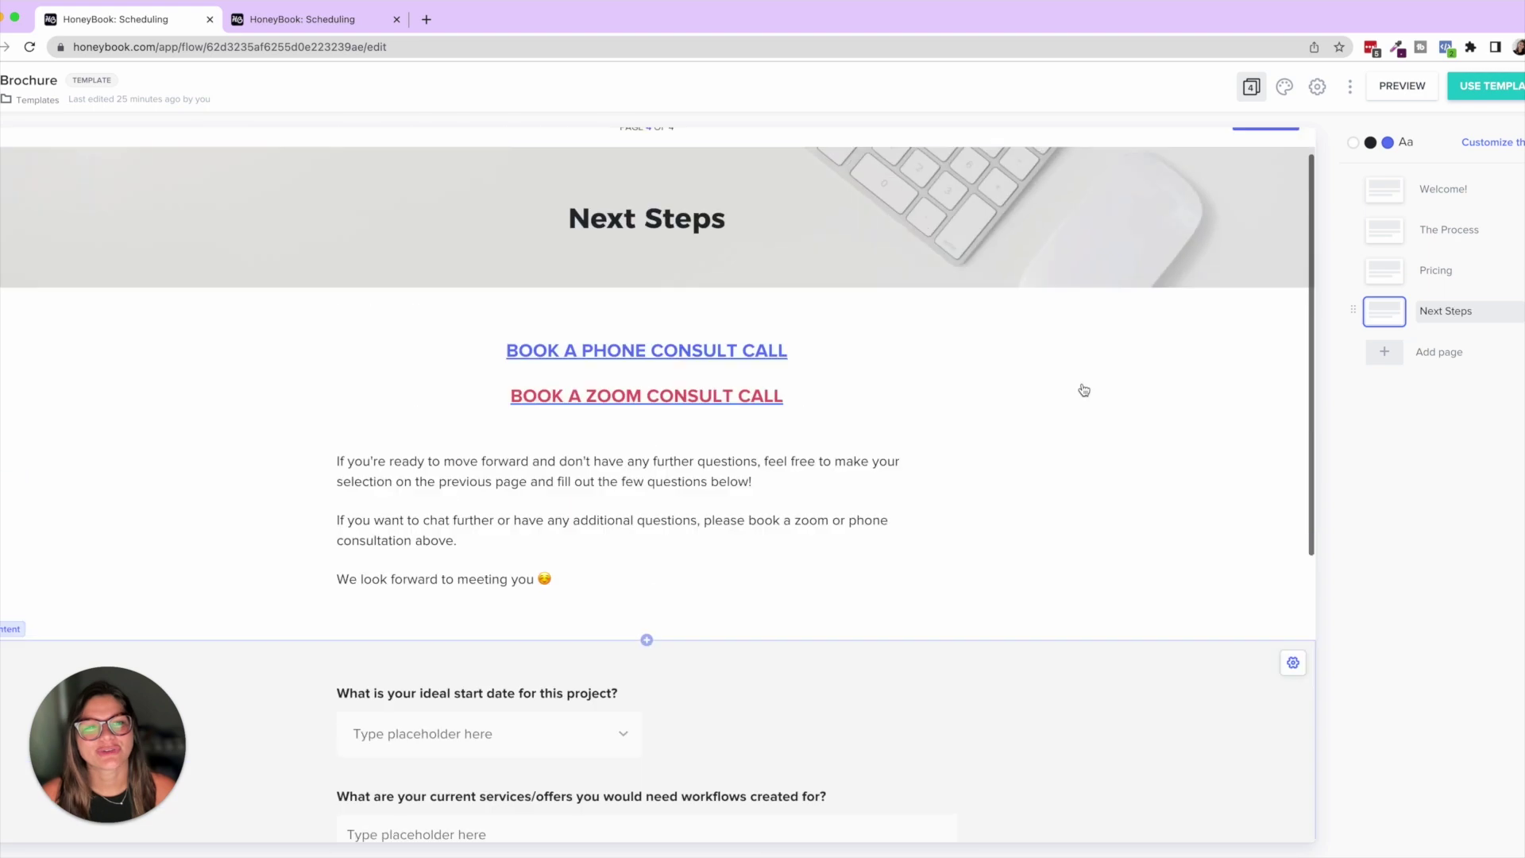
click(1444, 188)
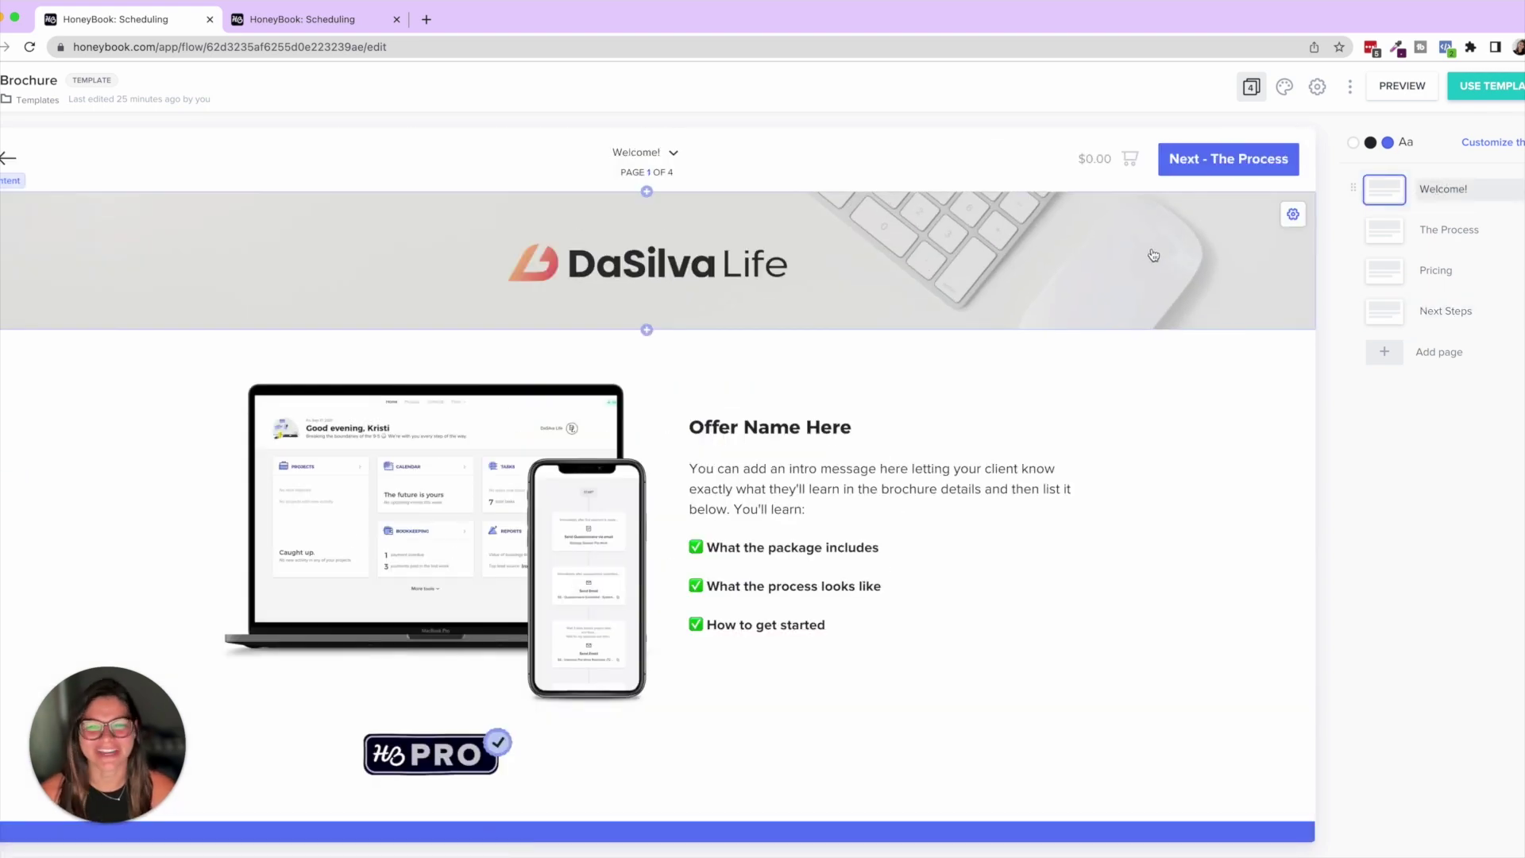
- Preview the brochure as a client, advance from Welcome to The Process, then exit preview
click(1418, 89)
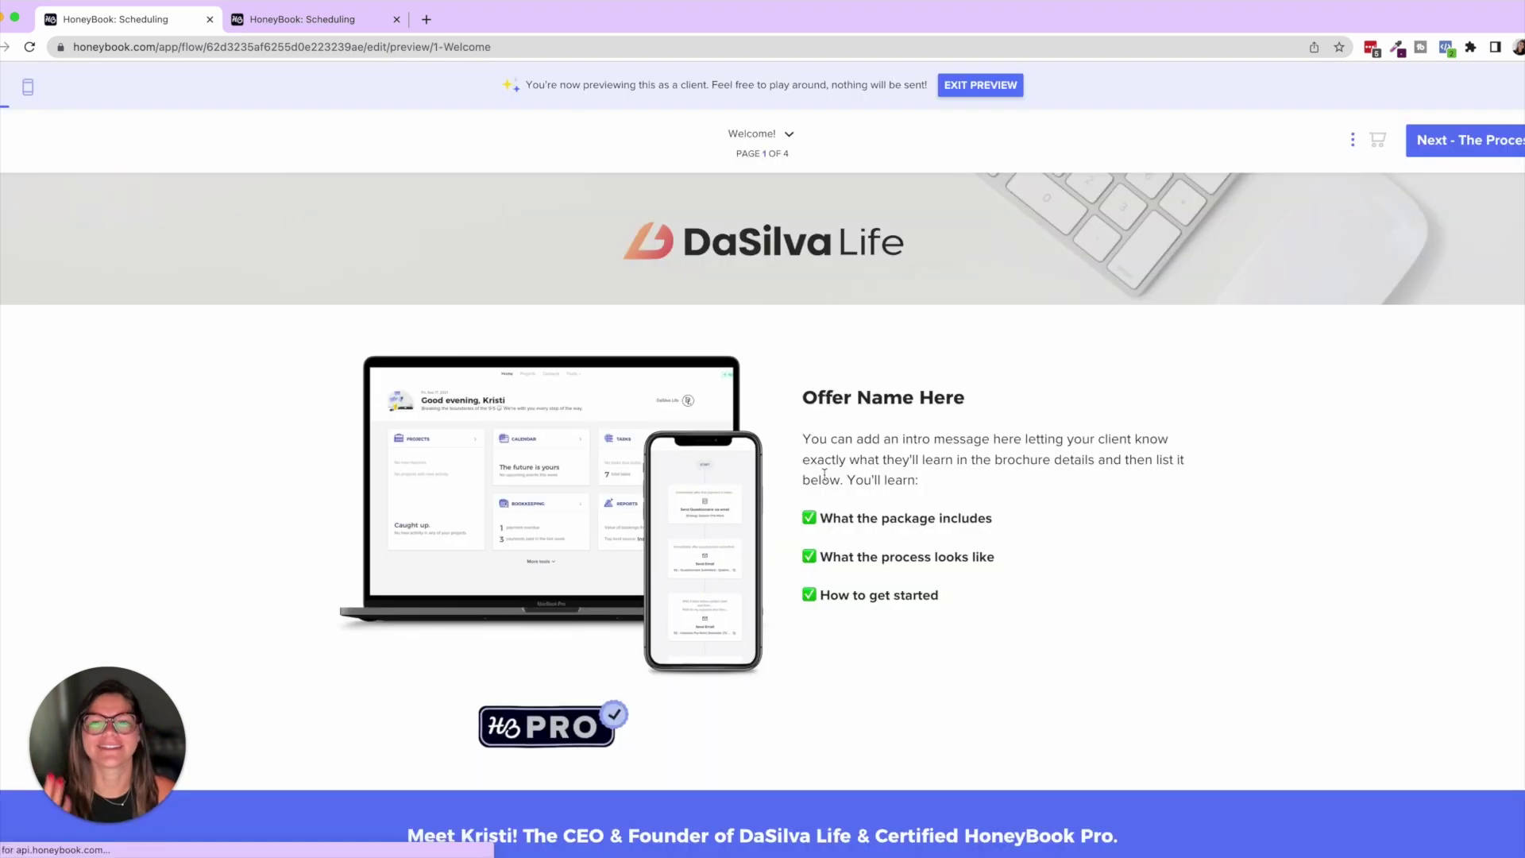
scroll(826, 468, down, 10)
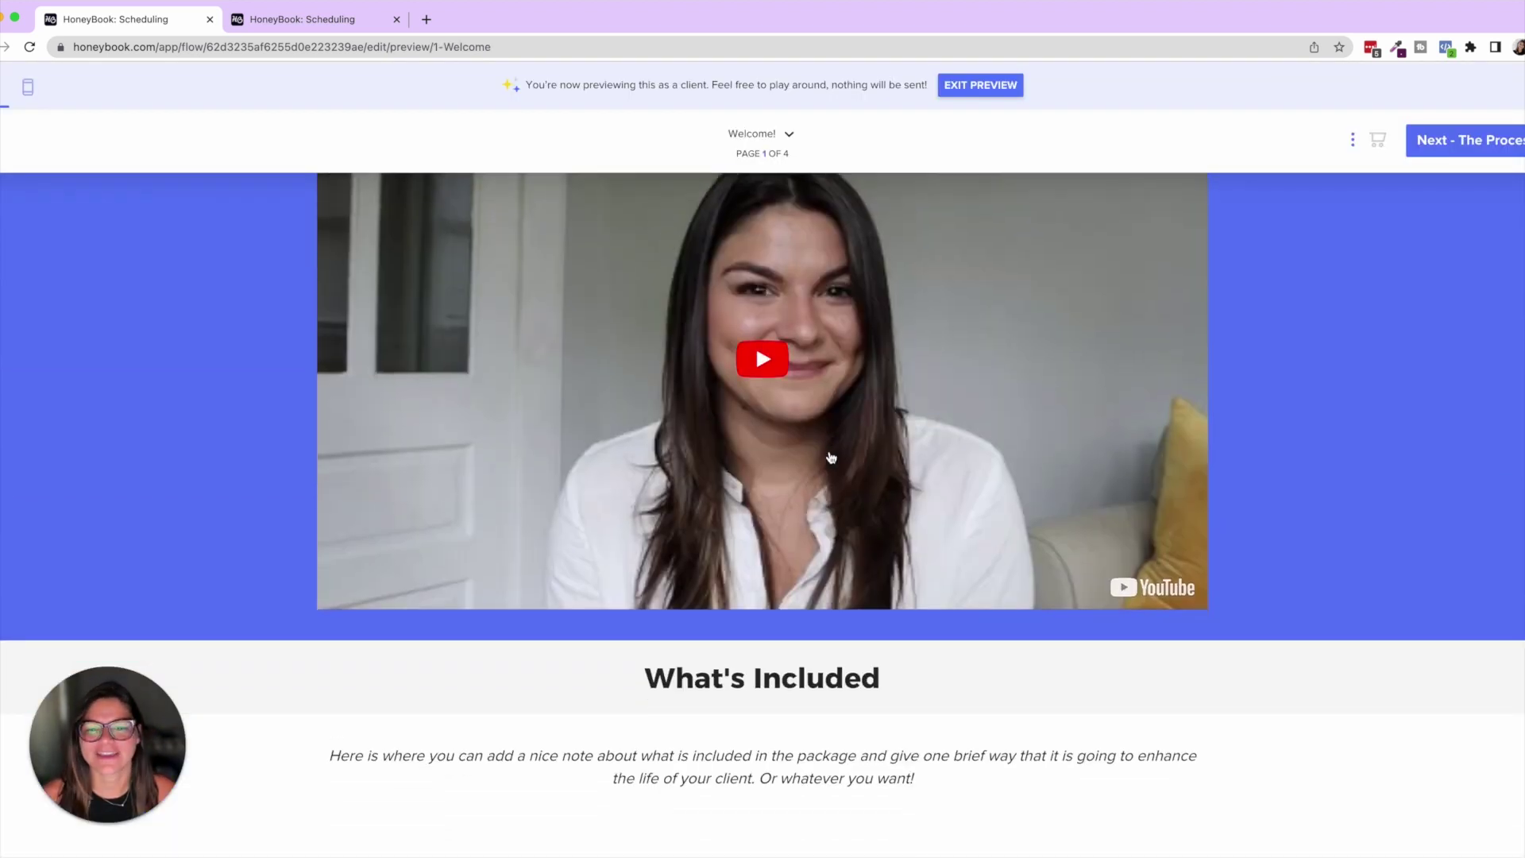
scroll(831, 458, down, 3)
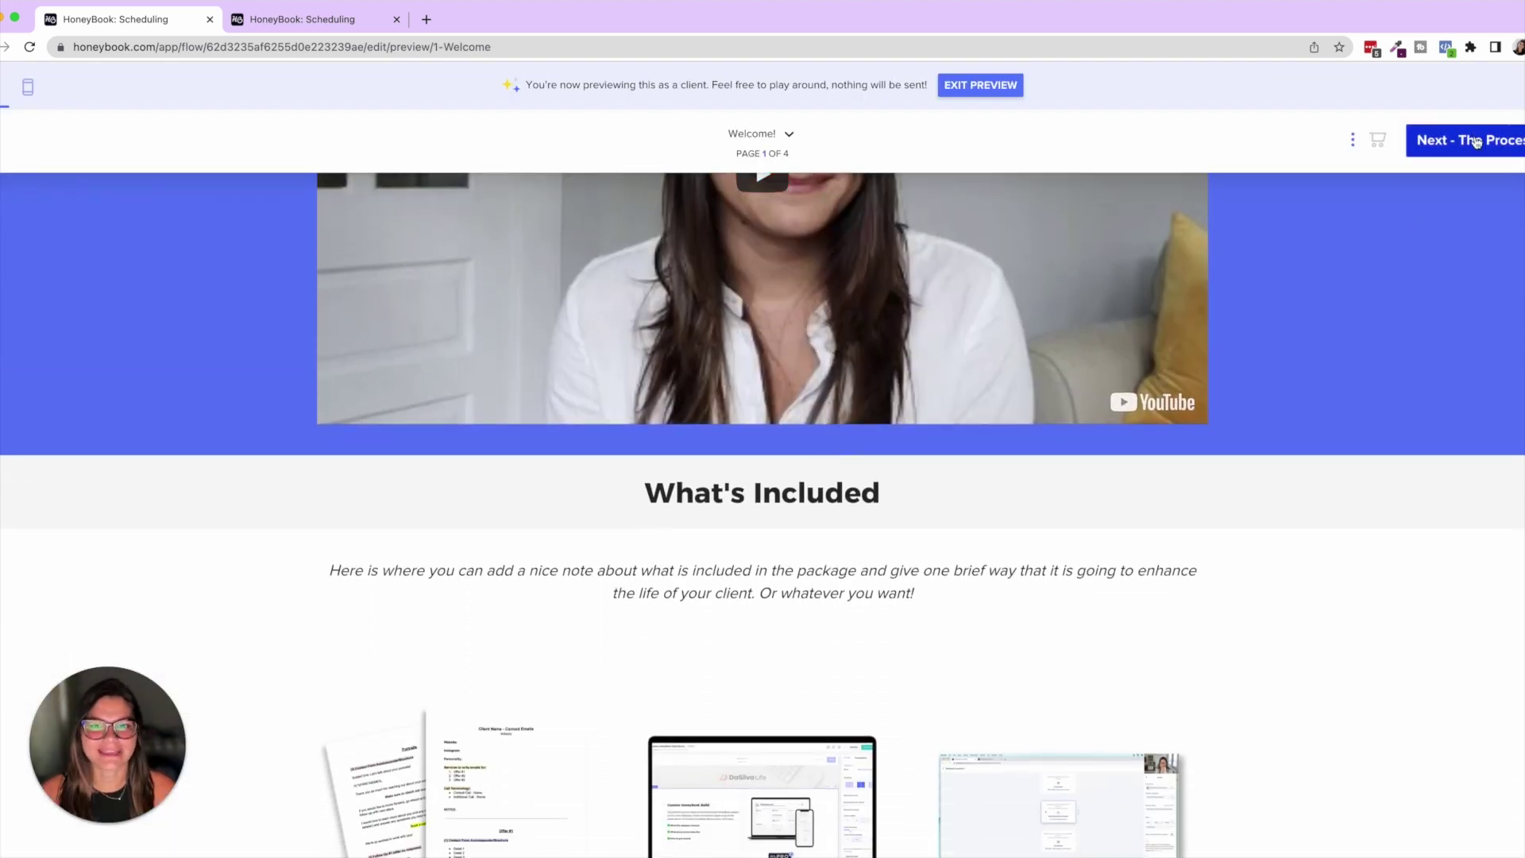
click(1476, 143)
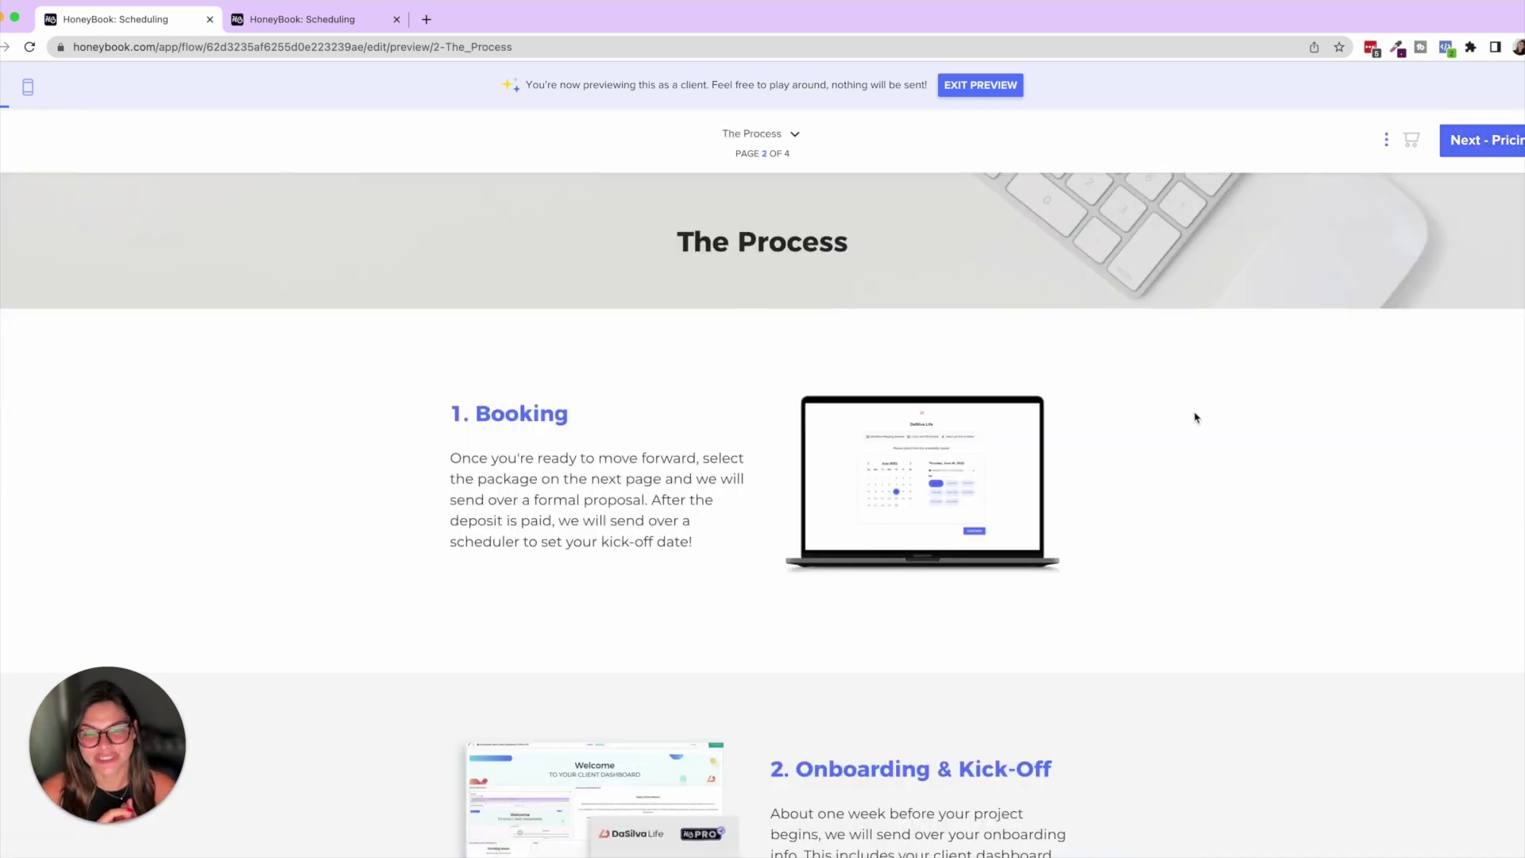
click(949, 95)
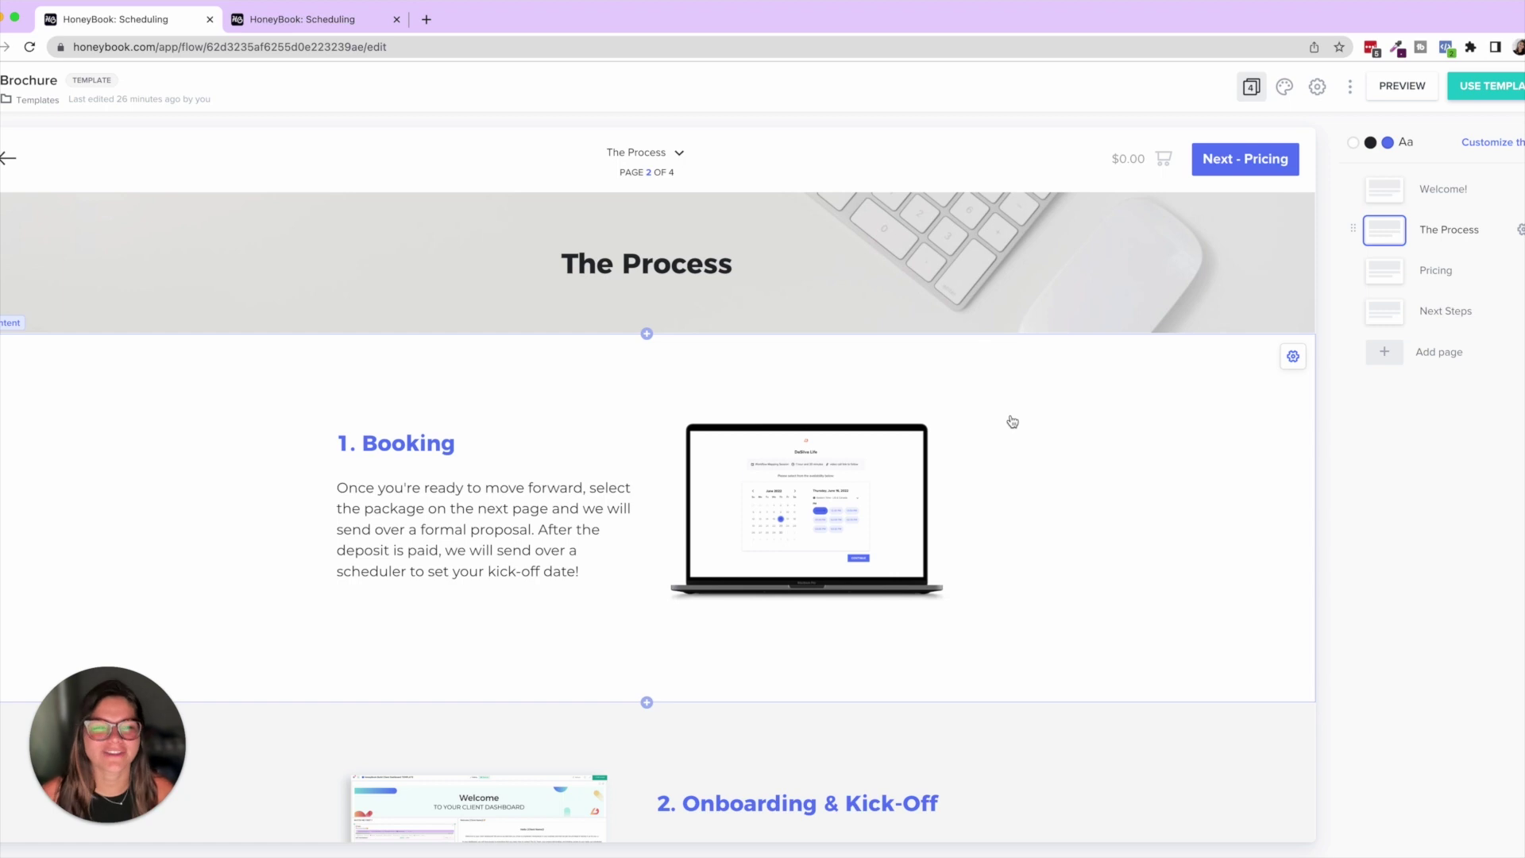
- Switch the editor to the Next Steps page (4 of 4) from the Pages list
click(1446, 314)
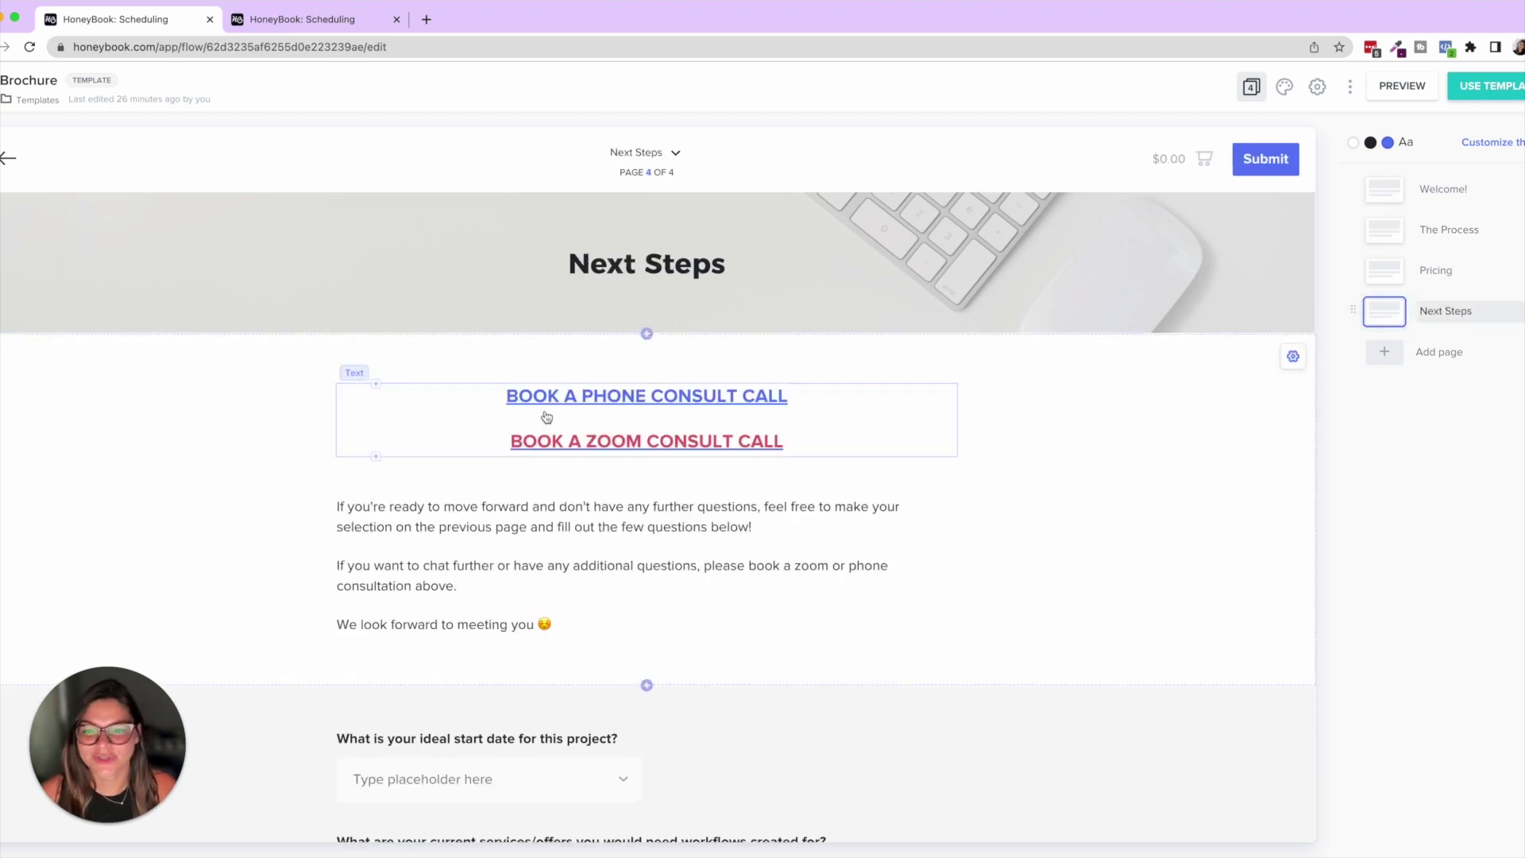